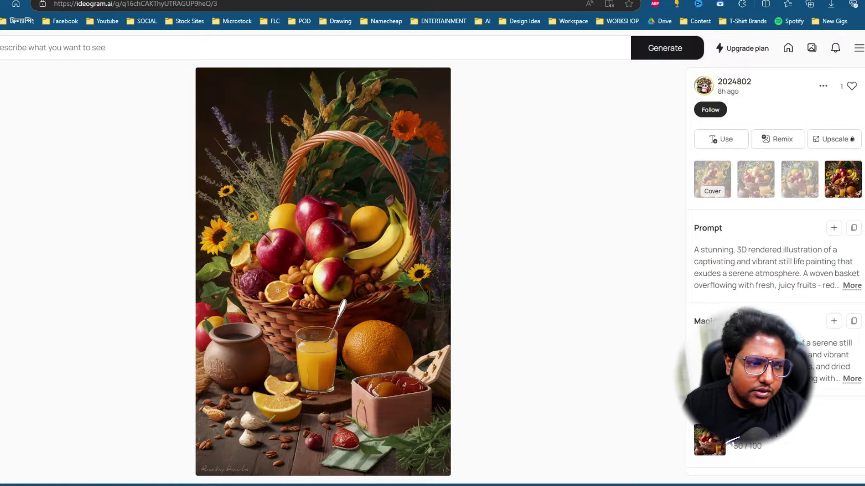
Return from the fruit basket image to the Ideogram explore gallery and browse the community designs
key(alt+Left)
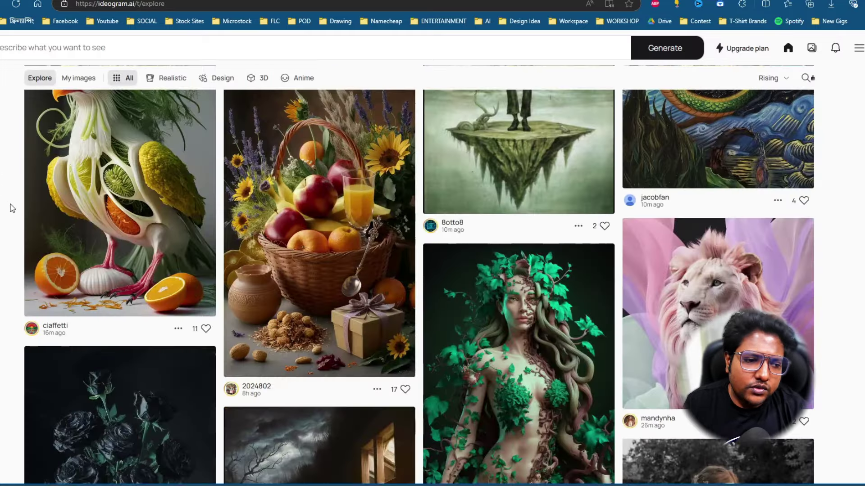
scroll(12, 208, up, 7)
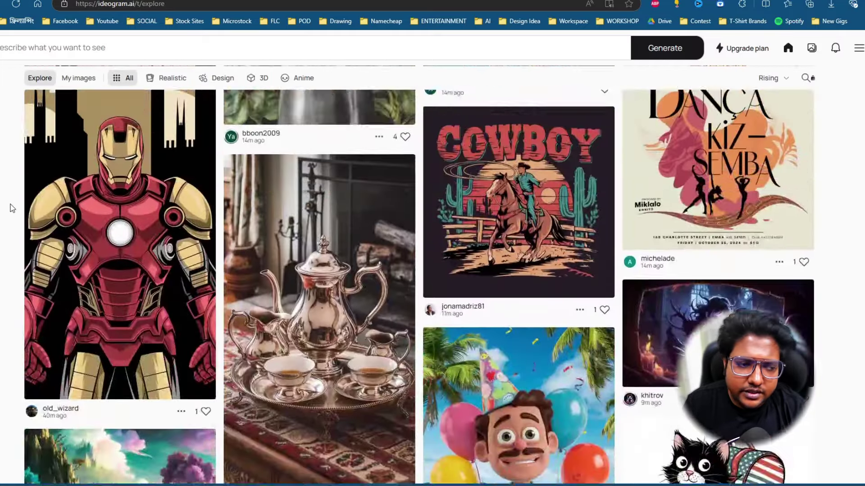
scroll(12, 208, up, 2)
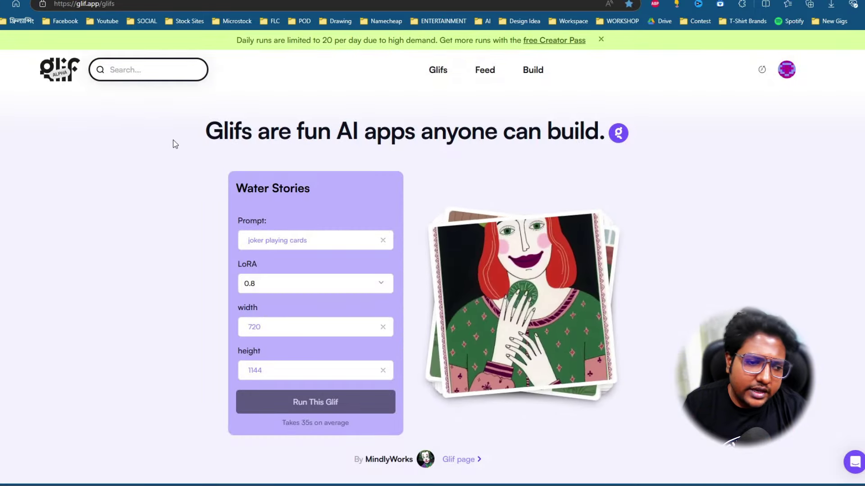
Start building a new glif on glif.app with an Image Generator block that uses the Flux Pro model
click(534, 71)
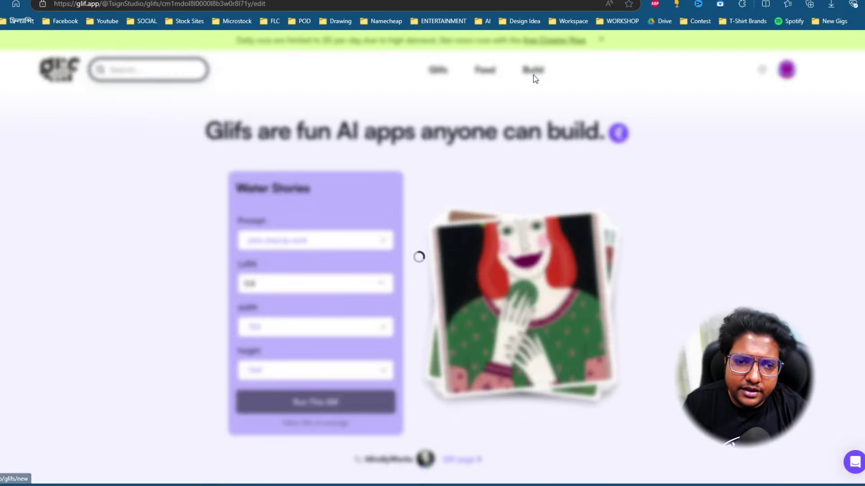
click(262, 211)
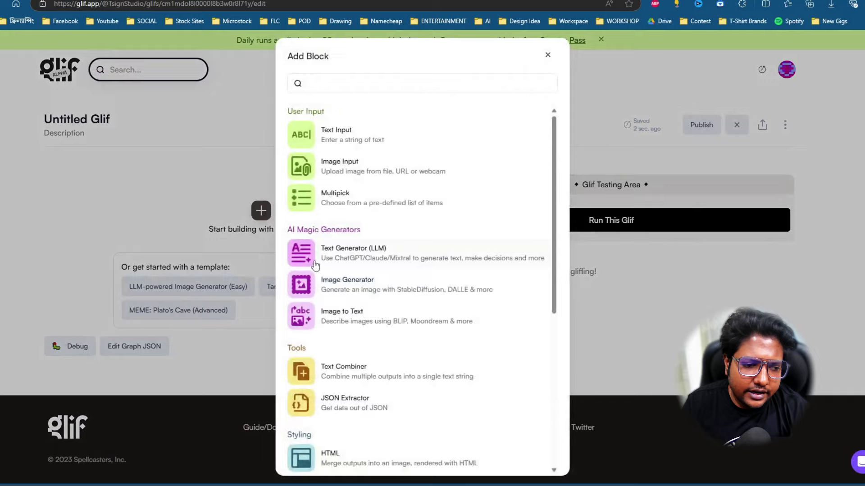
click(370, 288)
click(250, 411)
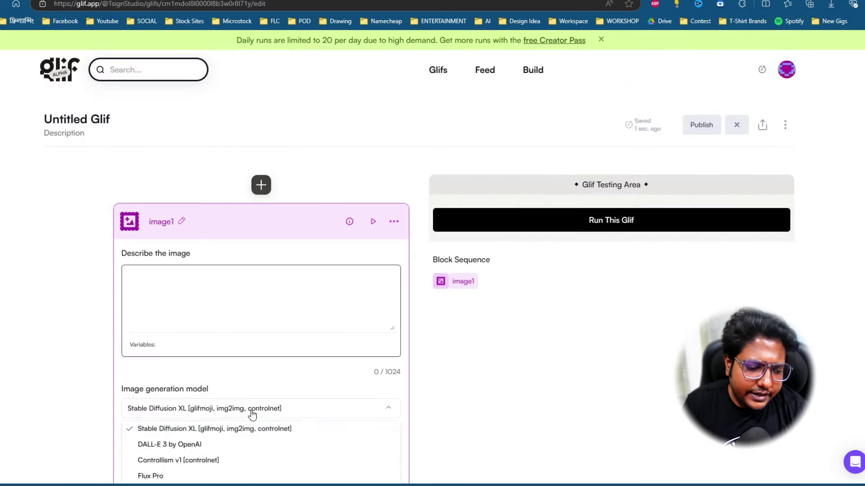
click(151, 477)
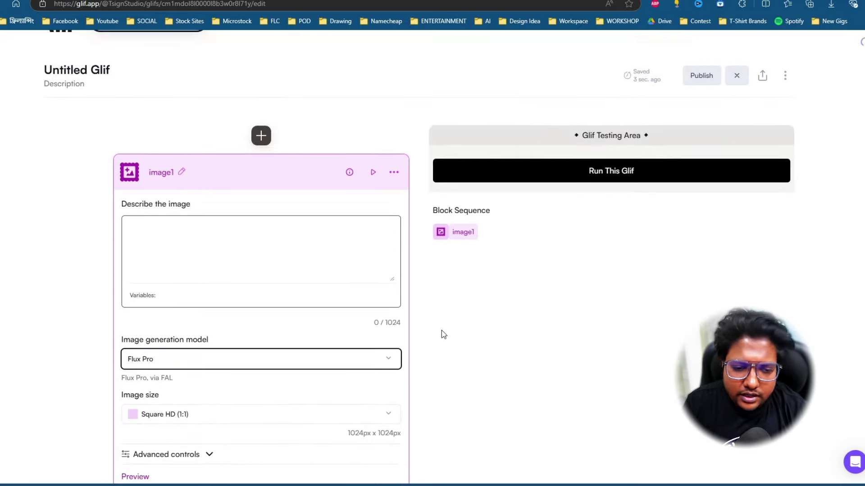
scroll(442, 331, down, 1)
click(421, 302)
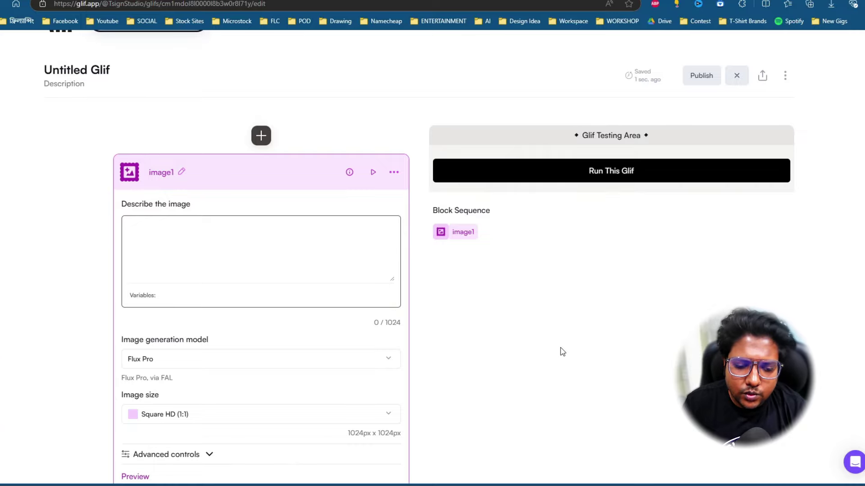
Look through the PDF of evergreen POD/Microstock niches for a T-shirt topic
click(589, 481)
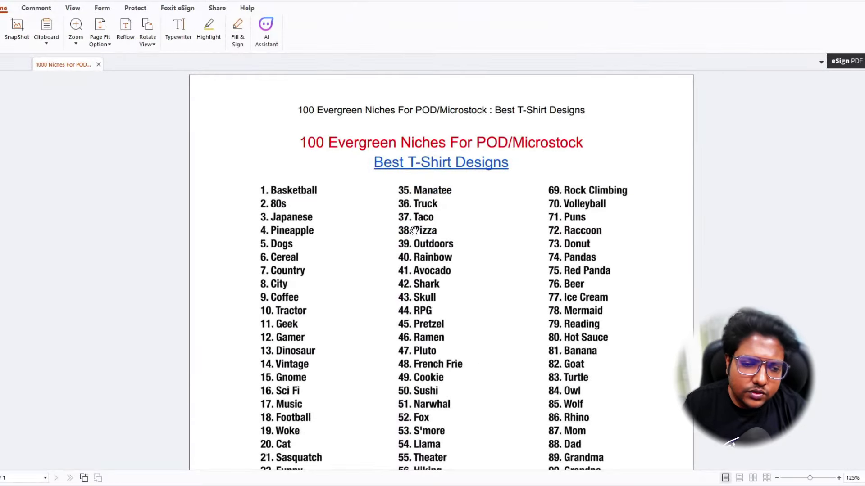
click(855, 1)
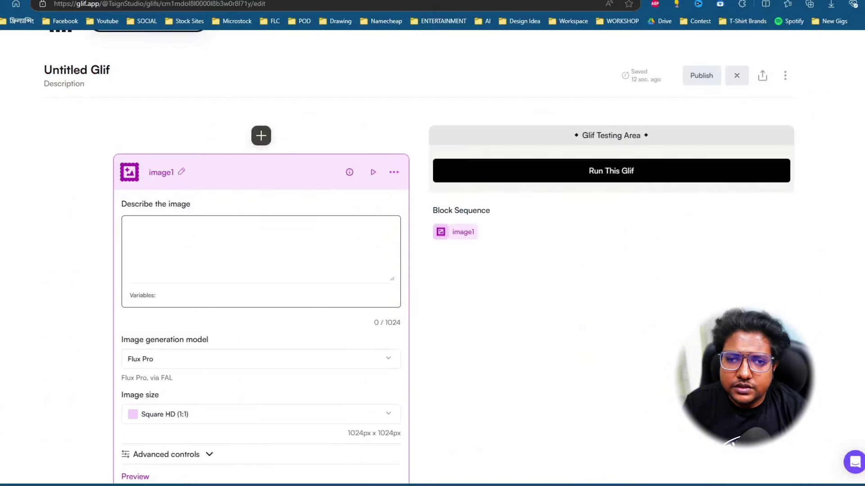
Open amazon.com in a new browser tab and search for "taco tshirt for women"
key(ctrl+t)
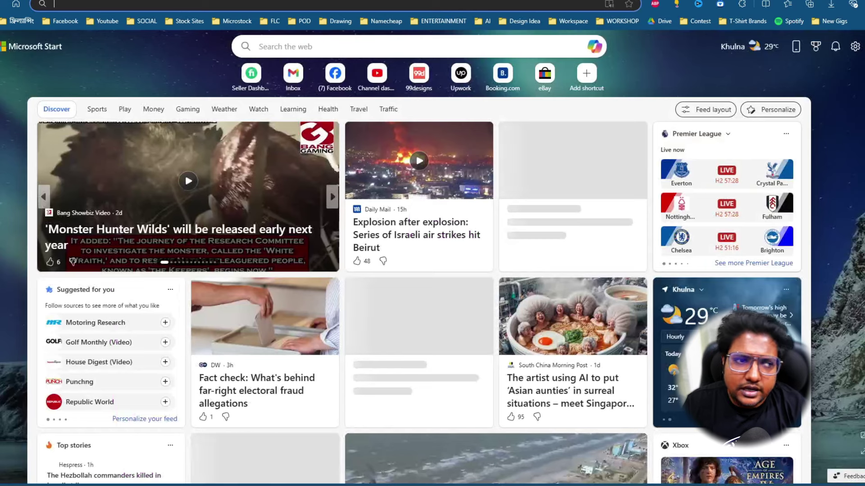
text(amazon.com)
key(Return)
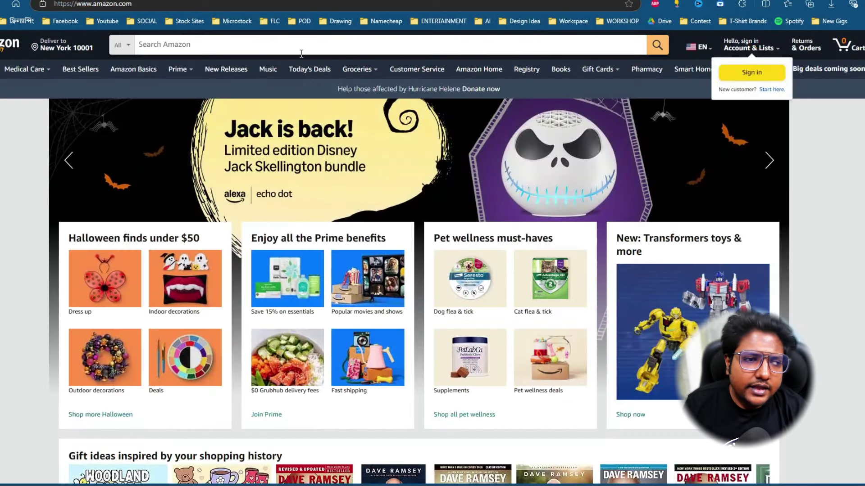
click(268, 45)
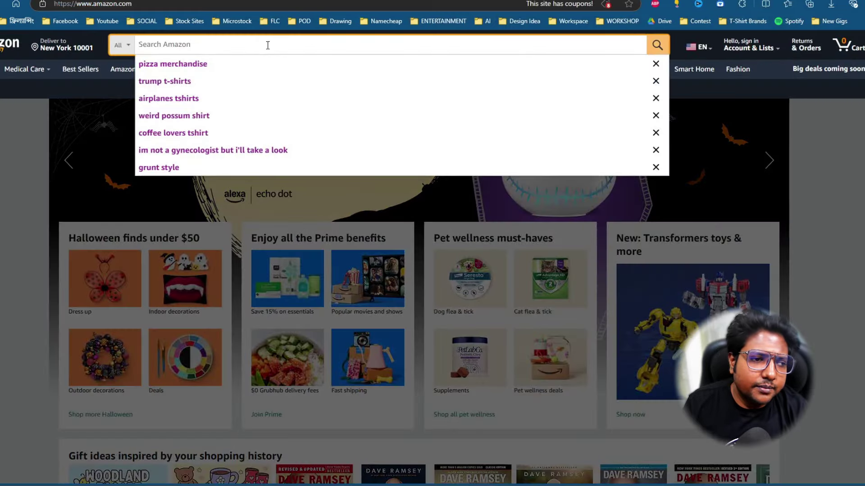
text(taco tshirt for women)
key(Return)
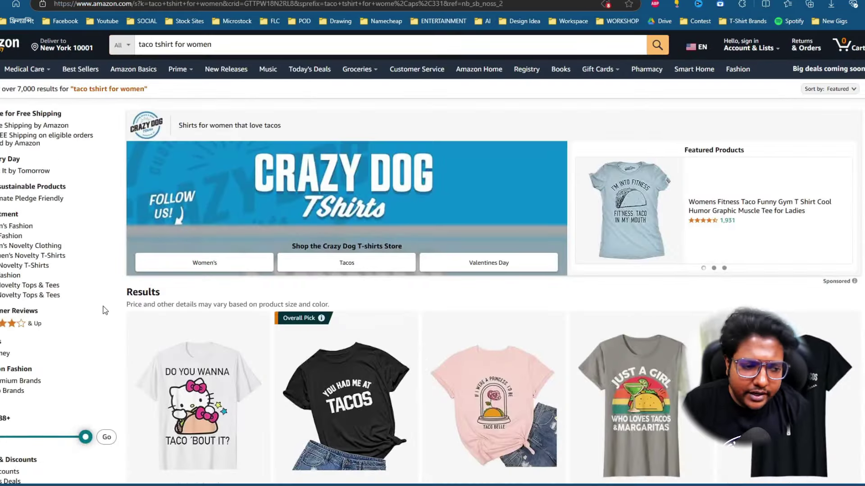
Examine the taco shirt results and view the product page of the grey "Just a girl who loves tacos & margaritas" shirt
scroll(120, 290, down, 4)
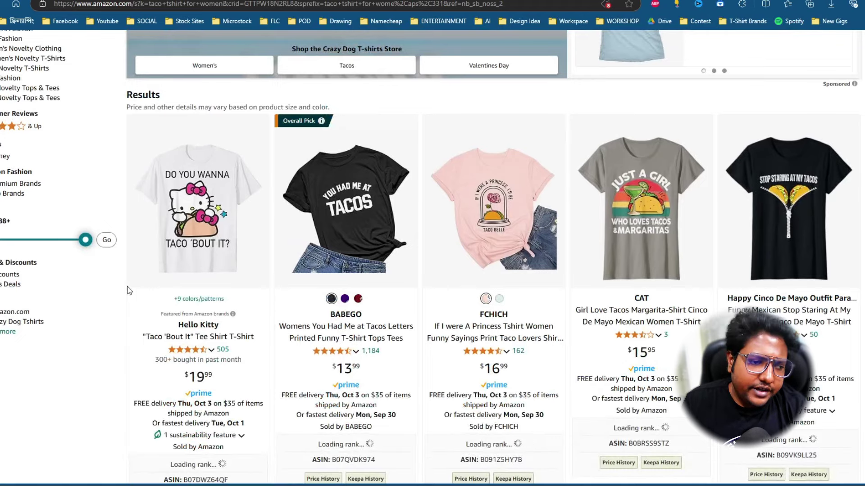
mouse_move(665, 183)
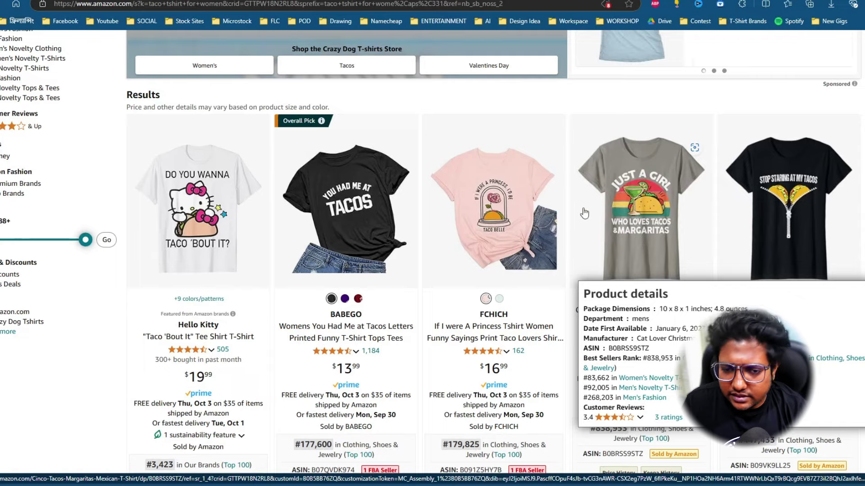
click(639, 184)
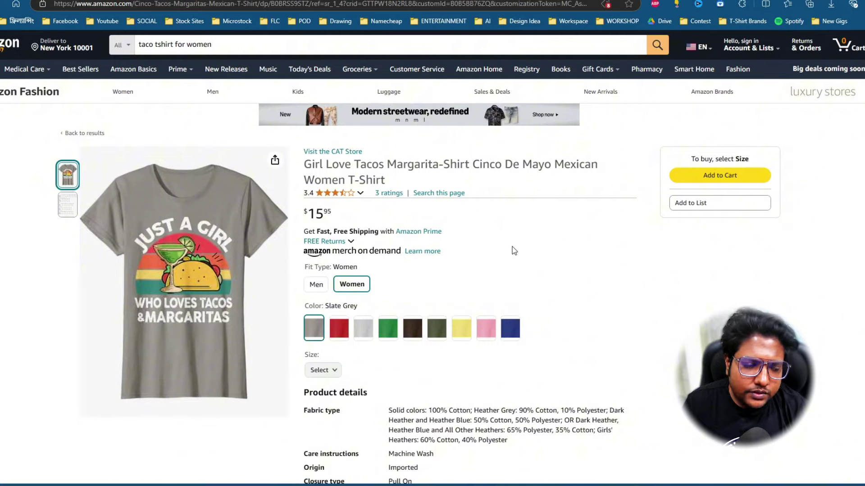
In Ideogram, write a prompt for a colorful vector taco sticker with black lines, white background and big bold feminine text "Just a girl who loves tacos"
click(234, 0)
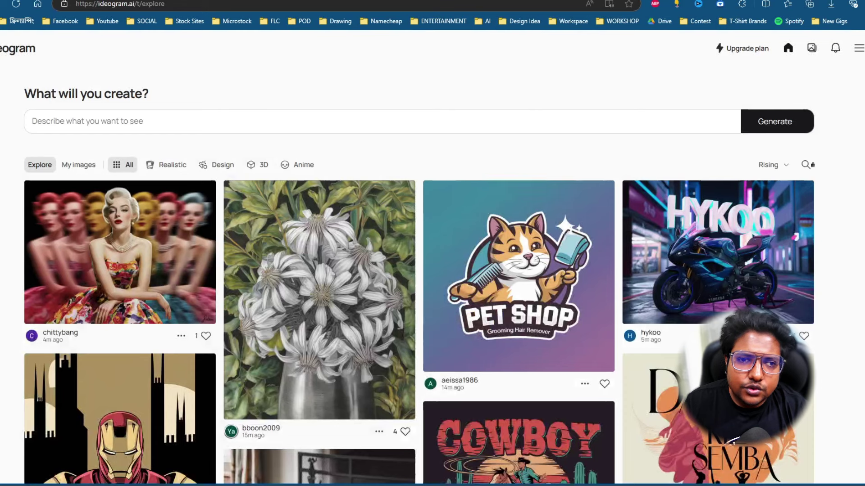
click(184, 127)
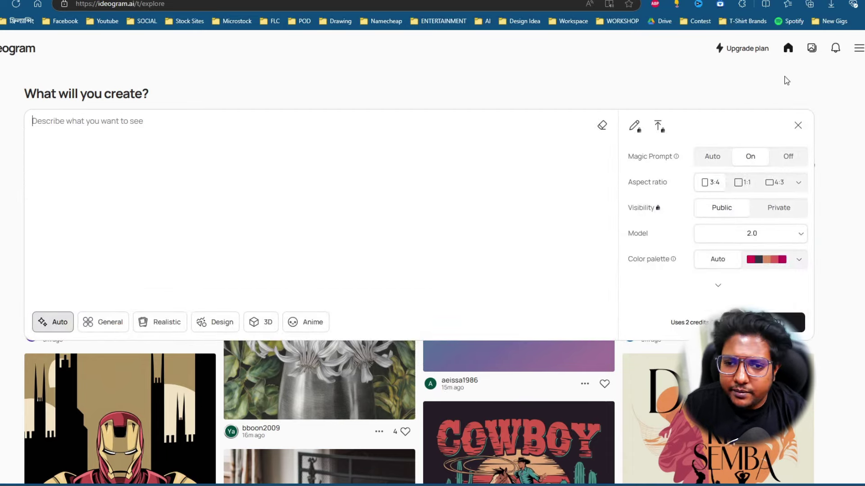
click(13, 197)
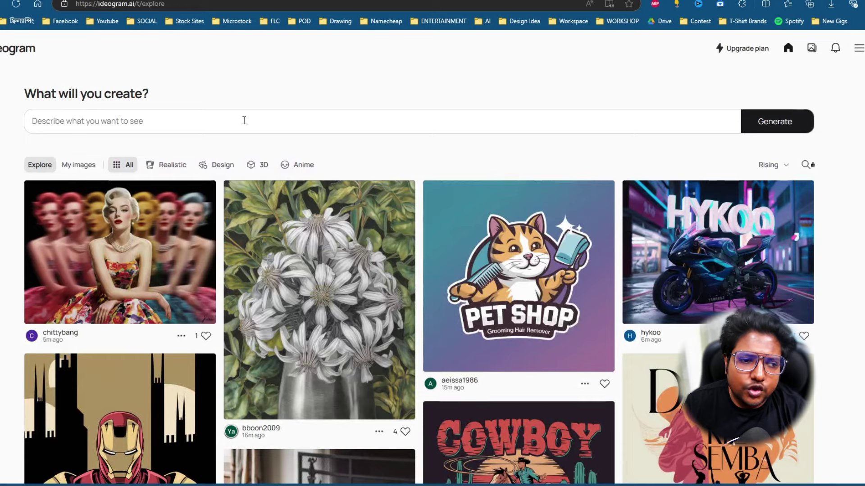
click(244, 119)
text(illustration of a taco, colorful, vector art, black lines, sticker, isolated on a white background, featuring a text " Just a girl who loves tacos", big bold letters, colorful, feminine font.)
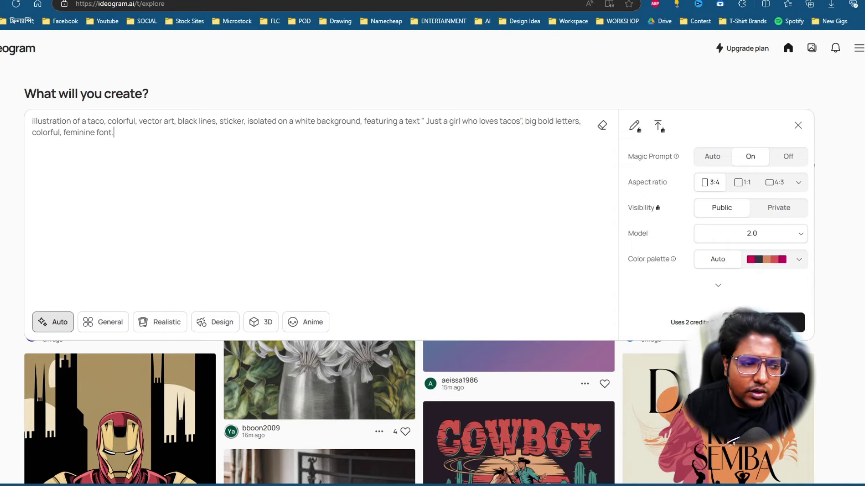
key(Escape)
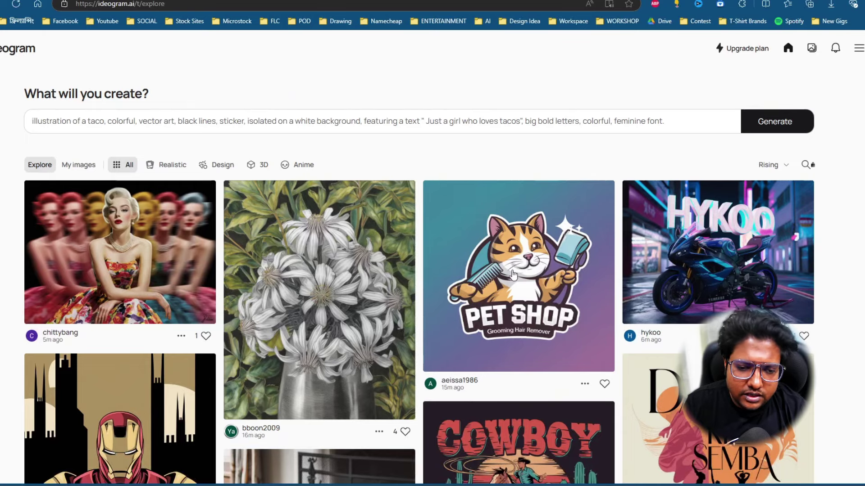
Review the wording of the taco prompt, including "isolated on a white background" and "colorful"
click(410, 121)
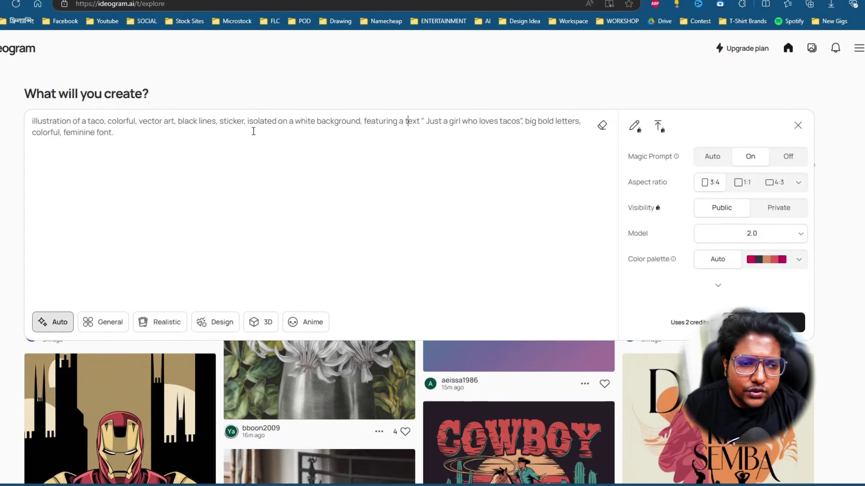
drag(360, 122, 247, 122)
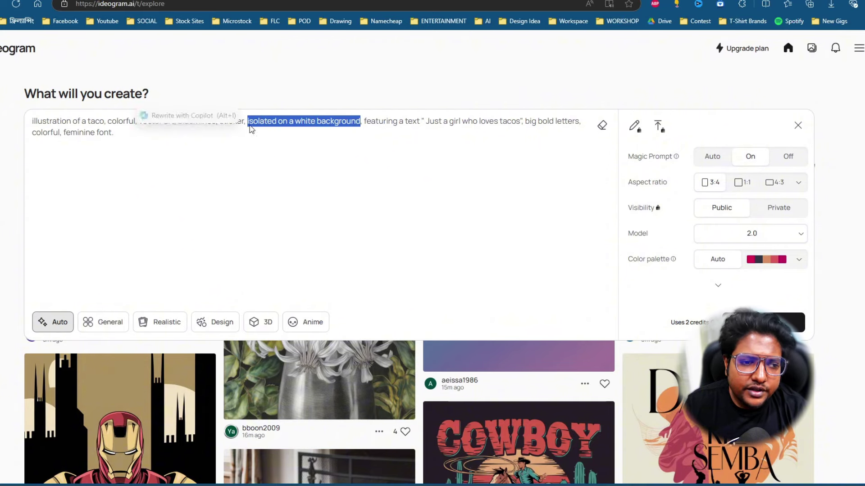
click(376, 131)
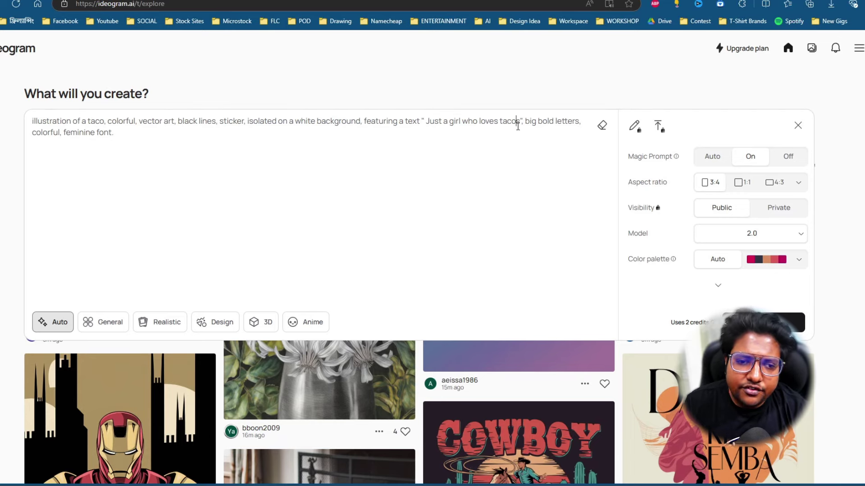
click(108, 122)
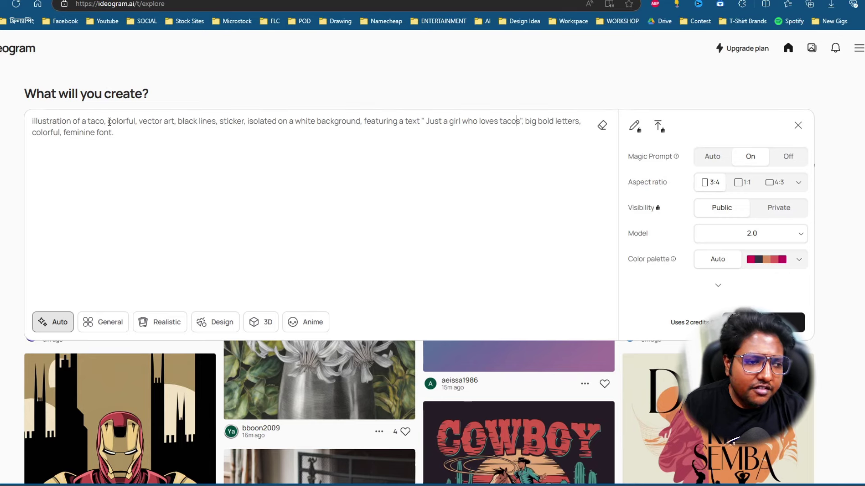
drag(108, 123, 136, 124)
Append "place the taco graphic in the center" to the prompt and choose the Design style
click(119, 125)
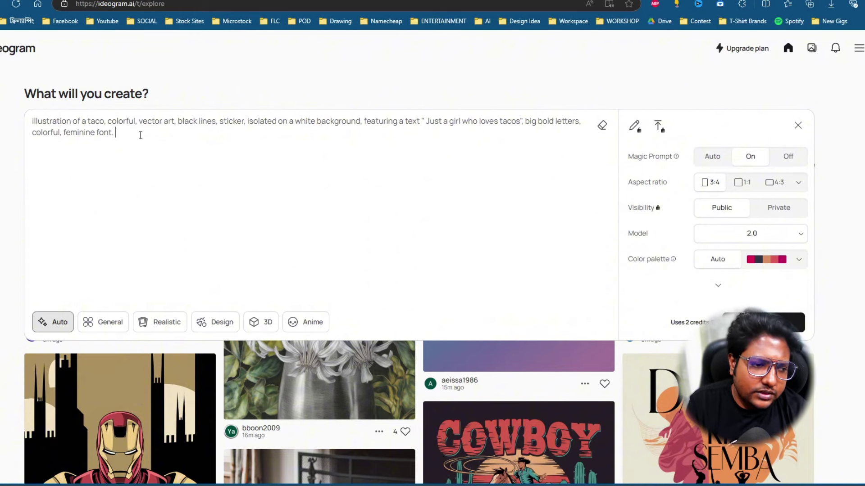
text(place the taco graphic in the center)
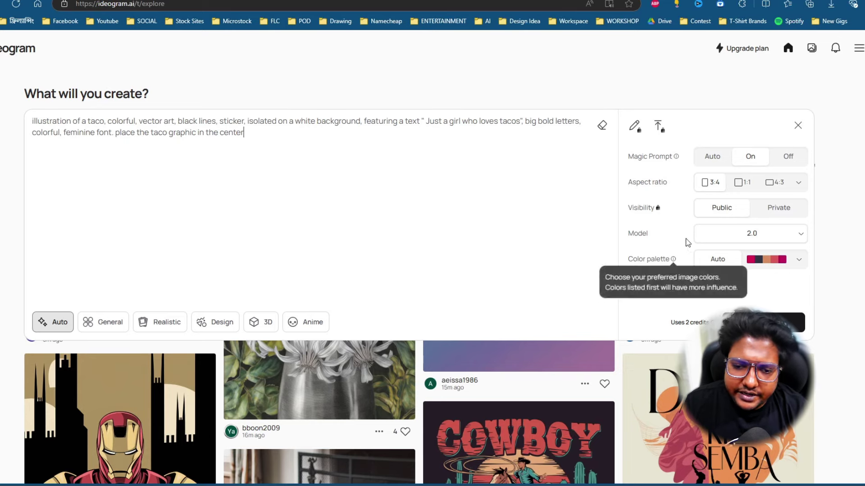
click(220, 327)
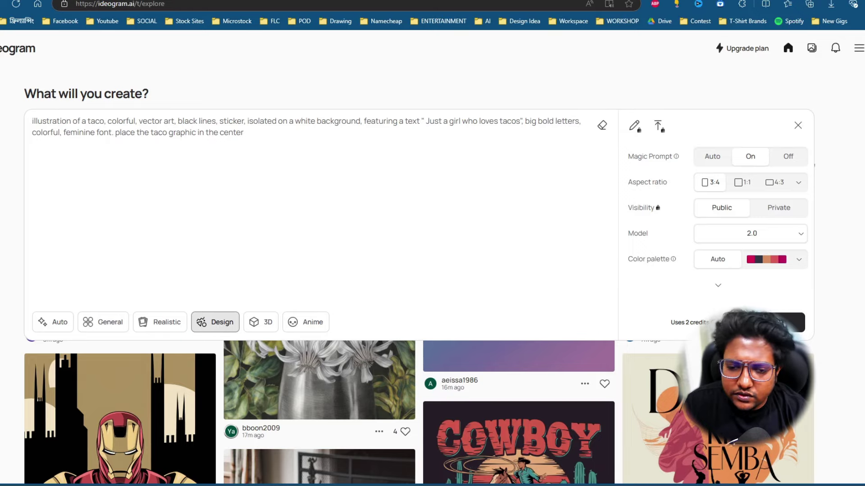
Copy the whole taco prompt, then generate images from it and view them in the account's own image gallery
key(ctrl+a)
key(ctrl+c)
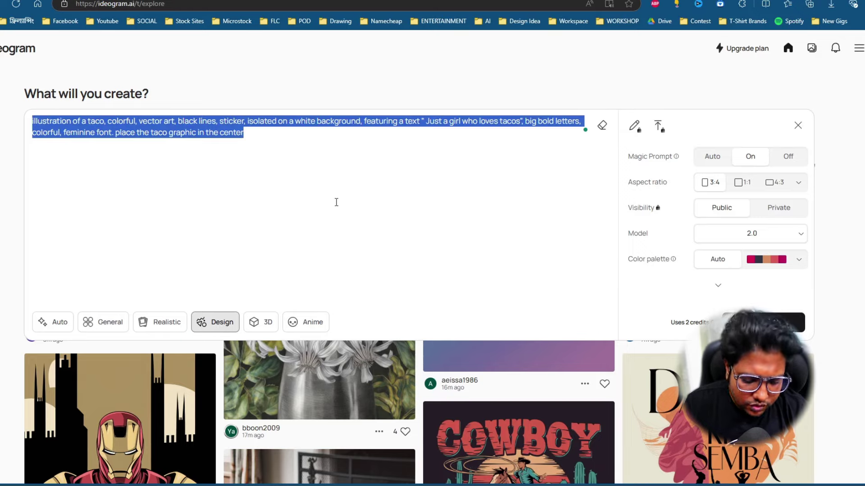
key(Return)
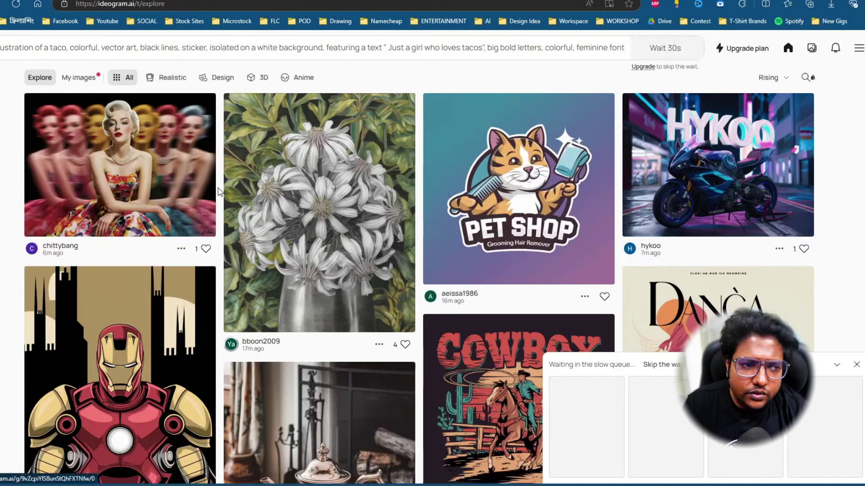
click(80, 78)
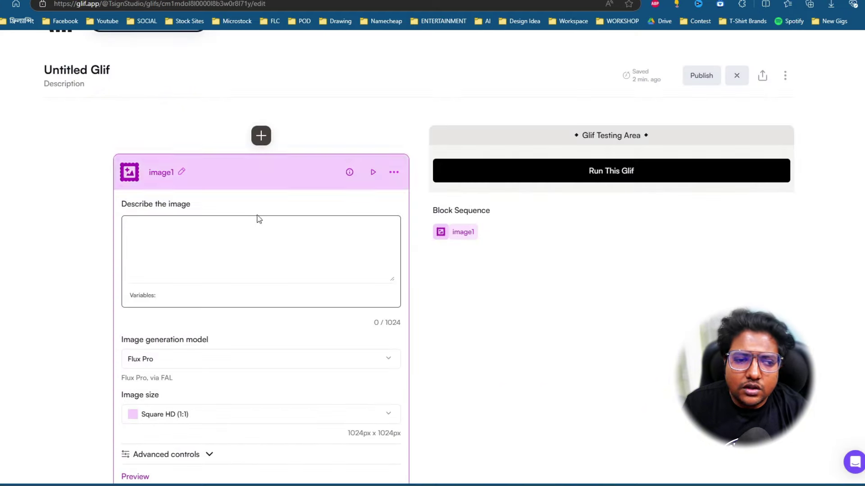
Paste the copied taco prompt as the image description in the Untitled Glif and run the glif
click(203, 244)
key(ctrl+v)
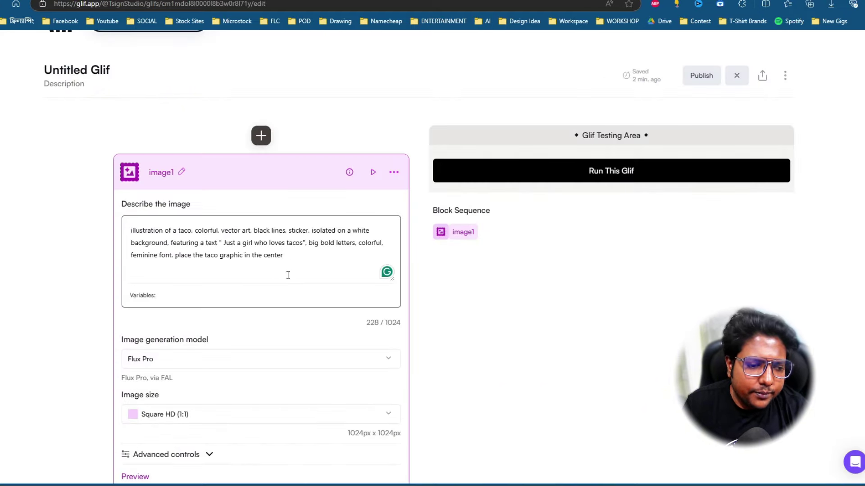
scroll(315, 279, down, 2)
scroll(379, 283, up, 3)
click(589, 220)
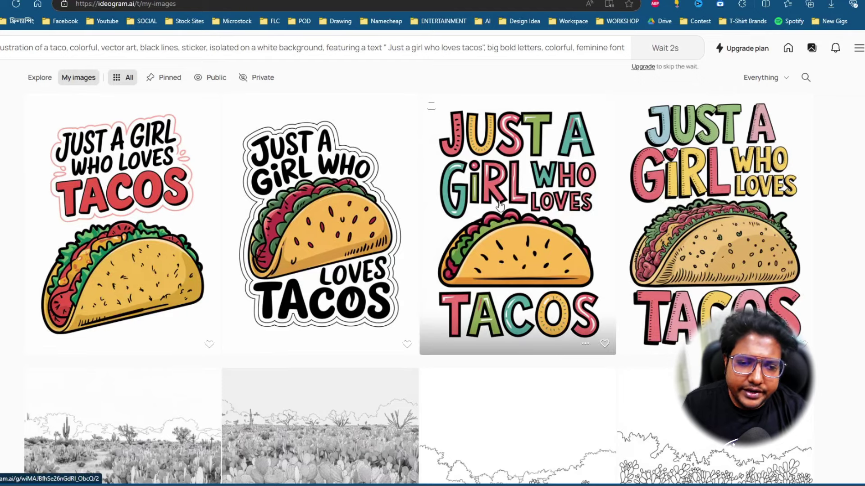
Back in Ideogram, enlarge the generated taco design with multicolored lettering above and below the taco
click(515, 265)
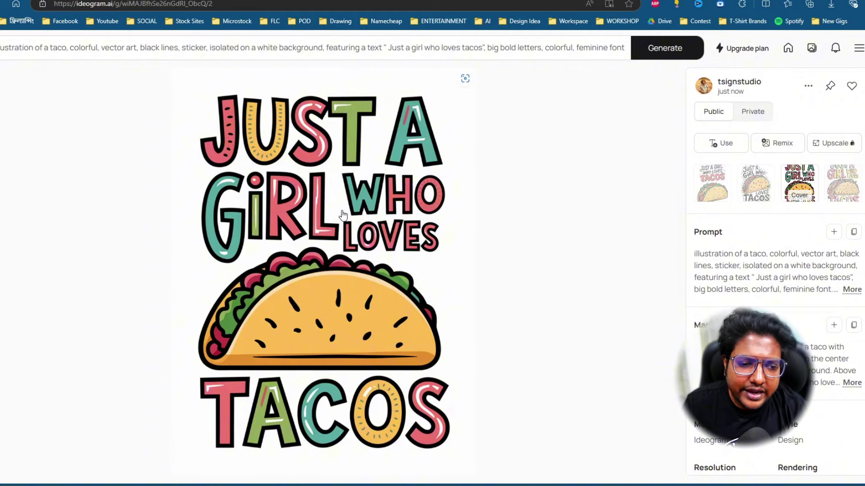
Open the generated taco design with black lettering and red "TACOS" above the taco, save its image, and return to the gallery
click(44, 126)
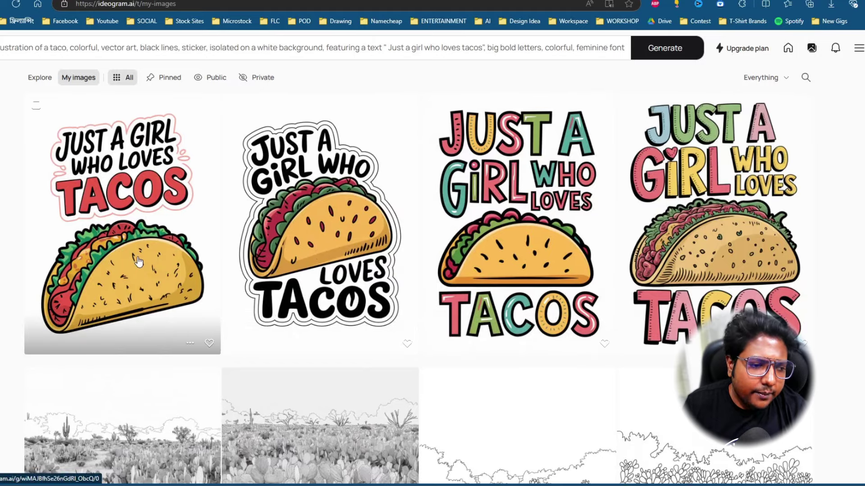
click(139, 262)
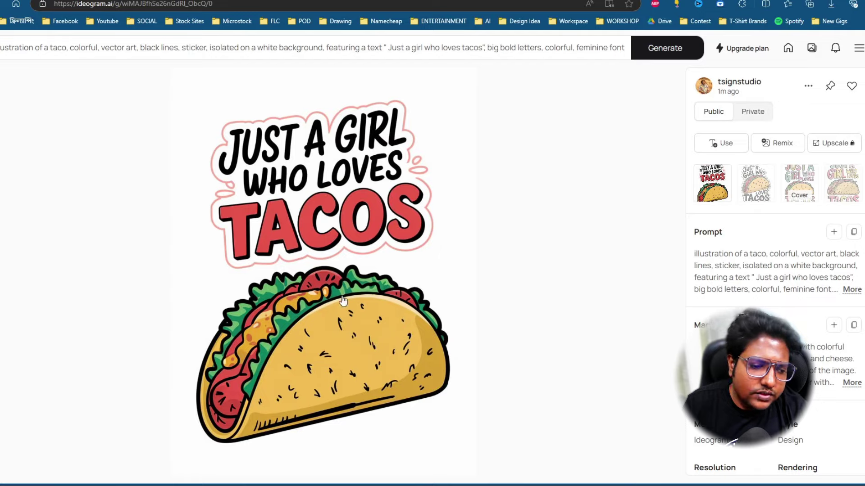
right_click(329, 311)
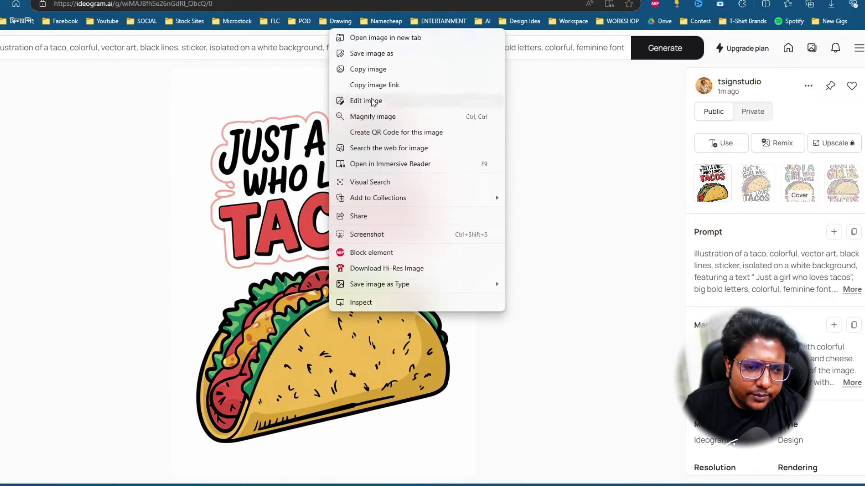
click(374, 54)
key(Return)
key(Escape)
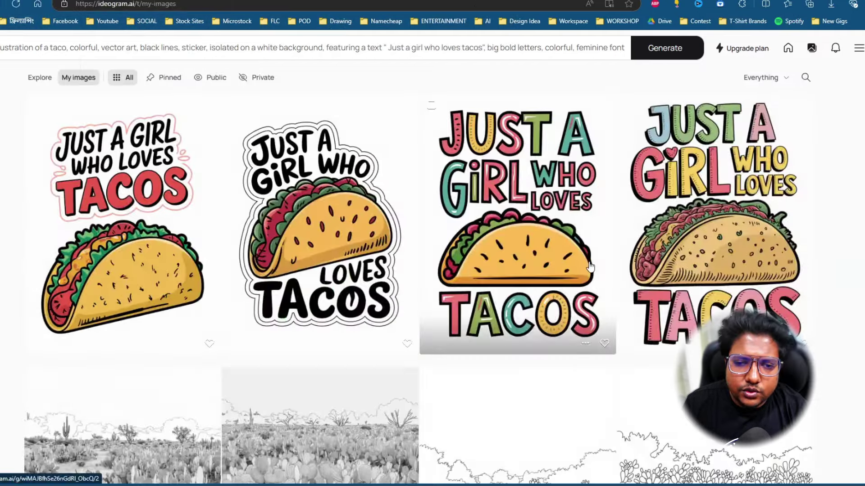
Look through the other generated taco designs and save the multicolored-lettering one marked as cover
click(337, 221)
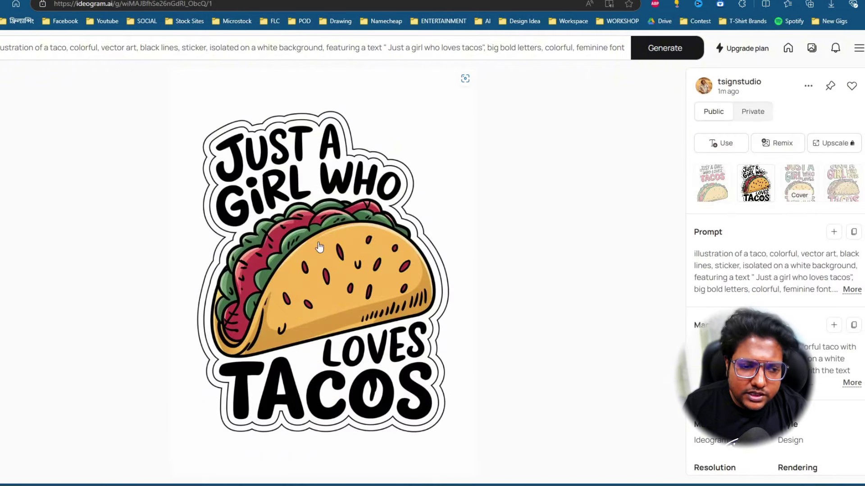
key(Right)
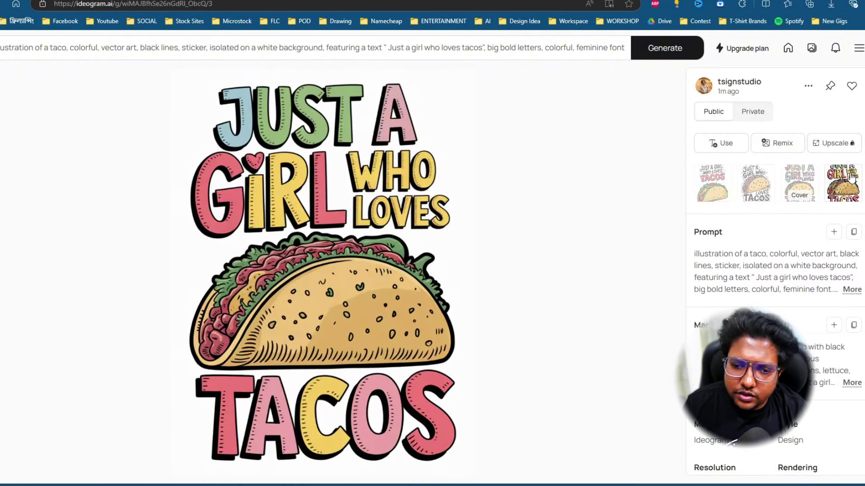
click(851, 180)
click(800, 185)
right_click(329, 270)
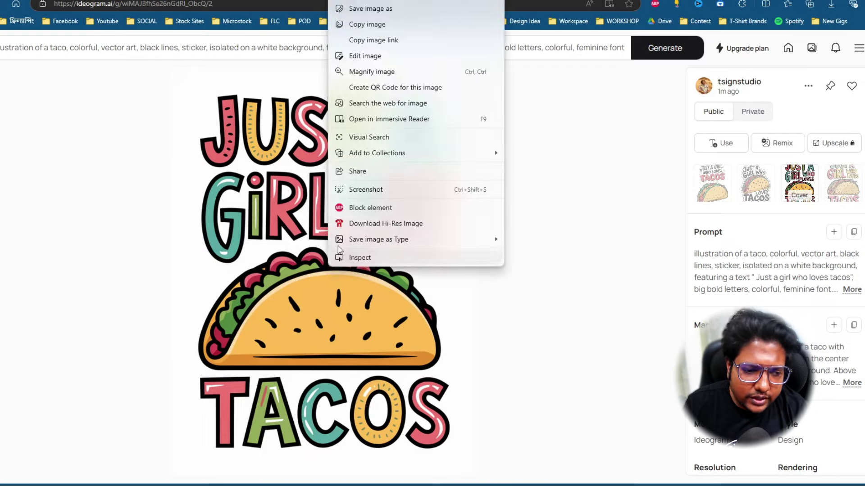
click(356, 9)
key(Return)
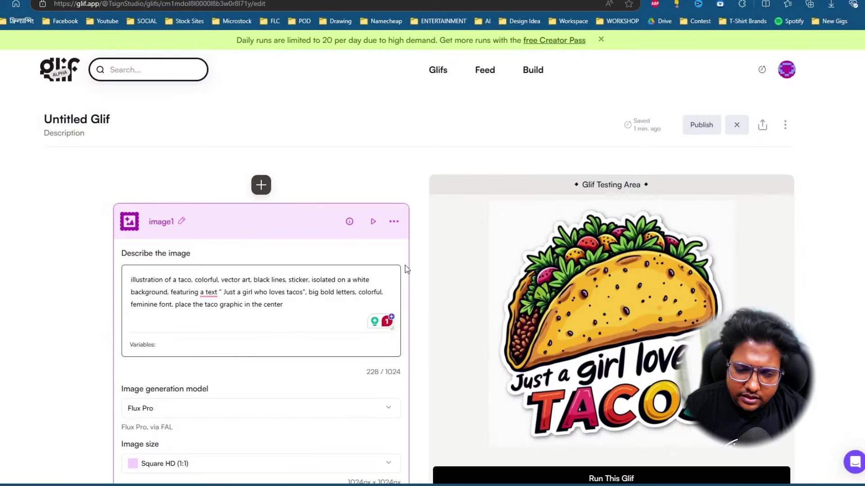
Switch to Glif, enlarge the generated taco sticker with lettering, save its image, and close the enlarged view
click(585, 296)
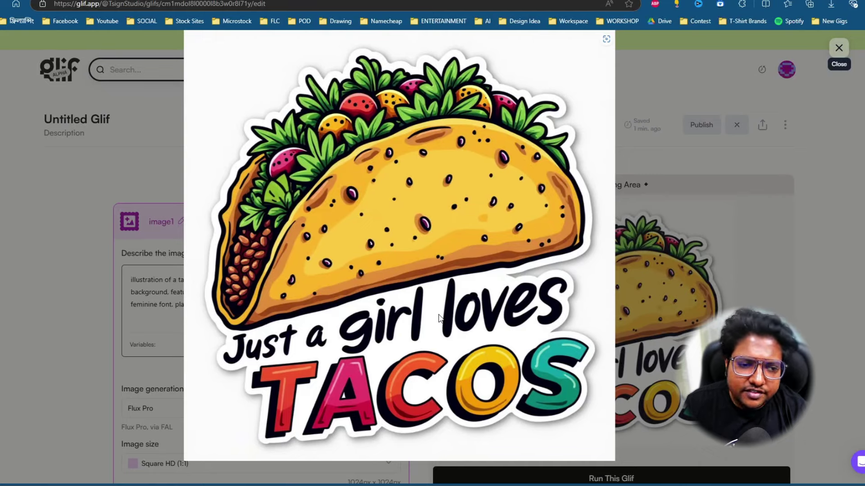
right_click(368, 182)
click(406, 202)
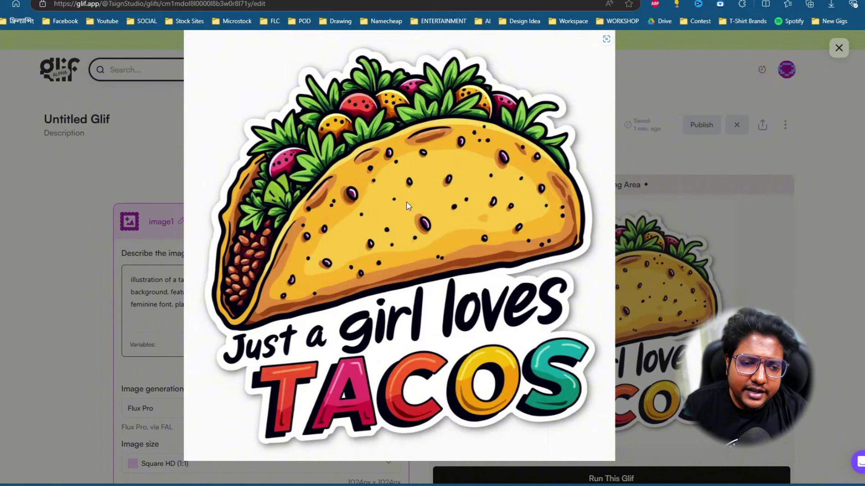
key(Return)
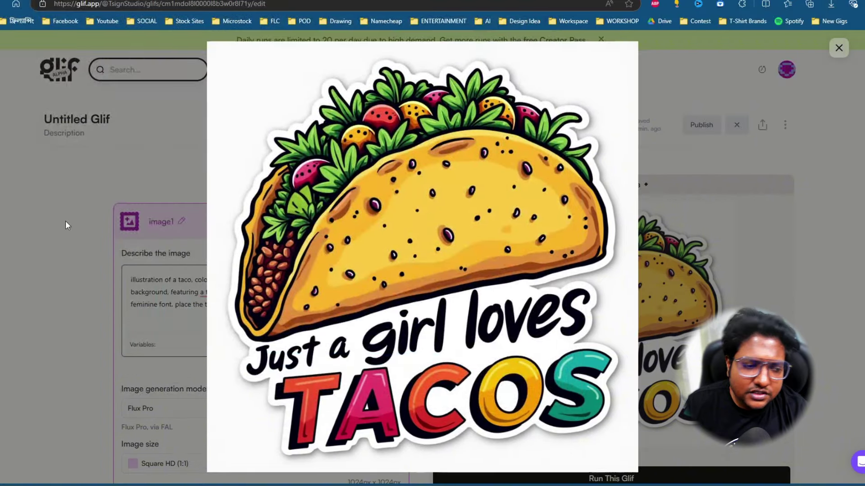
click(841, 51)
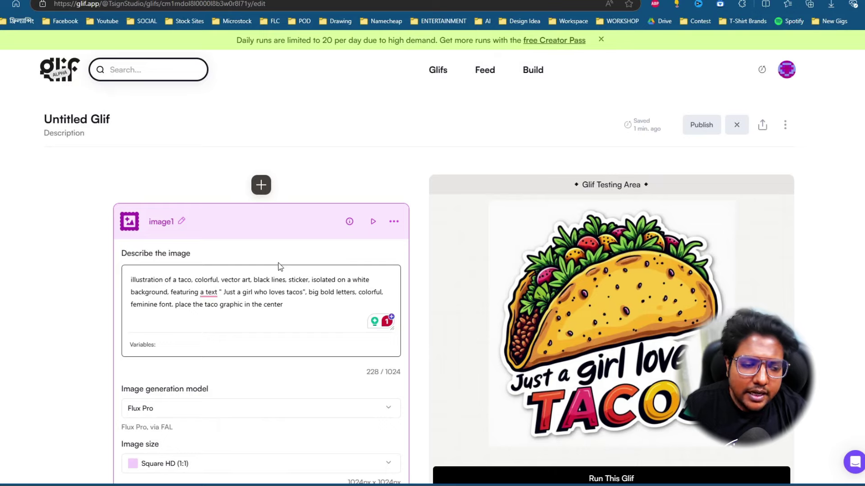
Examine the lettering and taco illustration of the Flux Pro result in the enlarged view
click(584, 270)
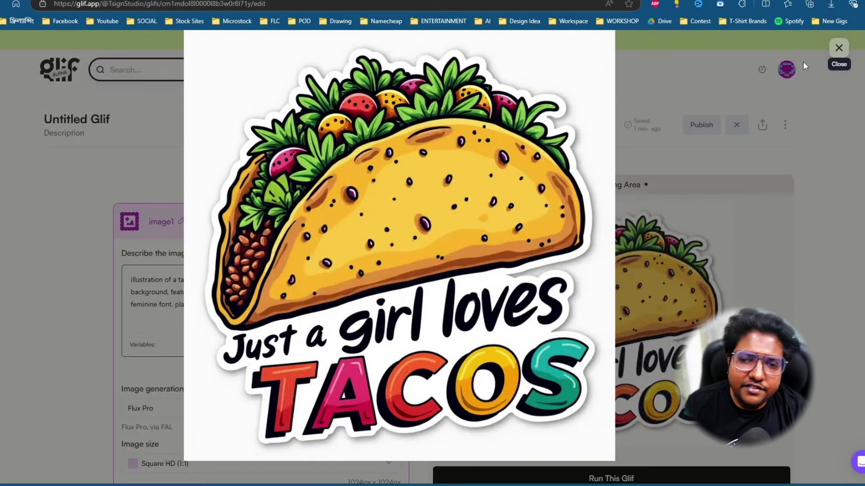
click(839, 47)
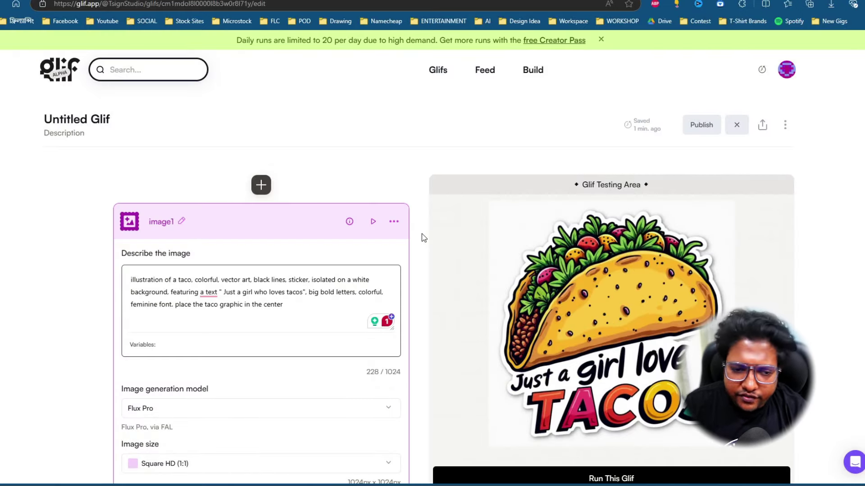
mouse_move(594, 276)
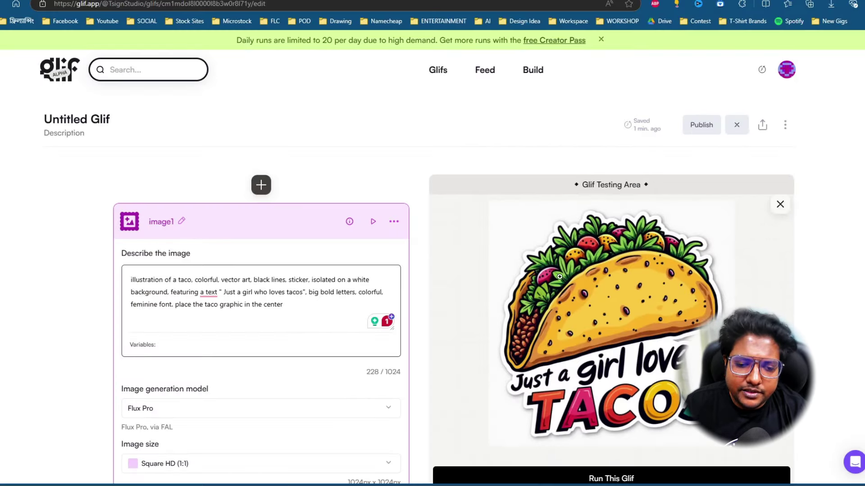
click(614, 283)
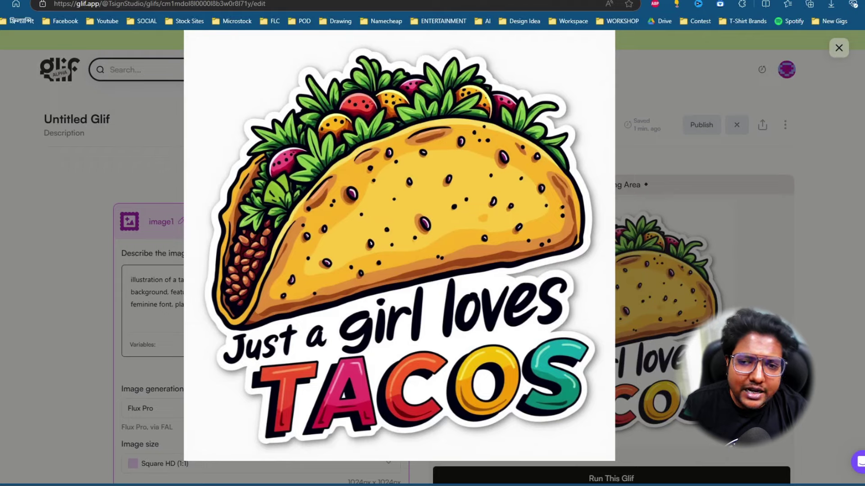
click(839, 48)
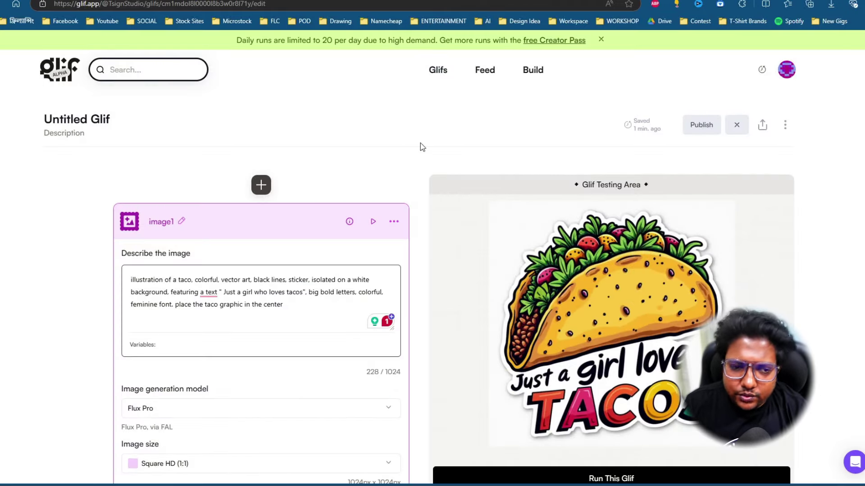
click(617, 304)
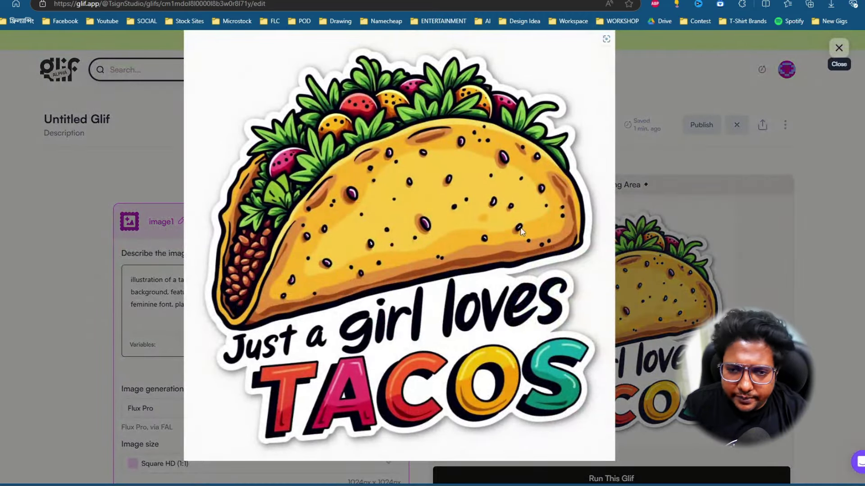
click(840, 48)
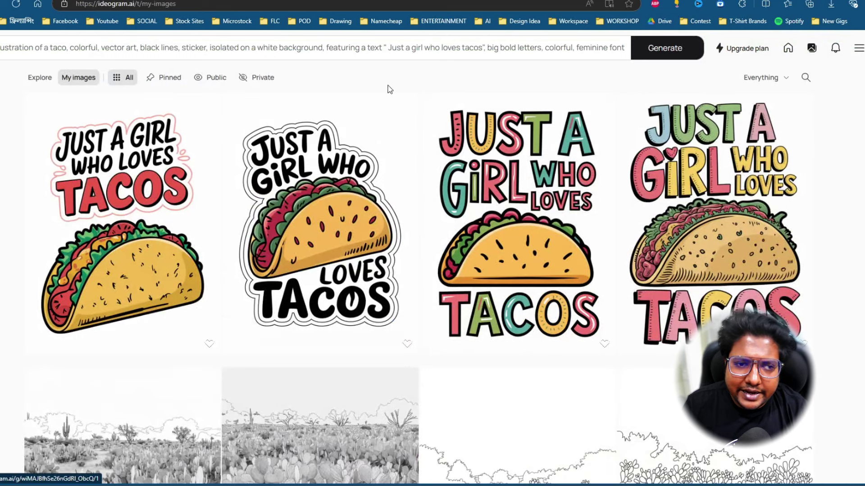
In Ideogram, cut the prompt off after "isolated on a white background,", copy the shortened prompt, and generate images from it
click(376, 54)
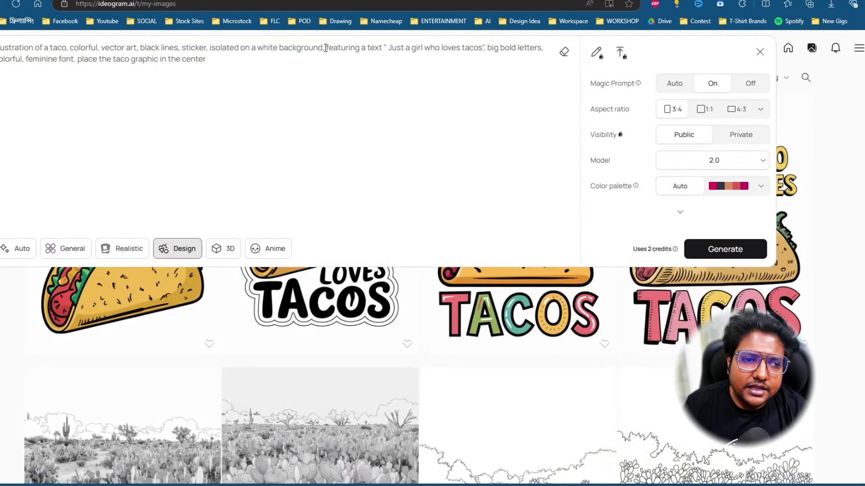
drag(326, 48, 378, 96)
key(BackSpace)
key(ctrl+a)
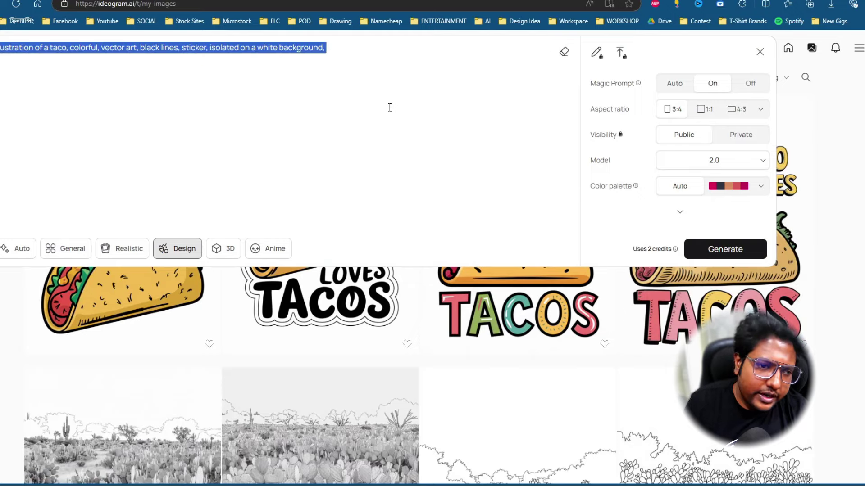
click(721, 249)
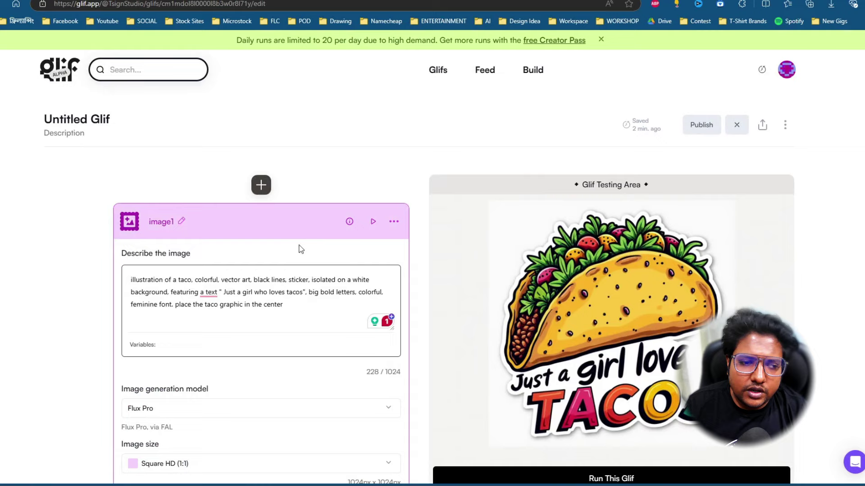
Replace the Glif image description with "illustration of a taco, colorful, vector art, black lines, sticker, isolated on a white background," and run the glif
click(270, 280)
key(ctrl+a)
text(illustration of a taco, colorful, vector art, black lines, sticker, isolated on a white background,)
scroll(536, 320, down, 1)
scroll(536, 320, down, 1)
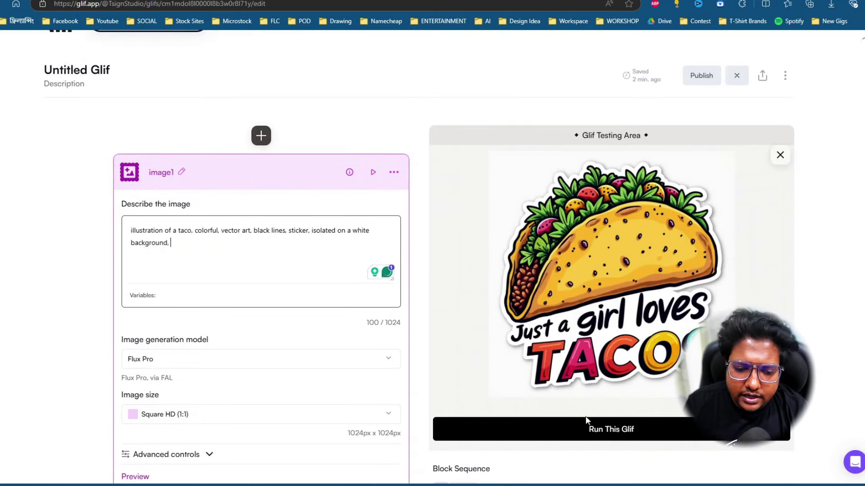
click(589, 419)
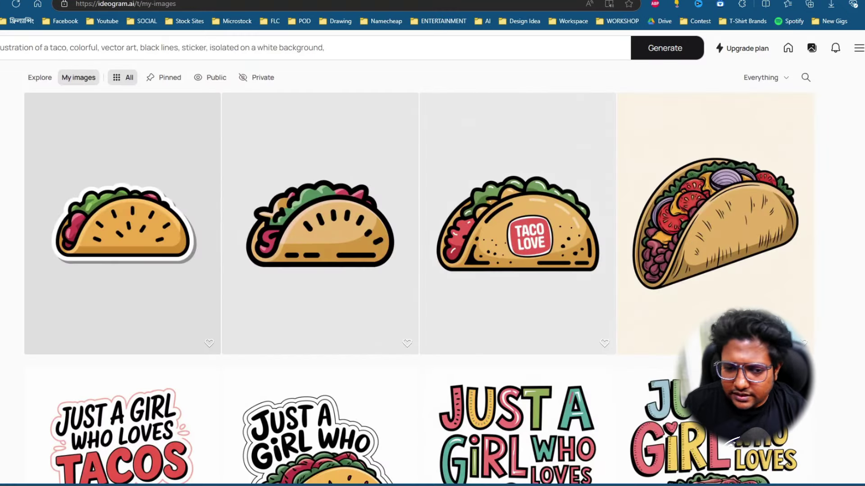
Back in Ideogram, open the taco illustration with tomato and onion filling on a cream background and save its image
click(682, 196)
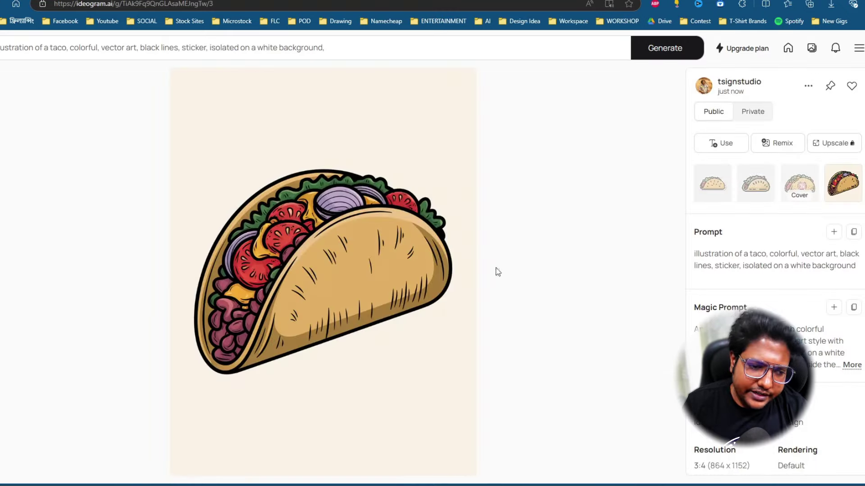
right_click(334, 206)
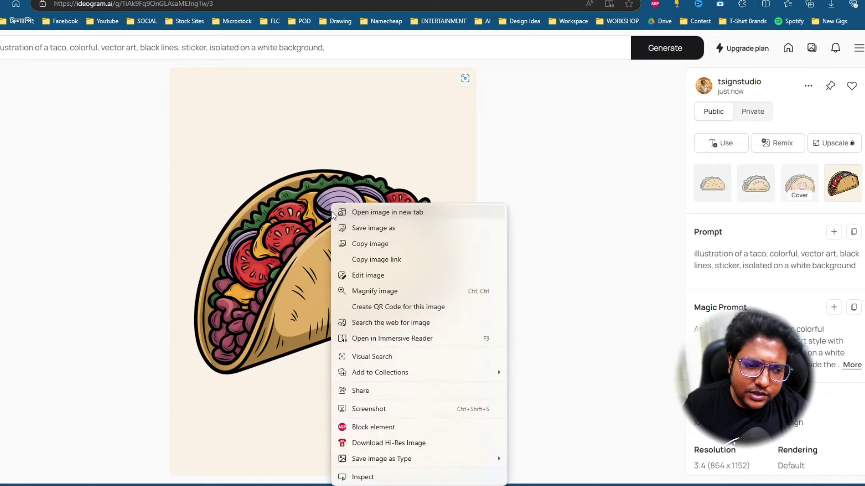
click(362, 234)
key(Return)
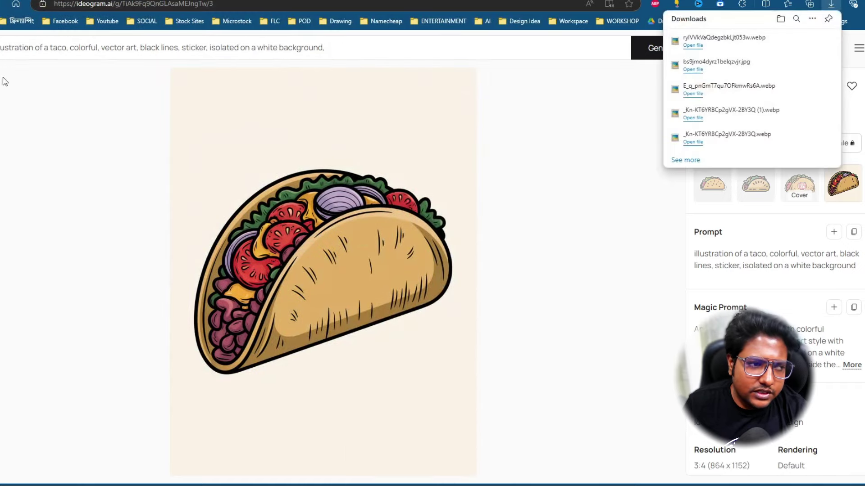
click(124, 154)
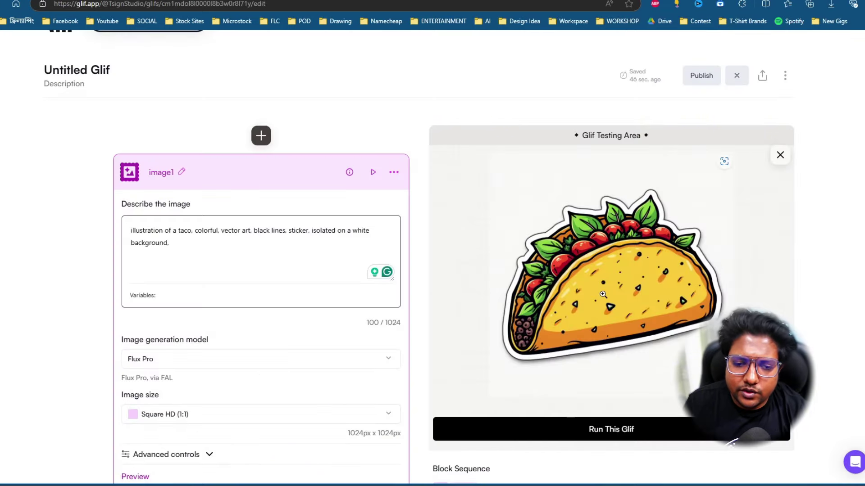
In Glif, enlarge the taco sticker without lettering, save its image, close the enlarged view, and leave the glif editor
click(602, 295)
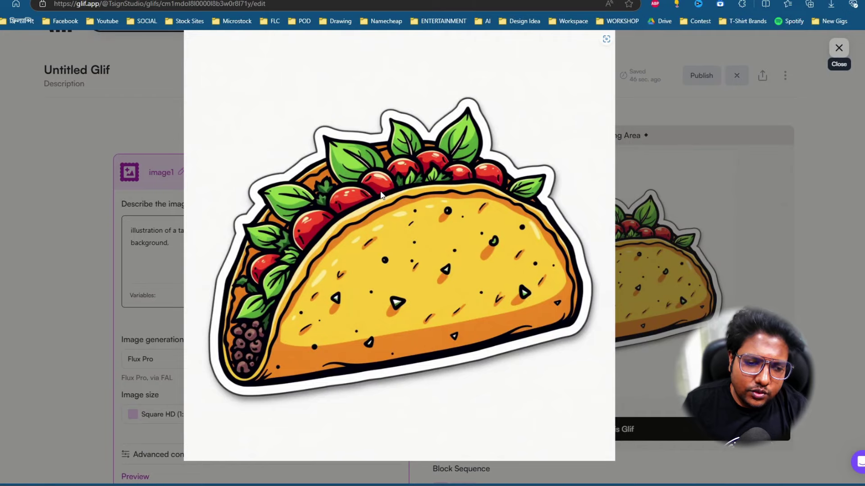
right_click(404, 183)
click(412, 175)
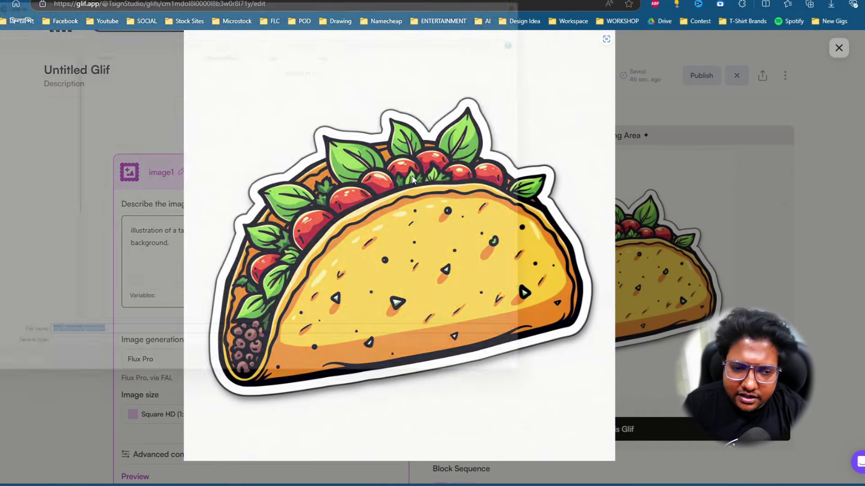
key(Return)
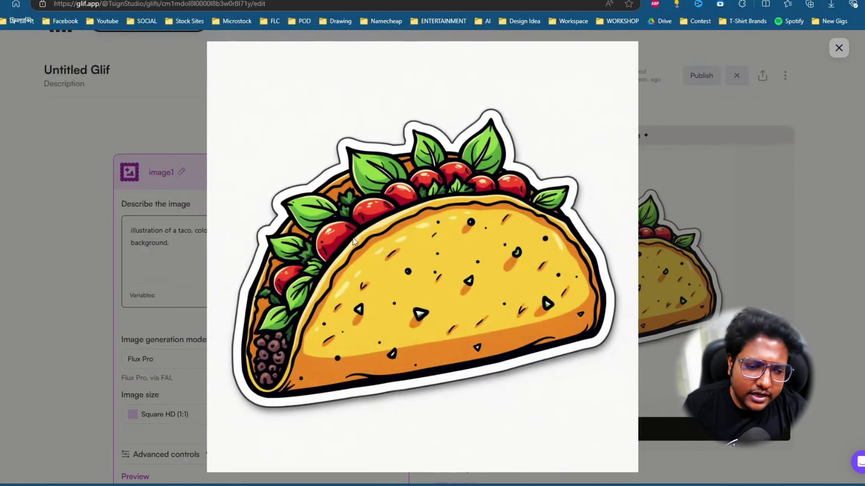
click(838, 48)
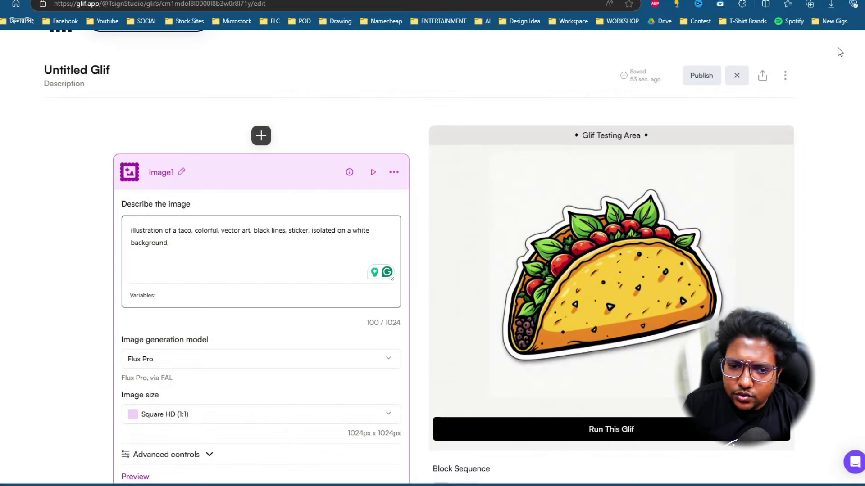
click(739, 77)
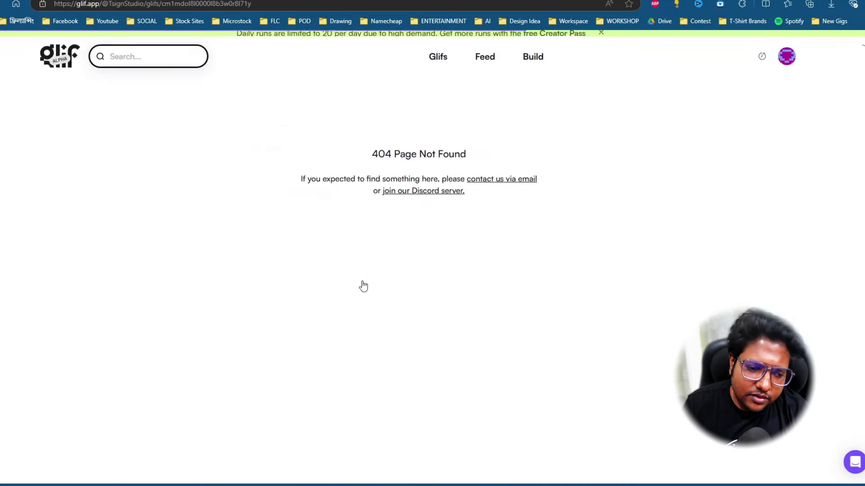
scroll(455, 287, down, 4)
scroll(455, 290, up, 5)
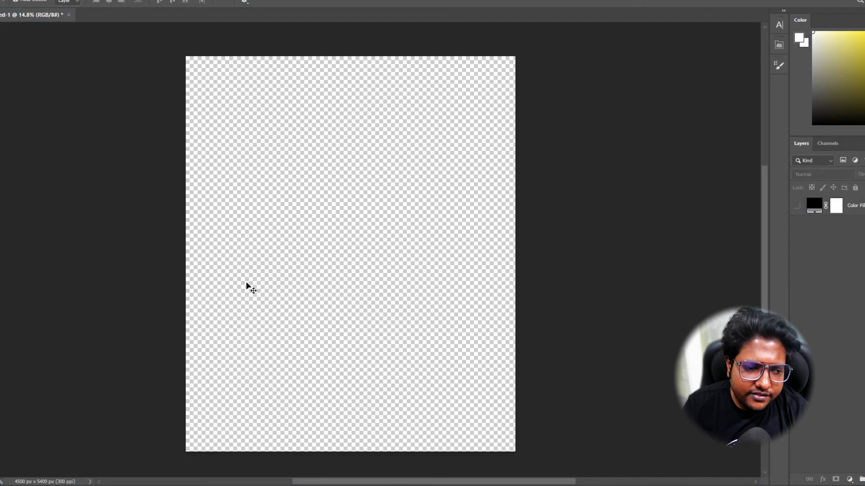
drag(367, 309, 413, 292)
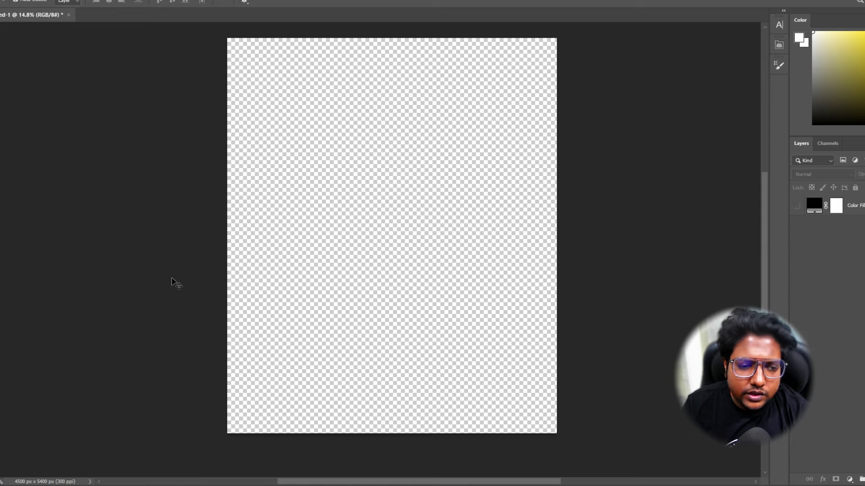
Place the linked taco sticker image sqc30jqwxtykgpl9zcw7 on the canvas and enlarge it to about 112.6%
click(2, 3)
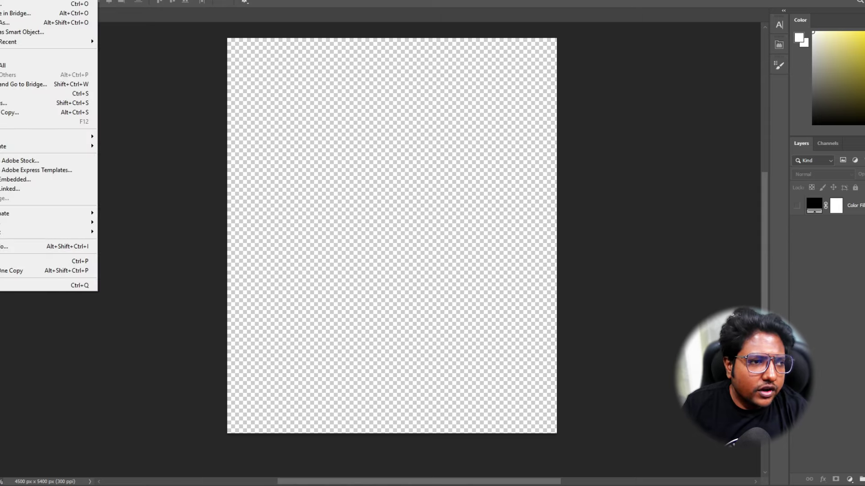
click(29, 189)
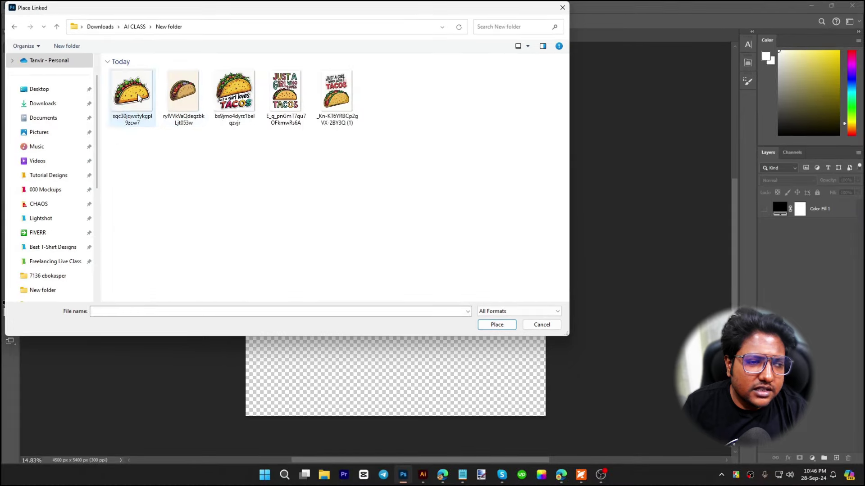
click(116, 102)
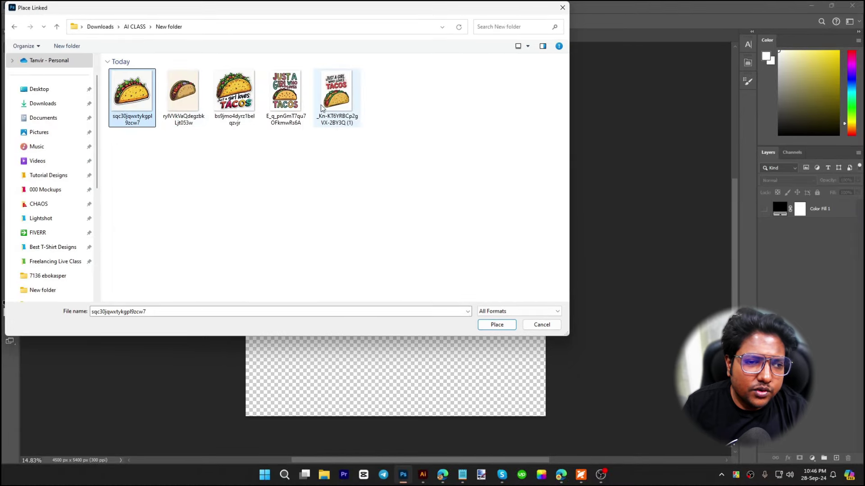
click(337, 96)
click(497, 325)
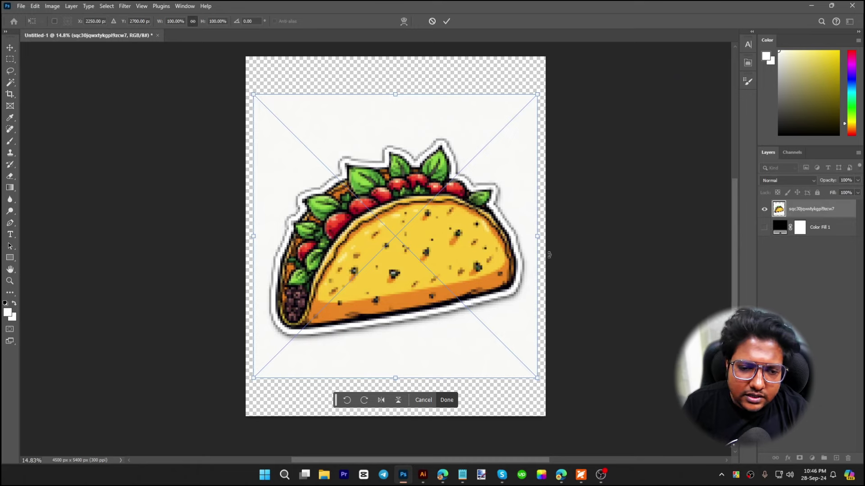
drag(538, 239, 556, 241)
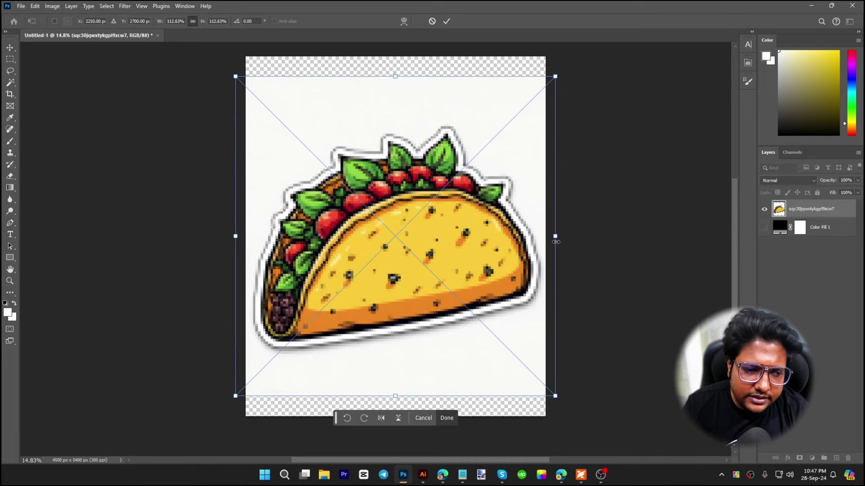
key(Return)
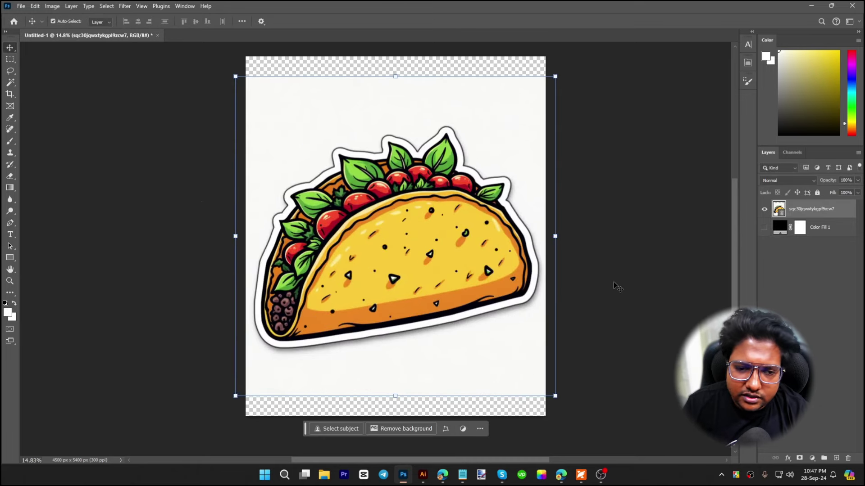
Select the off-white background and white sticker border with the Magic Wand, invert the selection, and mask the layer to the taco
click(10, 83)
click(428, 130)
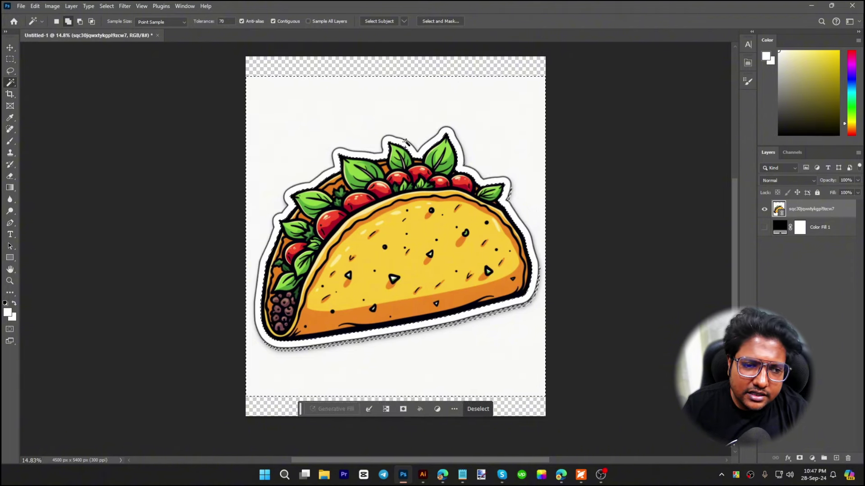
click(504, 313)
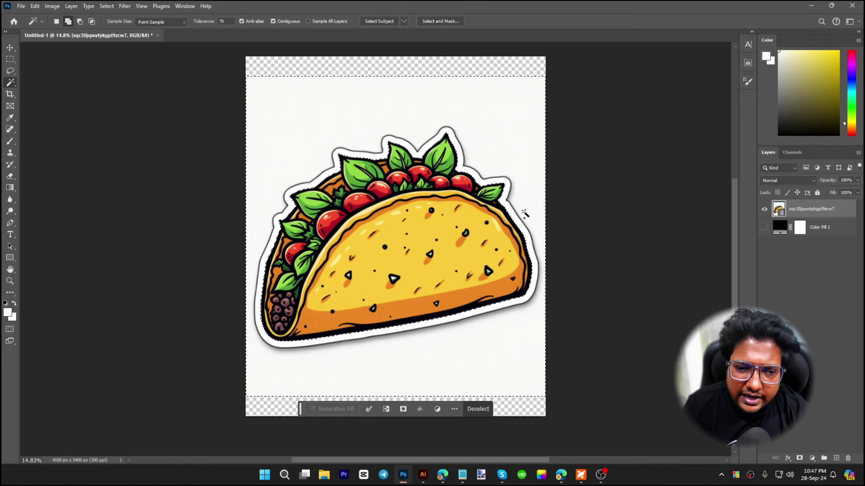
click(107, 6)
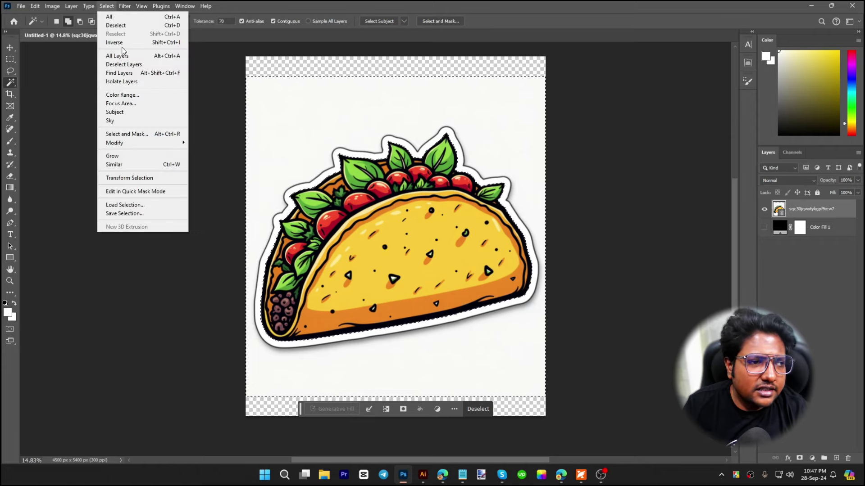
click(119, 42)
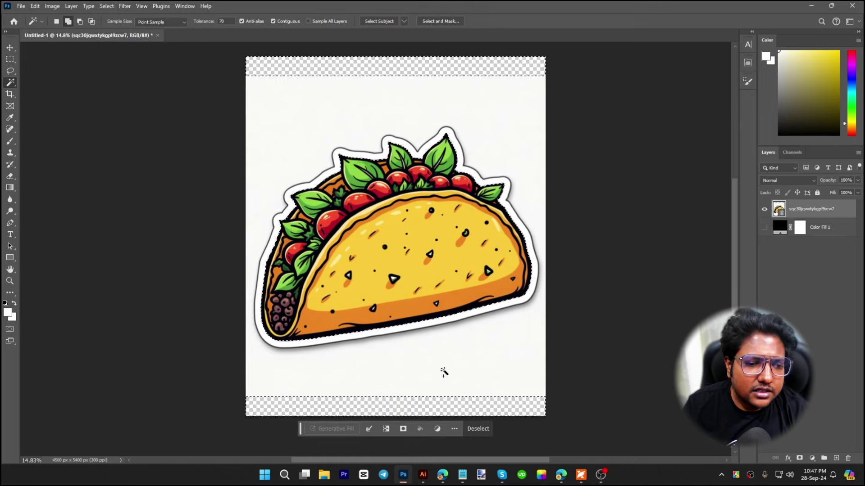
click(403, 429)
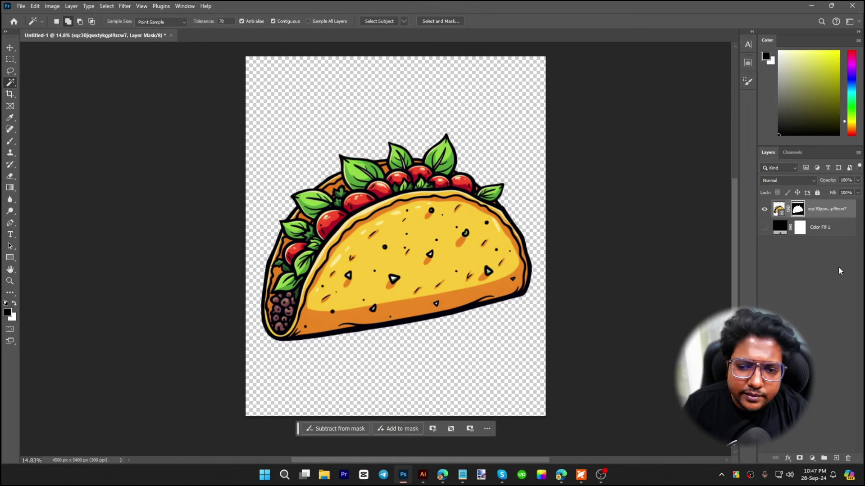
Check the edge against the black Color Fill 1 layer, apply Minimum with a 4.0-pixel radius and Roundness to the taco's mask, and hide the fill
click(764, 228)
scroll(534, 251, up, 10)
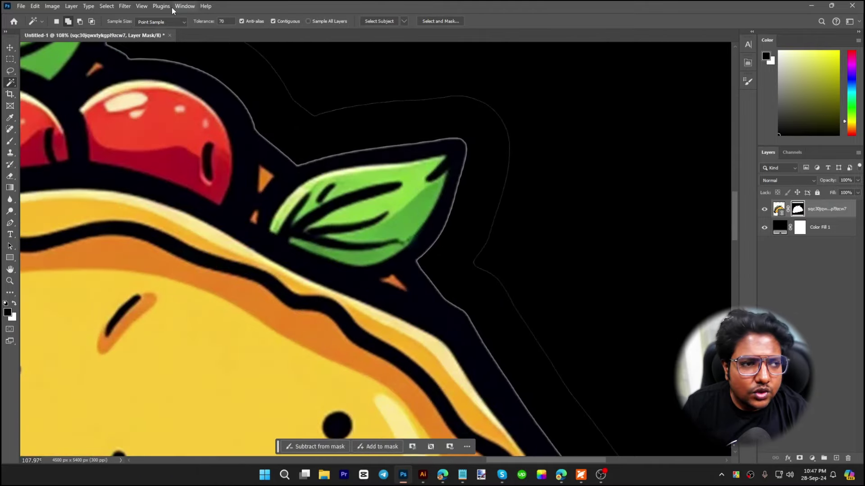
click(141, 6)
mouse_move(125, 6)
mouse_move(175, 200)
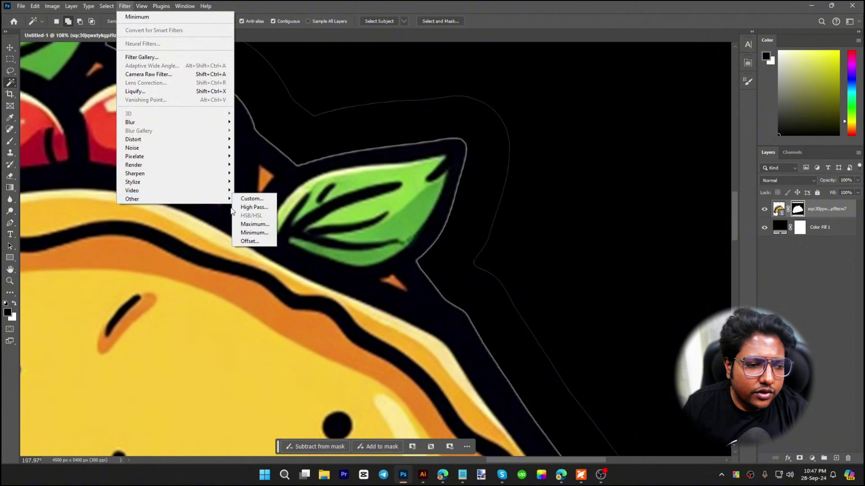
click(252, 233)
drag(423, 98, 566, 92)
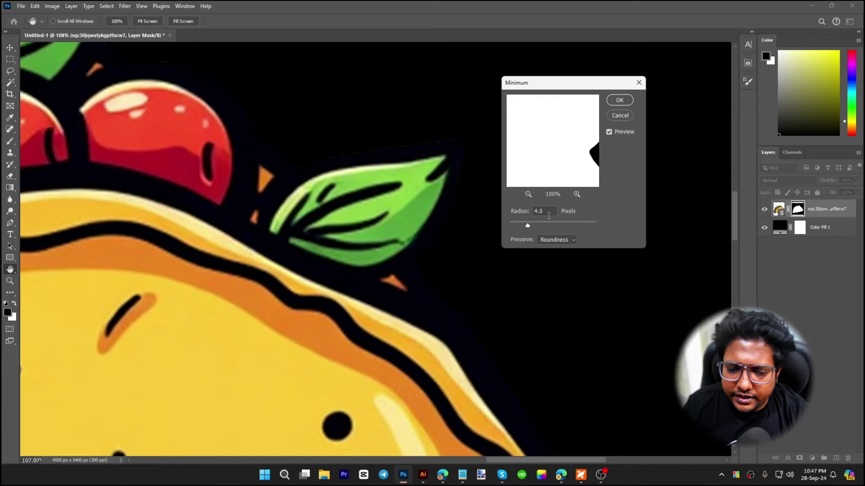
click(620, 100)
key(w)
scroll(502, 184, down, 10)
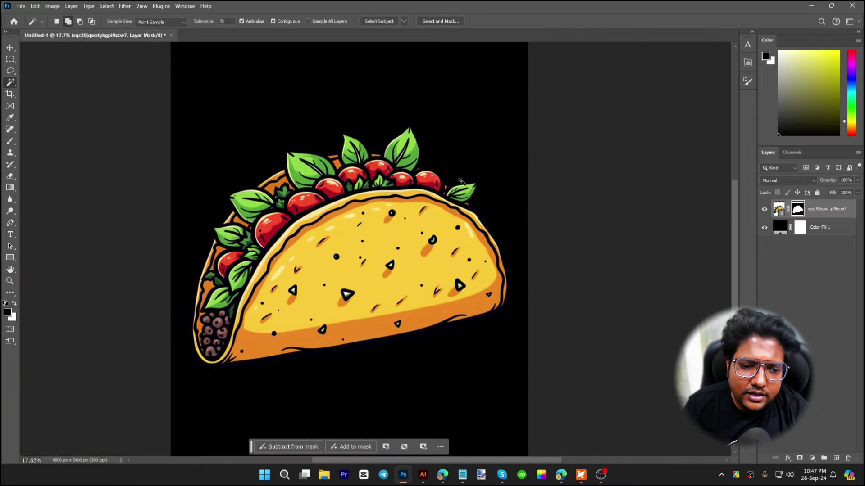
scroll(463, 183, down, 1)
click(765, 228)
Export the cut-out taco as a JPG named 1 into New folder inside AI CLASS
key(v)
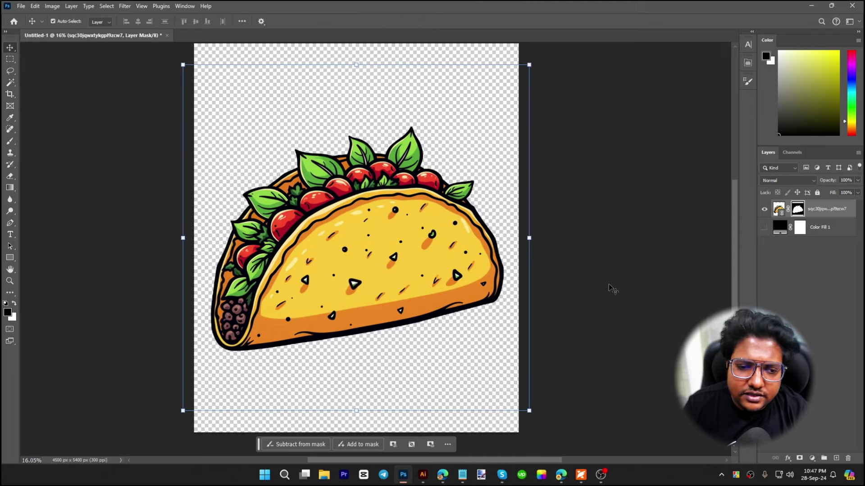
key(ctrl+alt+shift+w)
click(685, 413)
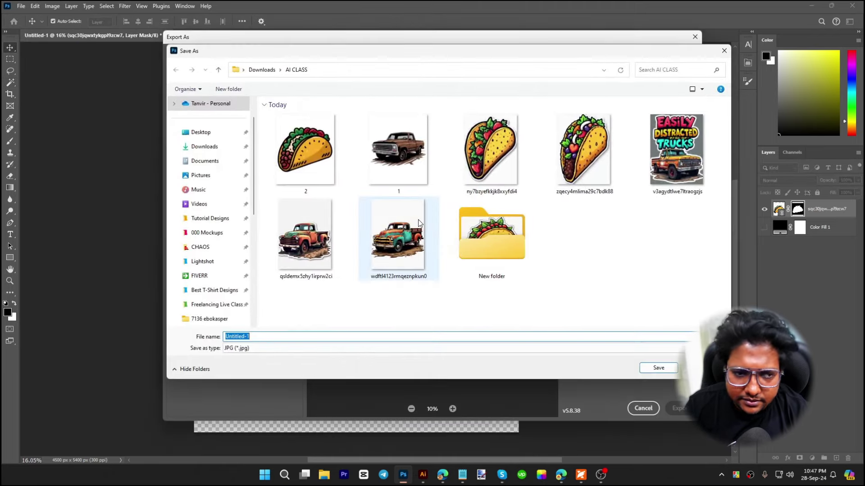
double_click(507, 241)
double_click(339, 338)
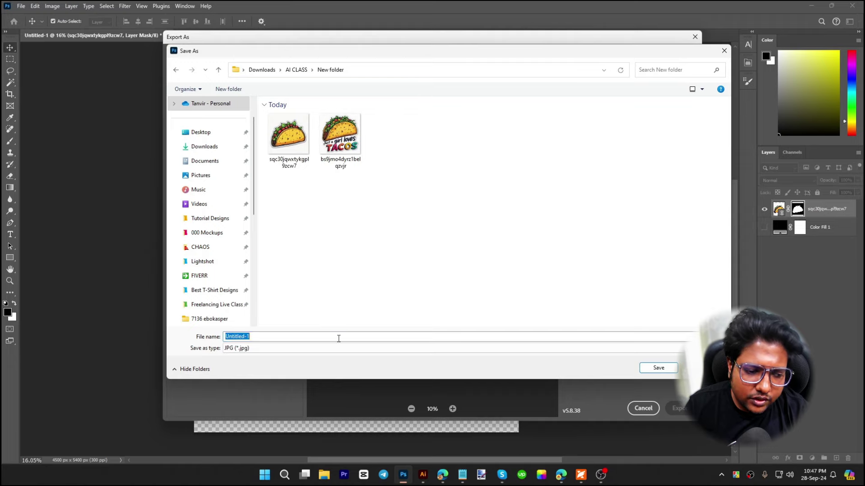
text(1)
key(Return)
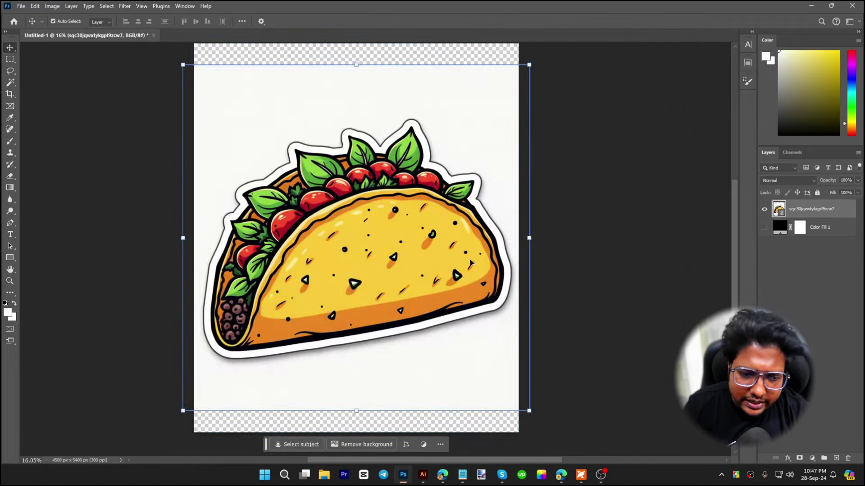
Delete the sticker taco layer and place the linked "Just a girl who loves tacos" image _Kn-KT6YRBCp2gVX-2BY3Q (1), enlarged to about 136%
key(Delete)
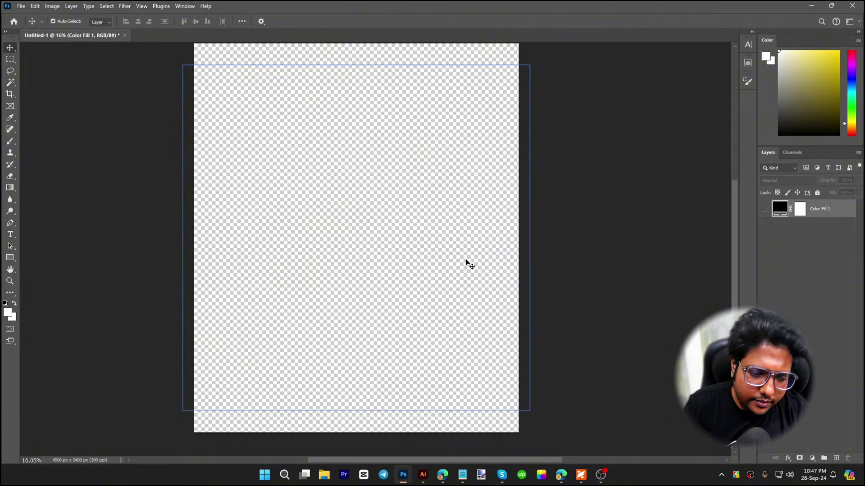
click(23, 8)
click(90, 195)
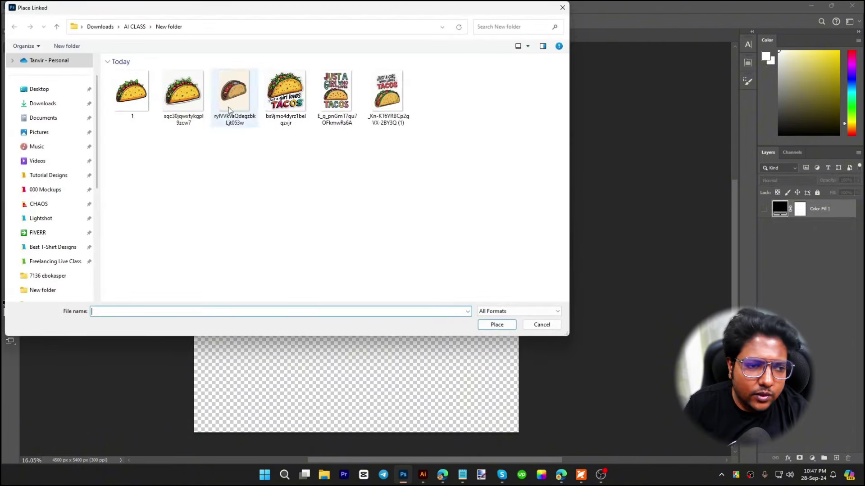
double_click(232, 90)
drag(486, 238, 533, 244)
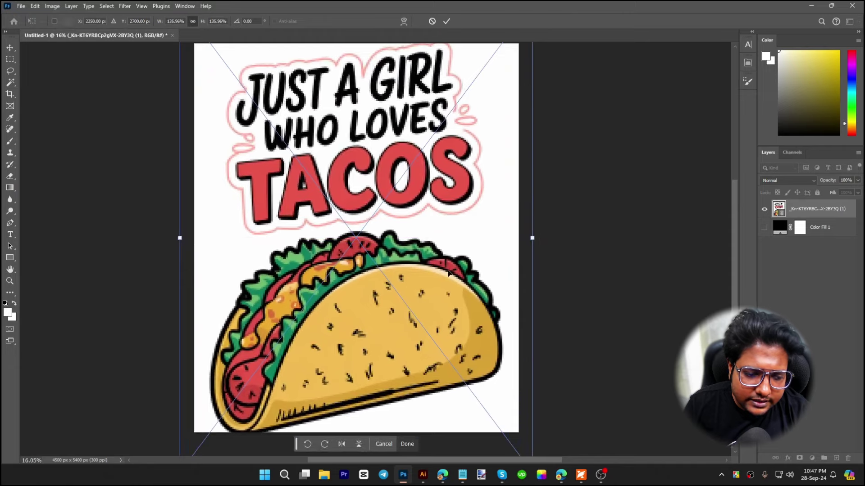
key(Return)
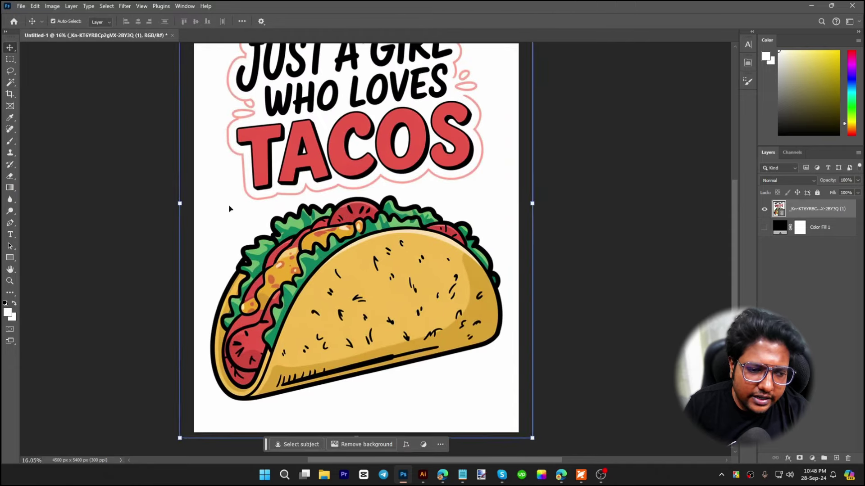
Select the white background around the lettering and taco with the Magic Wand, invert the selection, and add a layer mask from it
key(w)
click(234, 219)
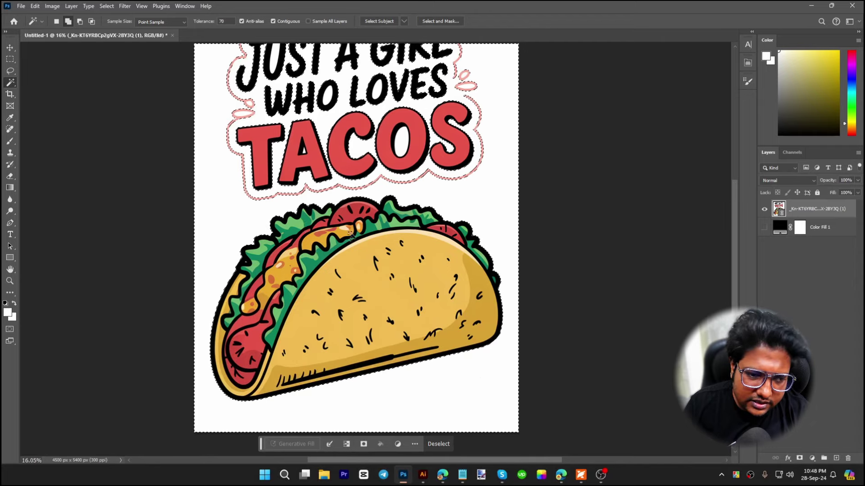
click(114, 6)
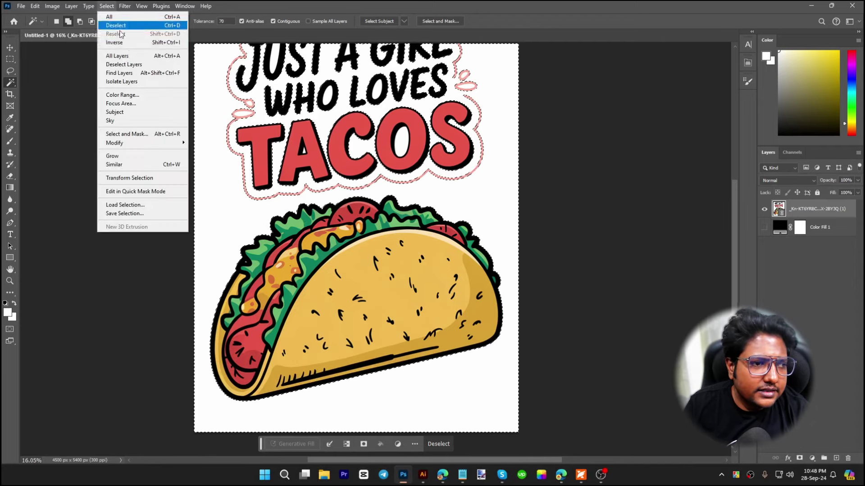
click(112, 44)
click(364, 414)
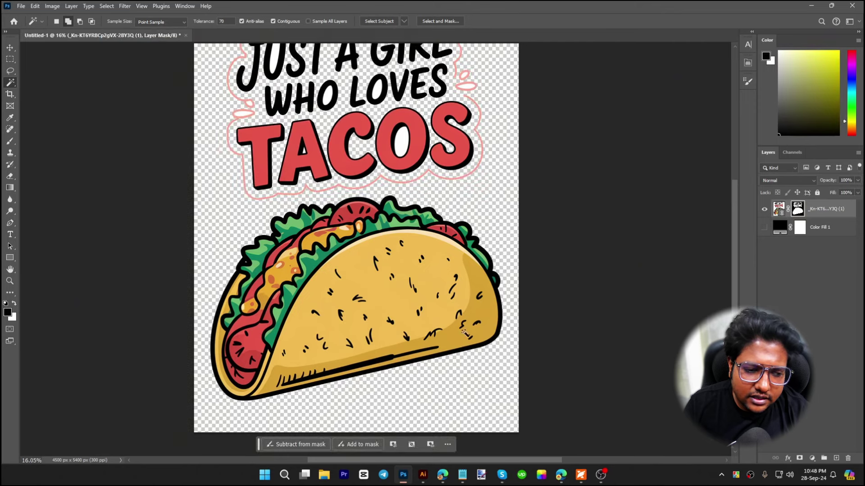
scroll(468, 311, down, 2)
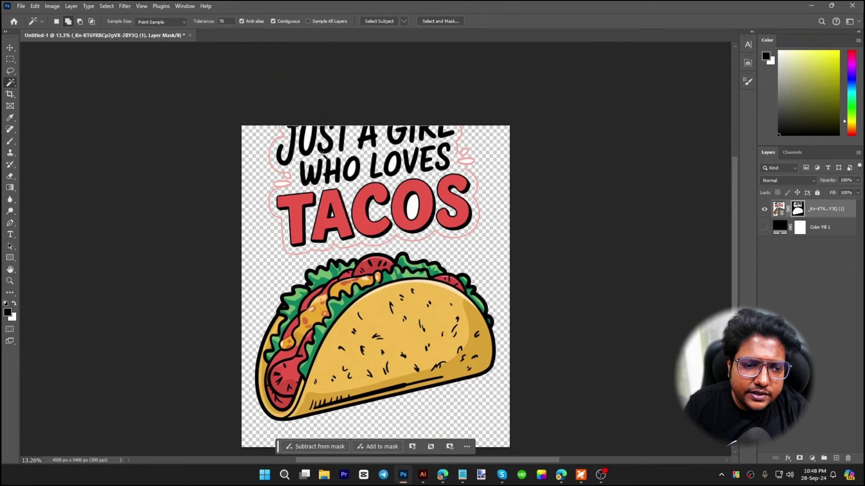
Lasso the lettering above the taco, paint it out in black on the layer mask, and move the taco up toward the canvas centre
click(10, 71)
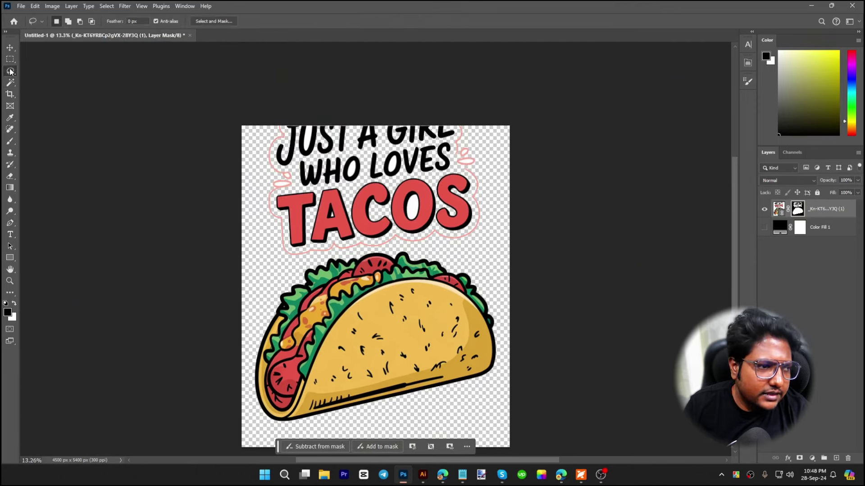
mouse_move(516, 121)
mouse_down()
mouse_move(521, 179)
mouse_move(452, 256)
mouse_move(349, 256)
mouse_move(288, 270)
mouse_move(284, 83)
mouse_move(543, 135)
mouse_up()
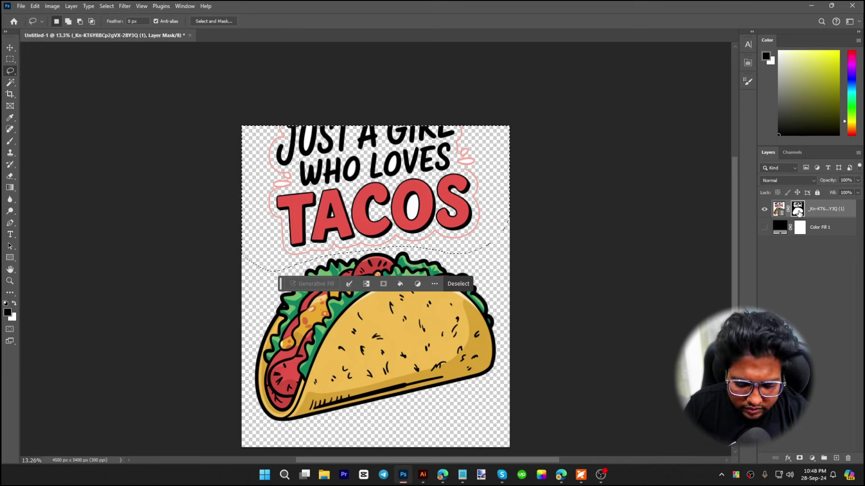
key(b)
key(bracketright)
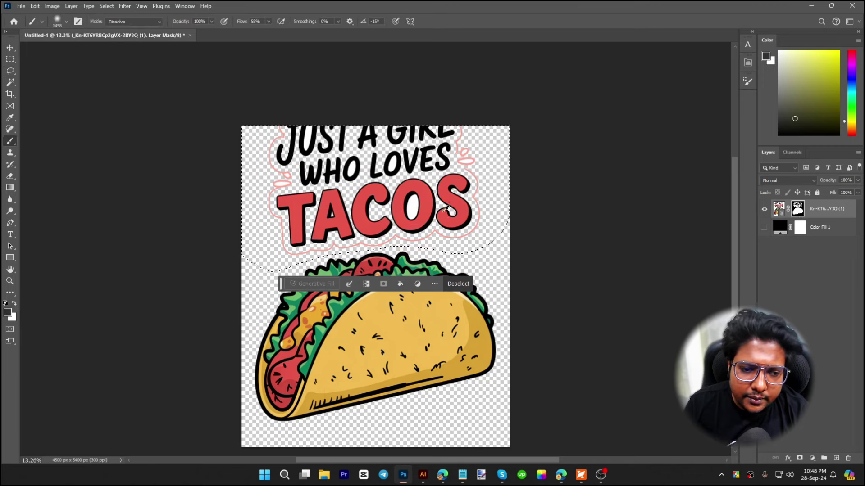
mouse_move(472, 203)
mouse_down()
mouse_move(237, 225)
mouse_move(503, 187)
mouse_move(328, 197)
mouse_move(214, 139)
mouse_up()
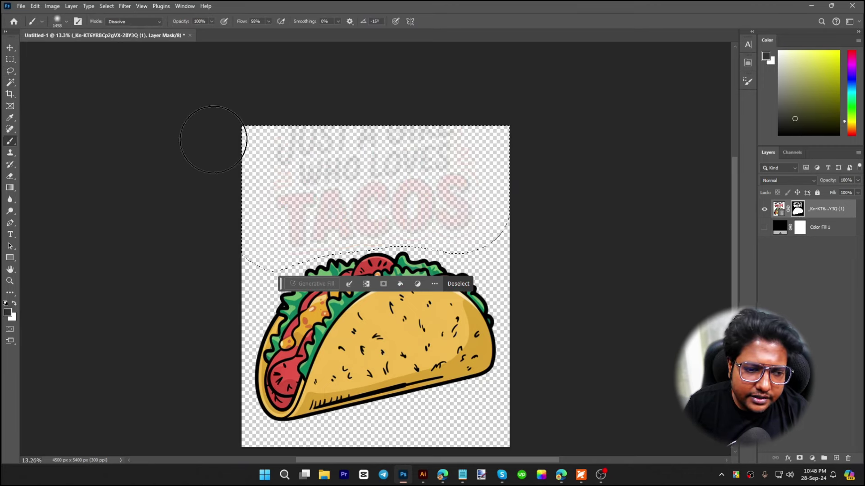
scroll(582, 143, down, 2)
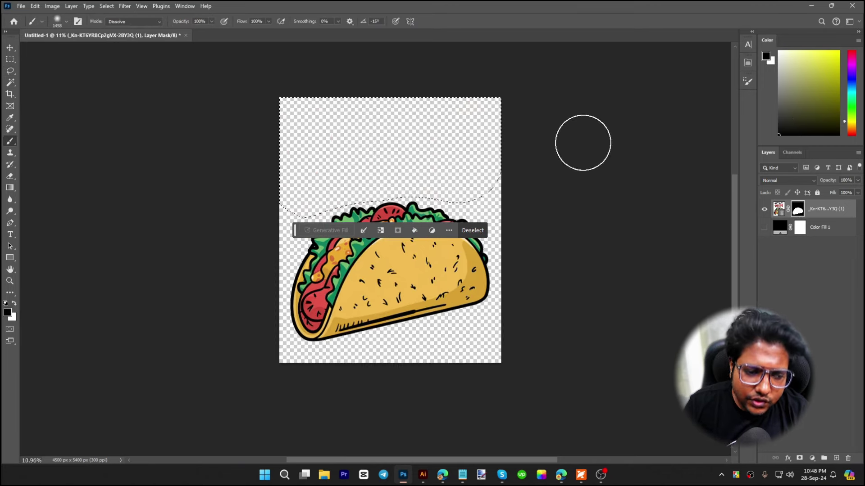
key(ctrl+d)
key(v)
drag(453, 267, 456, 231)
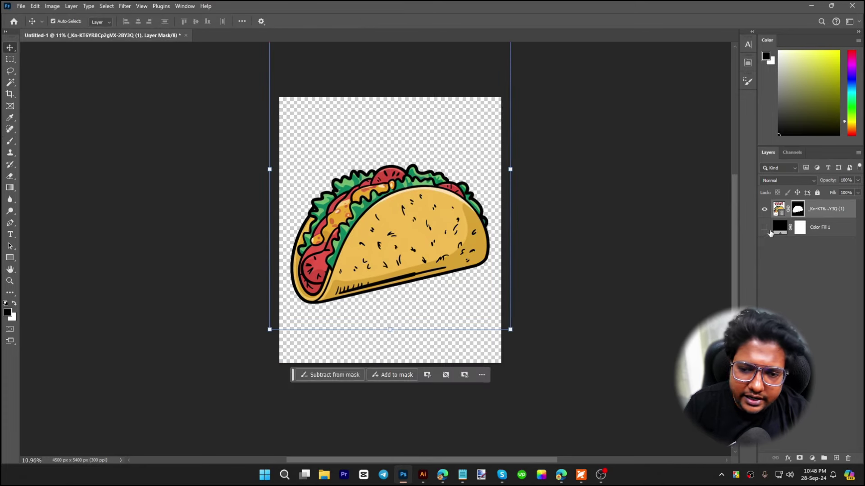
Contract the taco's layer mask with the Minimum filter at 4.0 pixels, Roundness, checking the edge against the black fill layer before hiding it
click(764, 227)
scroll(488, 195, up, 6)
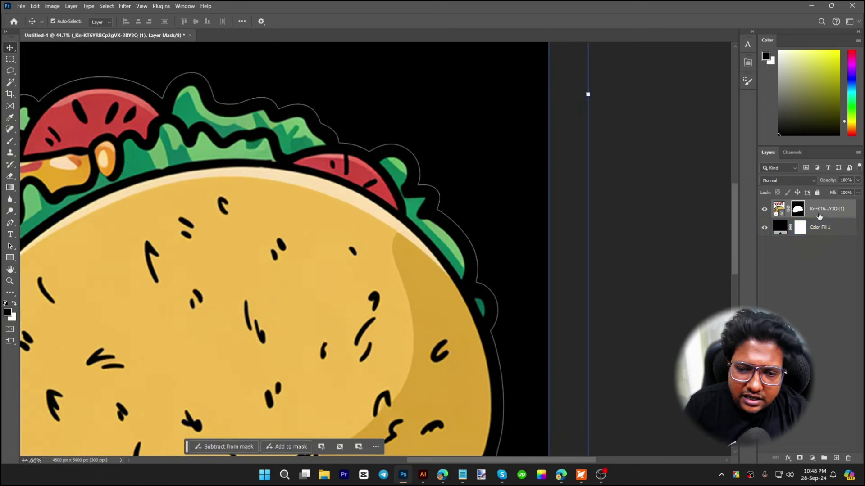
click(124, 6)
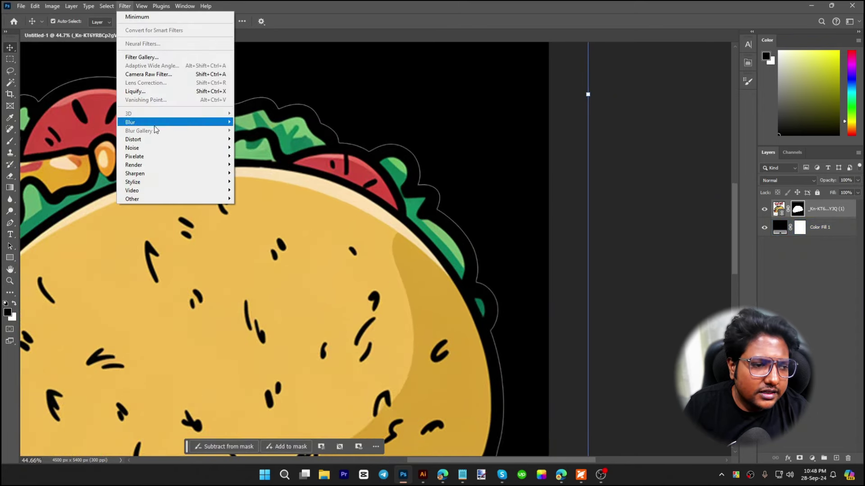
mouse_move(166, 199)
click(250, 232)
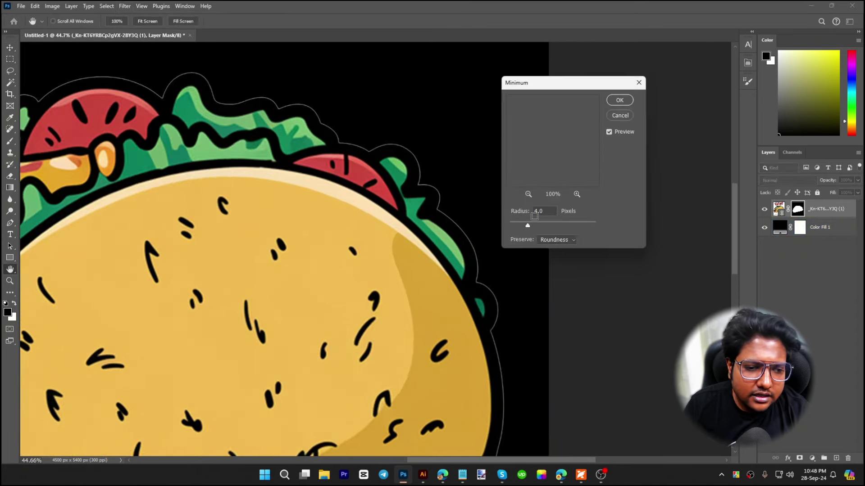
click(618, 99)
key(v)
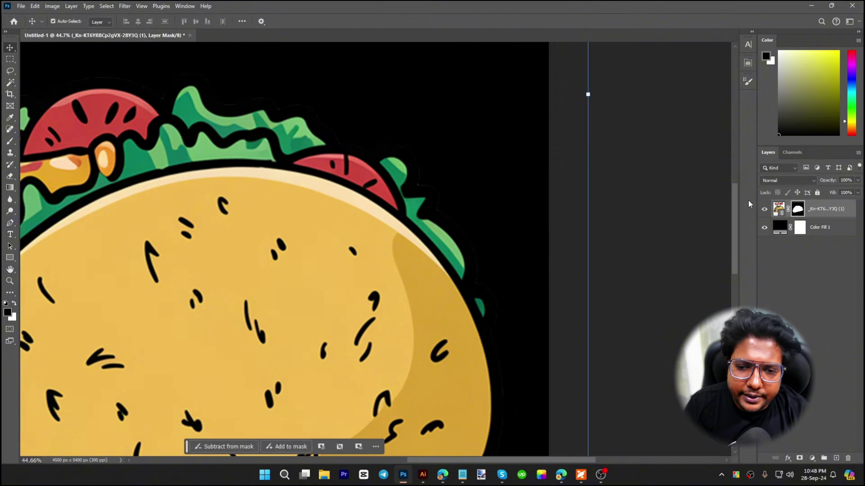
scroll(580, 226, down, 2)
scroll(580, 227, down, 4)
click(764, 227)
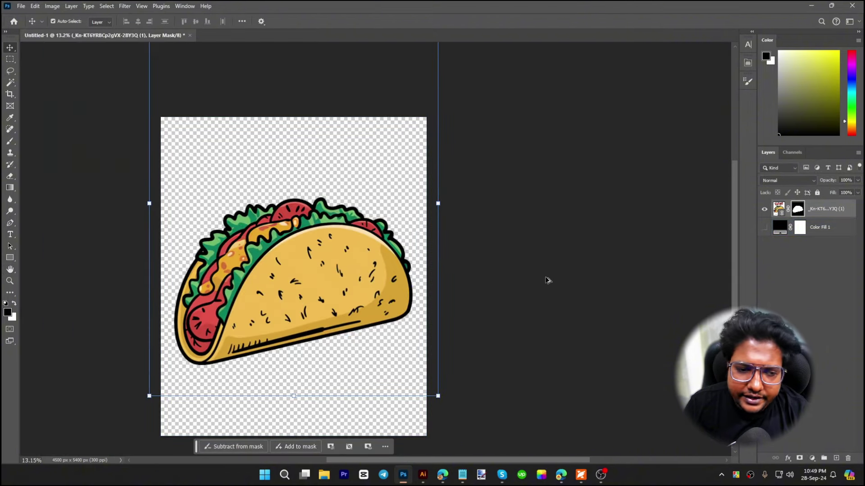
Export the cut-out taco as a JPG named 2 into New folder inside AI CLASS
key(ctrl+shift+alt+w)
click(678, 408)
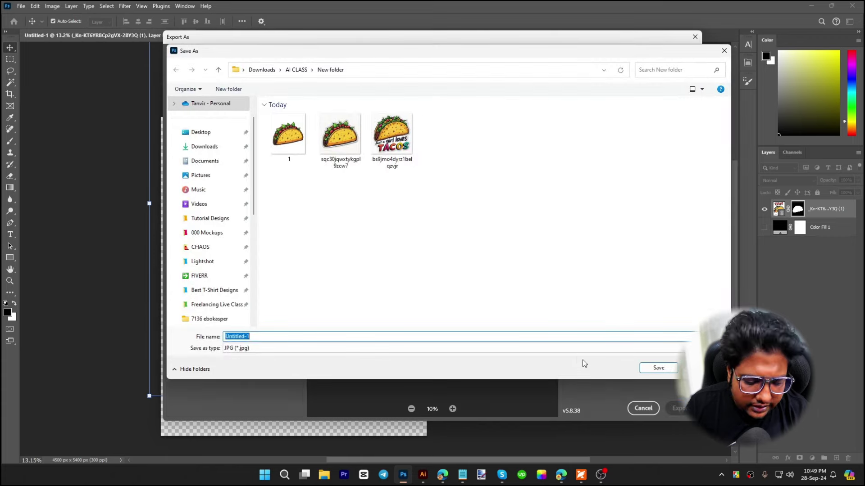
key(Return)
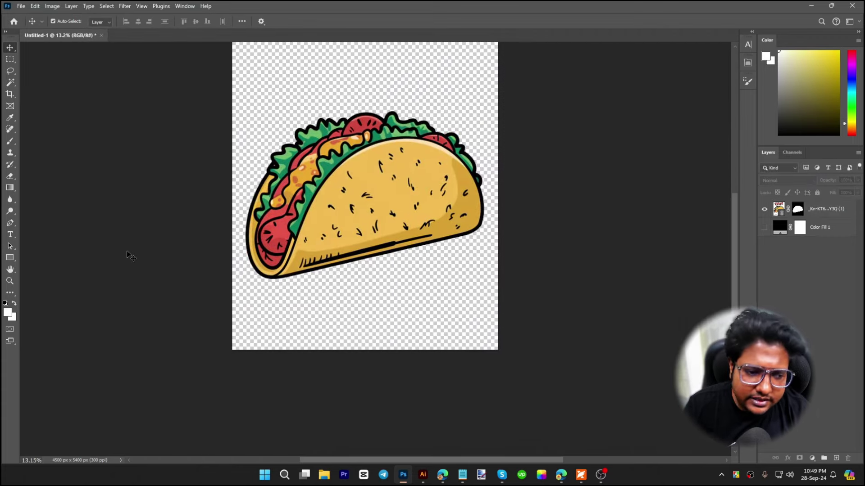
Switch to Illustrator and place image 2 from New folder inside AI CLASS into the open document
click(426, 471)
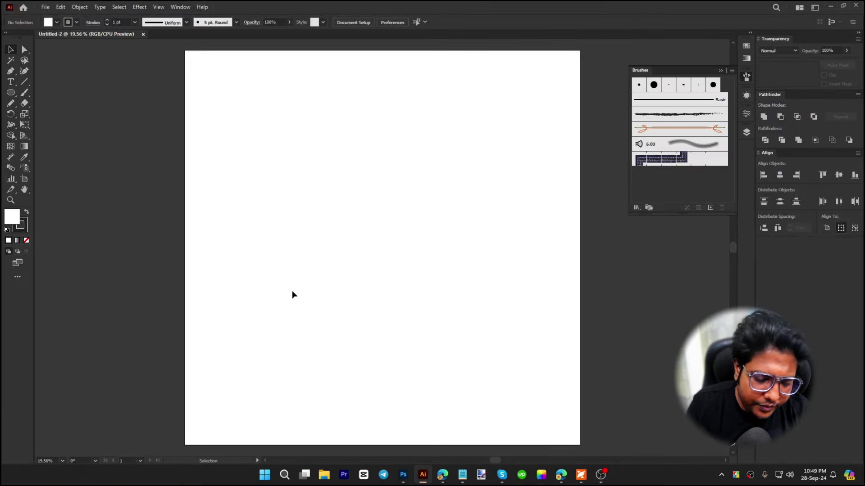
click(46, 9)
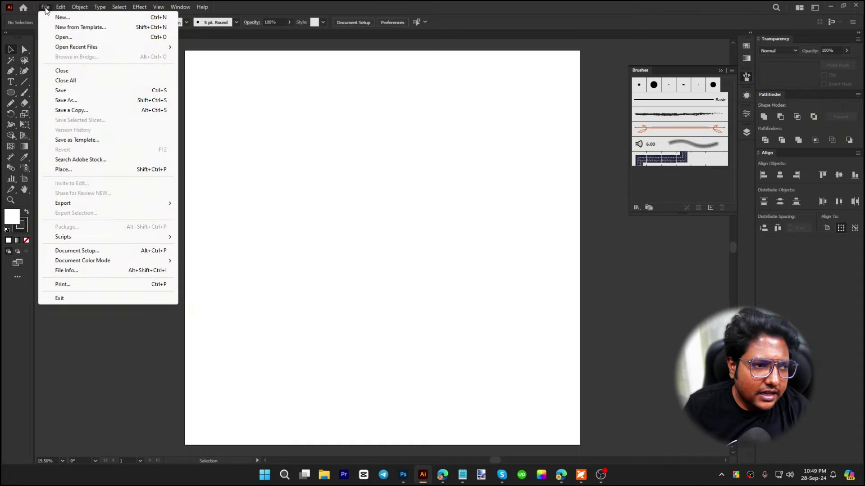
click(69, 170)
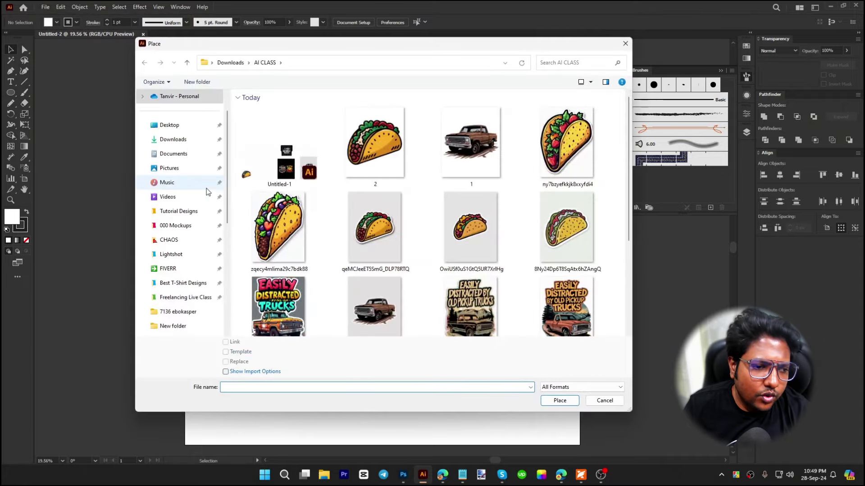
scroll(308, 285, down, 5)
double_click(308, 285)
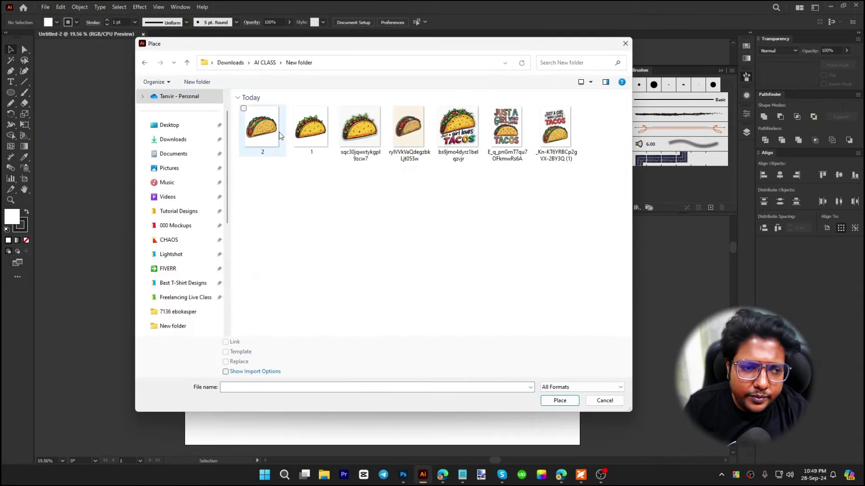
double_click(266, 128)
click(269, 126)
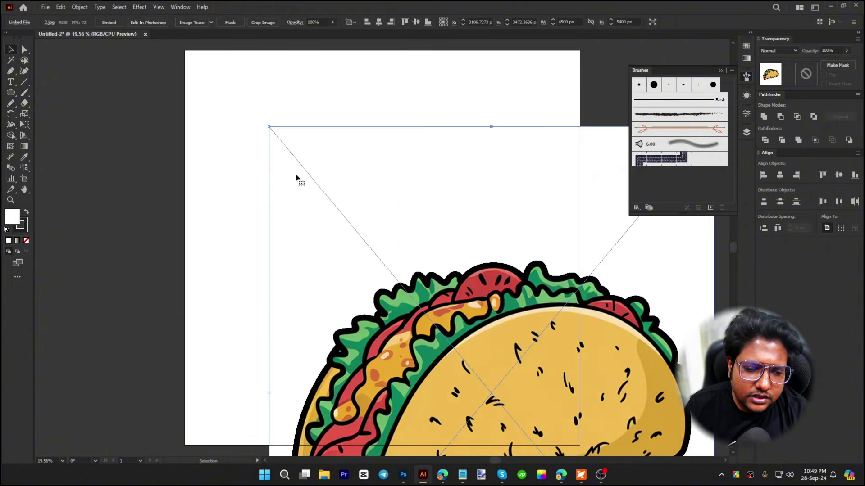
Place image 1 from the same folder into the document
click(45, 7)
click(58, 170)
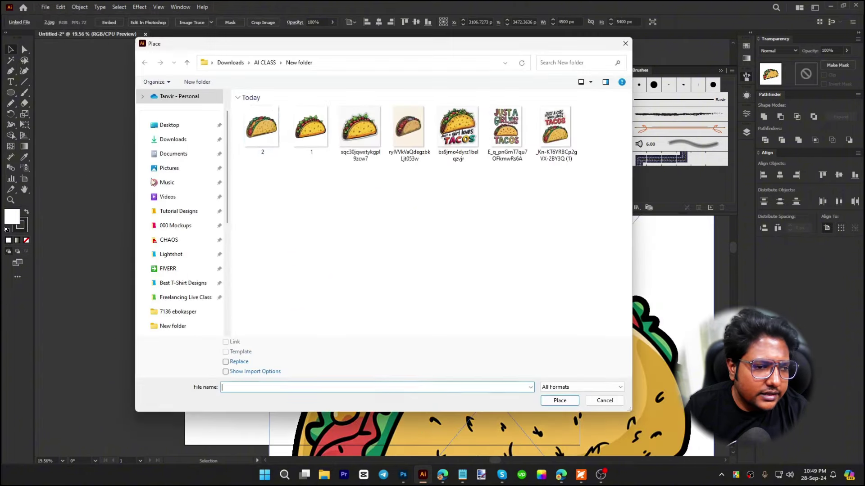
click(311, 125)
key(Escape)
Move the two placed taco images apart so they sit on opposite sides of the artboard
key(ctrl+minus)
key(ctrl+minus)
key(ctrl+minus)
drag(451, 248, 518, 248)
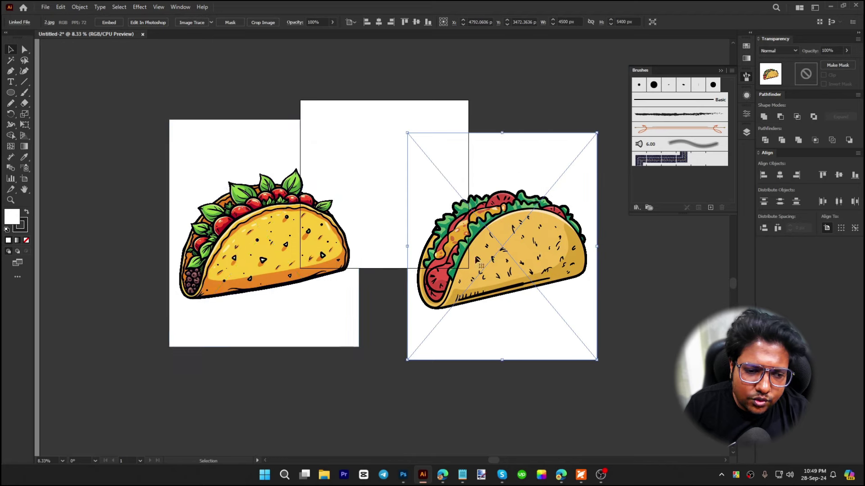
drag(249, 268, 182, 238)
mouse_move(241, 238)
mouse_down()
mouse_move(312, 247)
mouse_move(252, 247)
mouse_up()
drag(539, 272, 390, 287)
Image-trace the lettuce-and-tomato taco, 2.jpg, with the 6 Colors preset and expand the tracing
key(ctrl+plus)
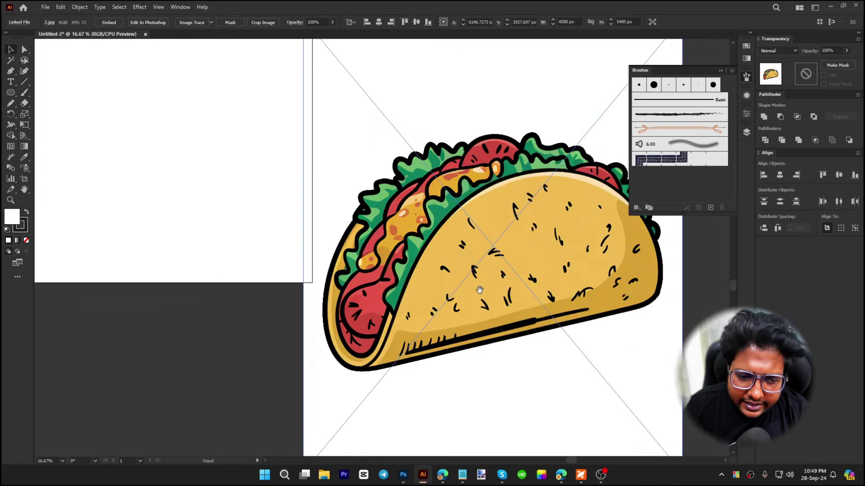
drag(480, 290, 372, 265)
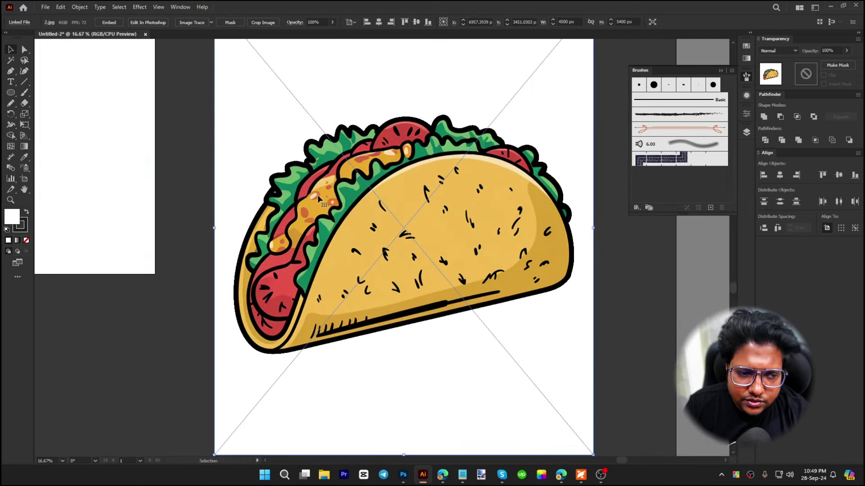
click(212, 23)
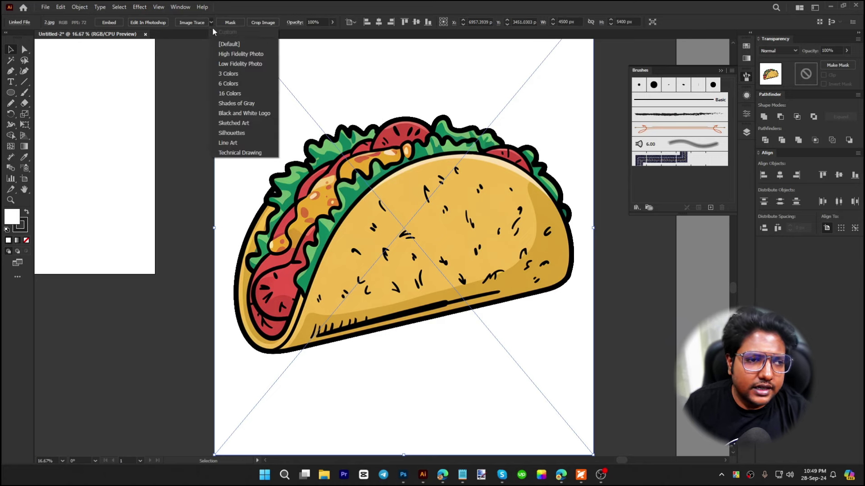
click(235, 85)
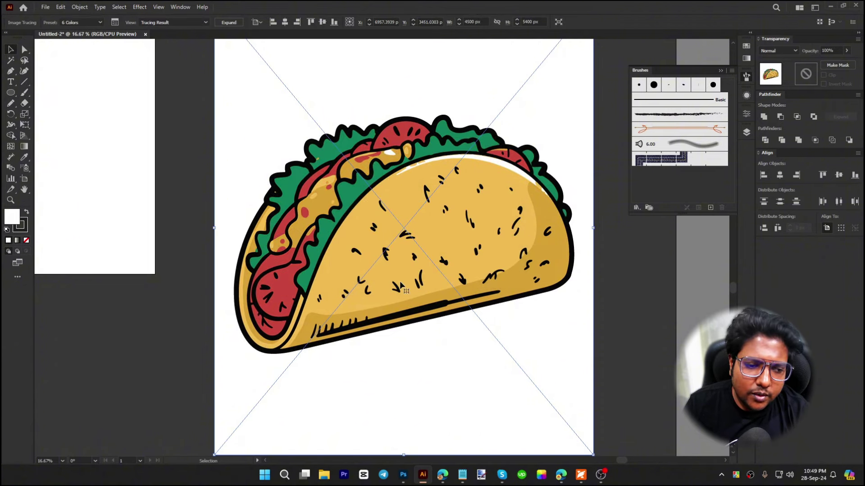
click(228, 22)
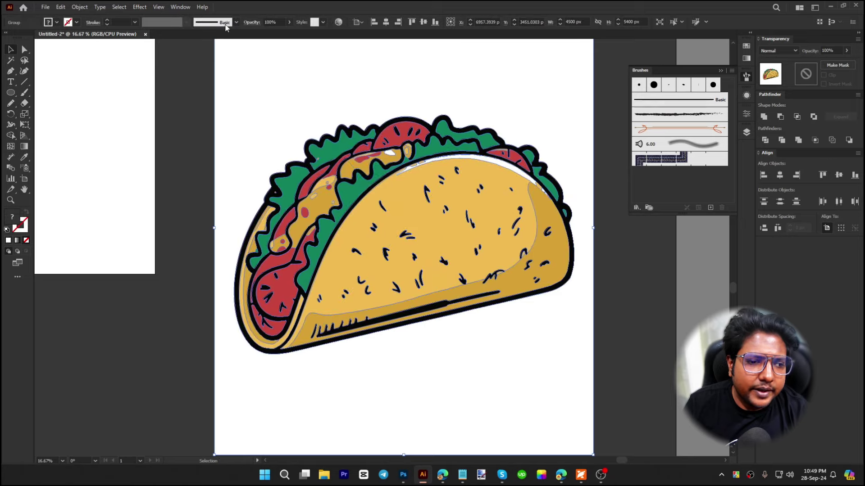
Isolate the expanded lettuce taco group, remove its white background shape, and leave isolation mode
click(582, 305)
double_click(580, 306)
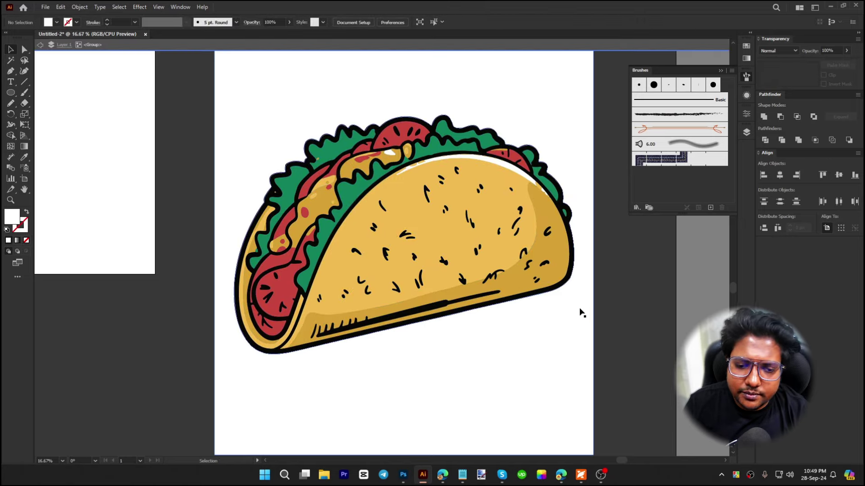
drag(528, 376, 320, 387)
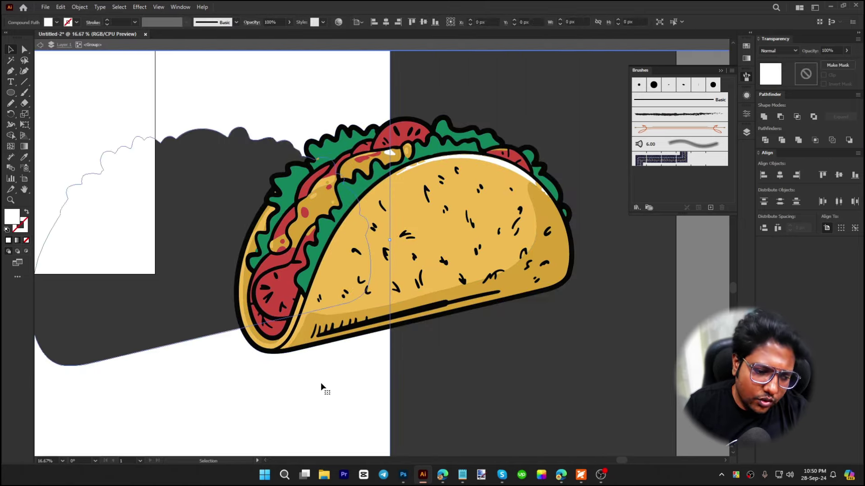
mouse_move(211, 395)
mouse_down()
mouse_move(481, 398)
mouse_move(322, 402)
mouse_up()
double_click(321, 398)
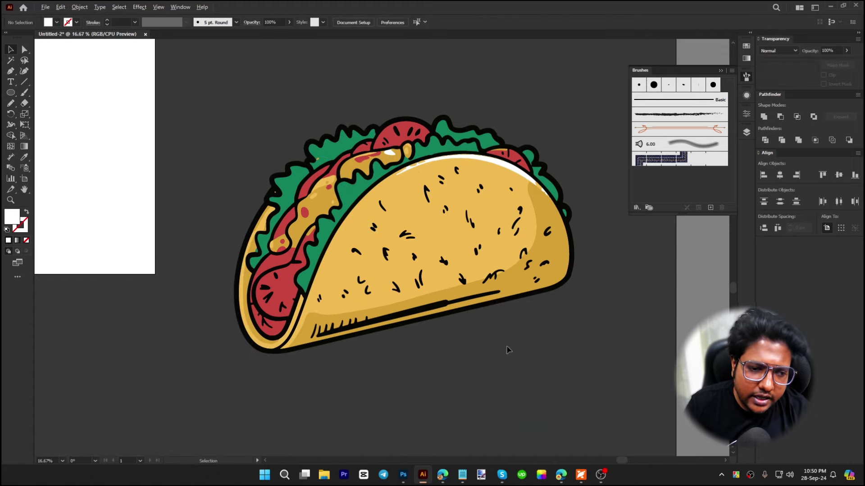
Scale the lettuce taco down to a bit over a third of the artboard's width and position it on the artboard
scroll(509, 351, down, 3)
click(558, 301)
drag(558, 302, 417, 266)
click(390, 307)
Image-trace the leafy taco, 1.jpg, with 6 Colors, change the preset to 16 Colors, and expand the tracing
click(261, 277)
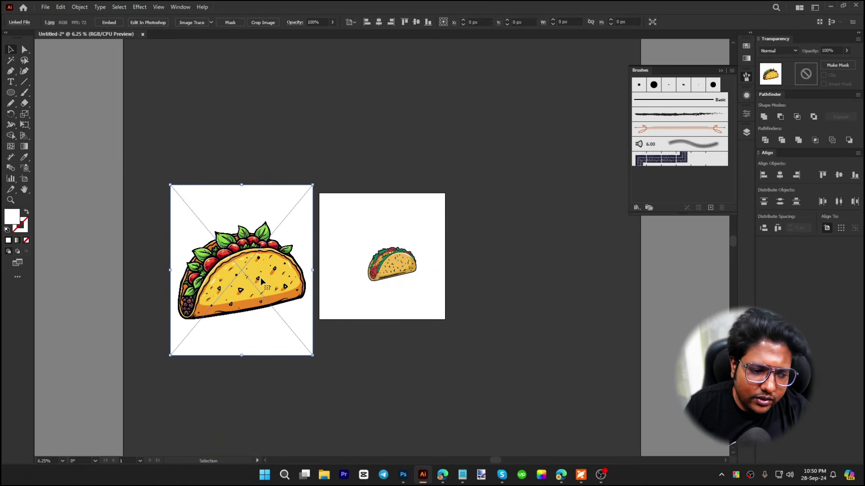
click(210, 22)
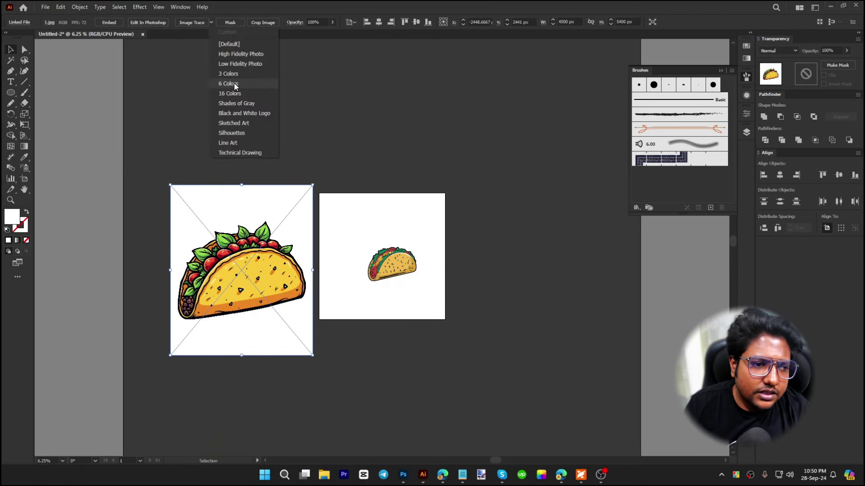
click(234, 83)
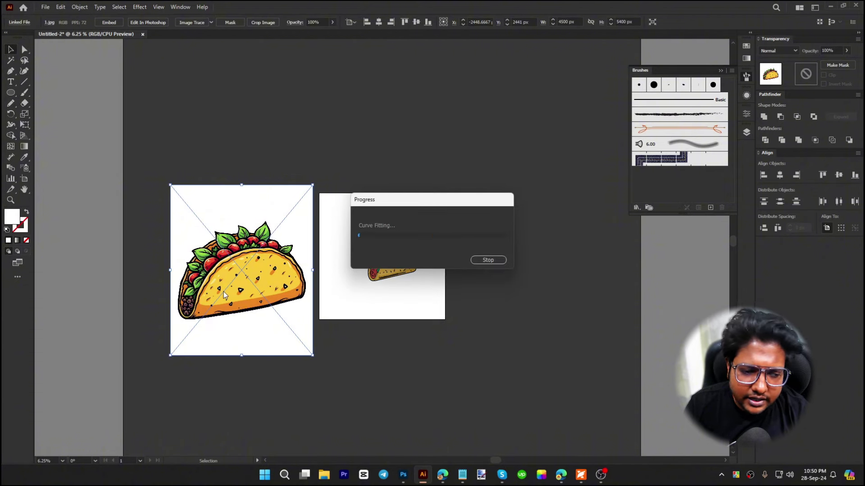
key(ctrl+equal)
key(ctrl+equal)
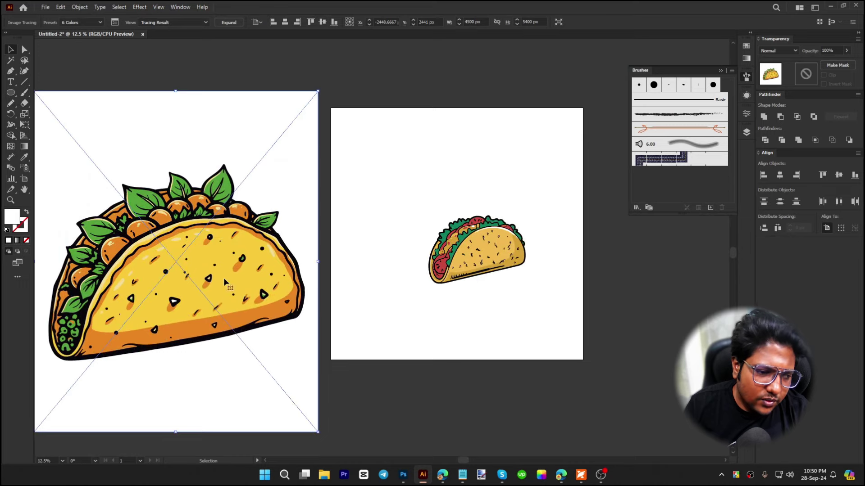
scroll(224, 282, left, 4)
click(96, 22)
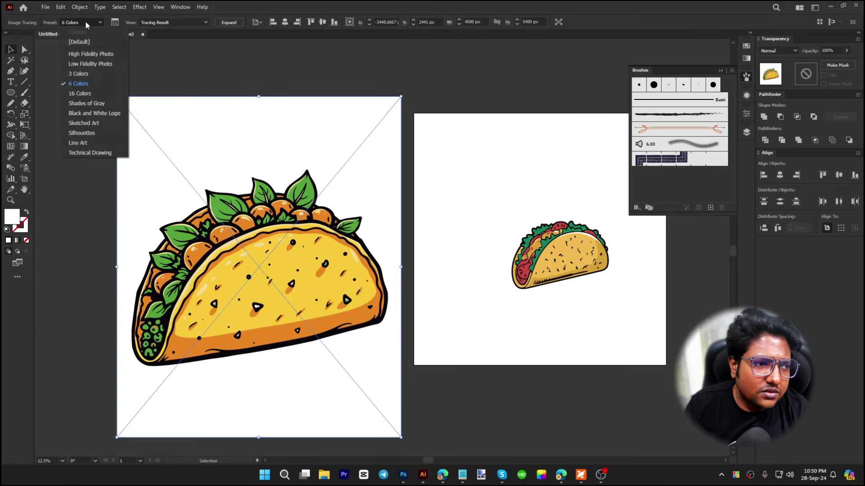
click(86, 91)
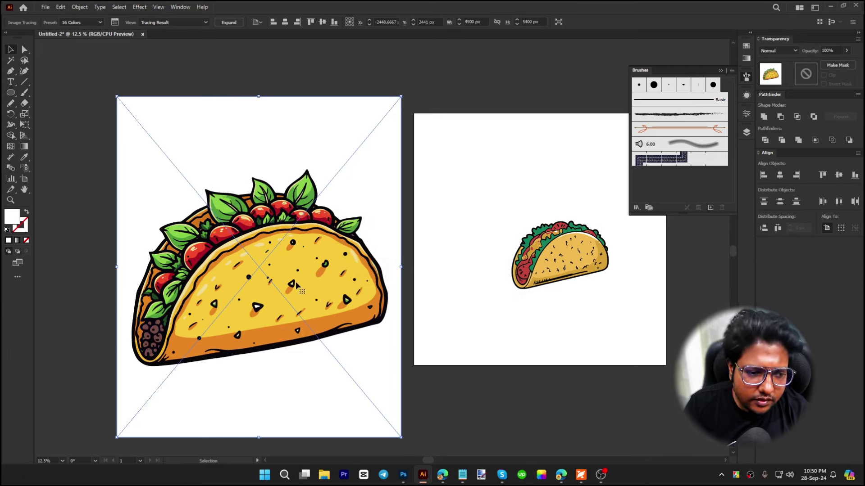
click(229, 22)
Isolate the expanded leafy taco group, delete its white background shape, and leave isolation mode
double_click(360, 194)
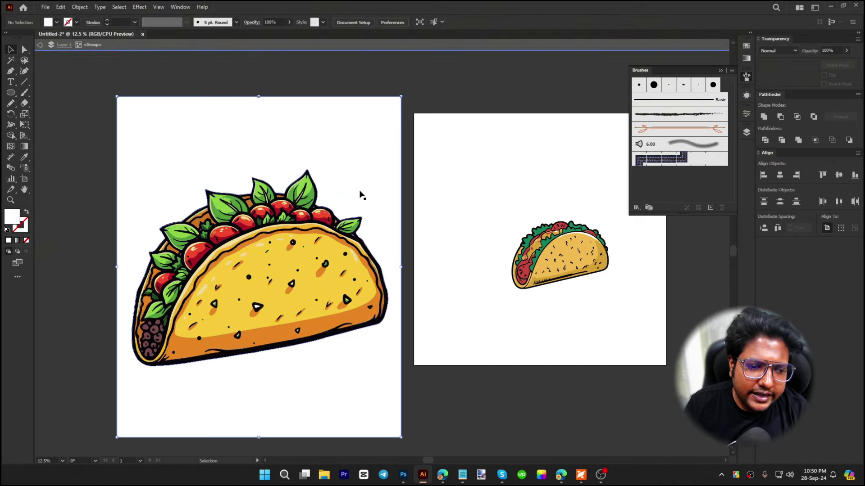
drag(360, 195, 198, 164)
key(Delete)
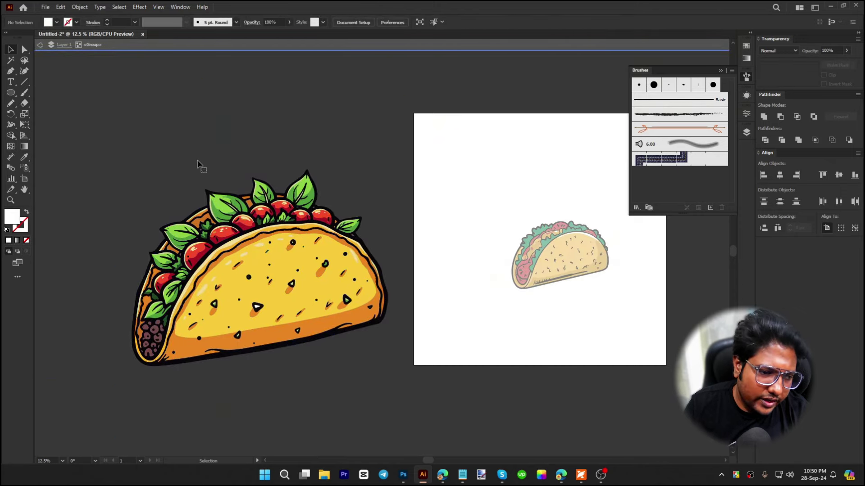
double_click(361, 369)
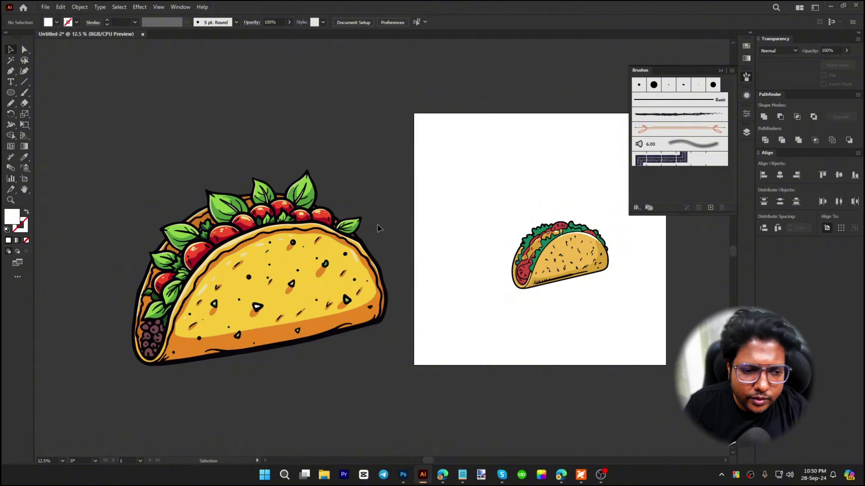
Move the lettuce taco beside the artboard, and place the leafy taco on it, scaled to about half the artboard's width
key(ctrl+minus)
drag(391, 272, 505, 245)
drag(198, 293, 368, 270)
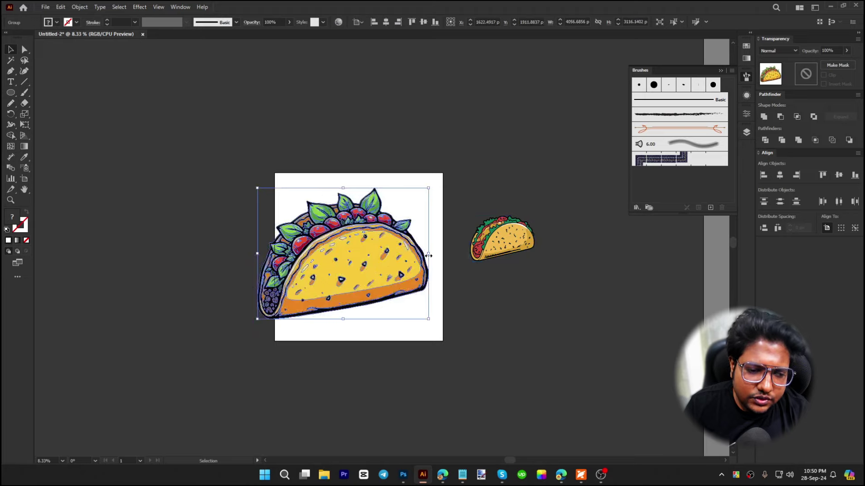
drag(428, 256, 387, 264)
click(421, 338)
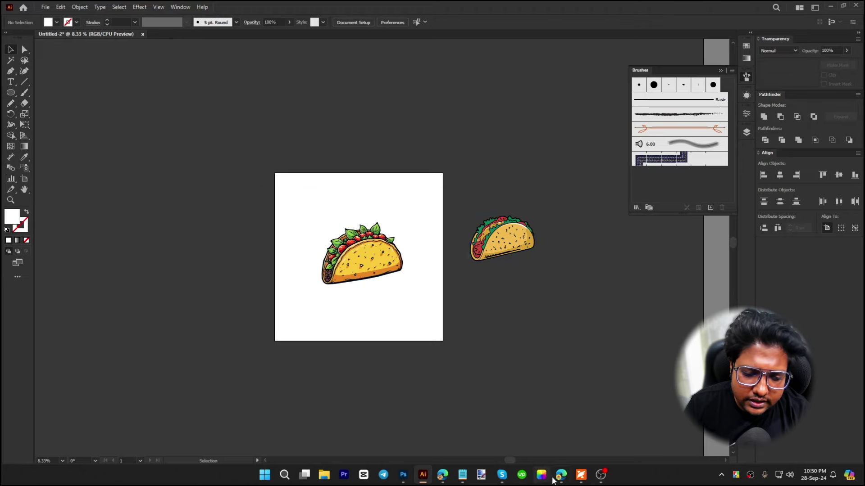
Switch to the Edge browser and view the Amazon taco shirt search results for design references
click(560, 475)
key(ctrl+a)
click(297, 7)
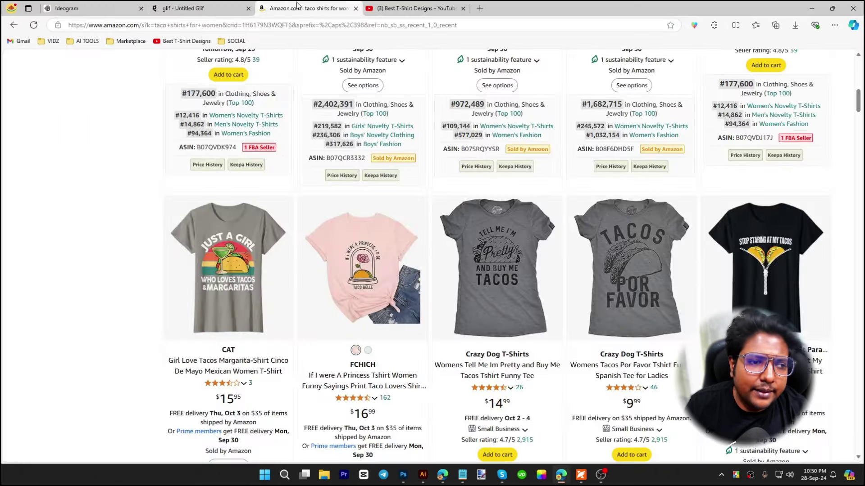
mouse_move(250, 274)
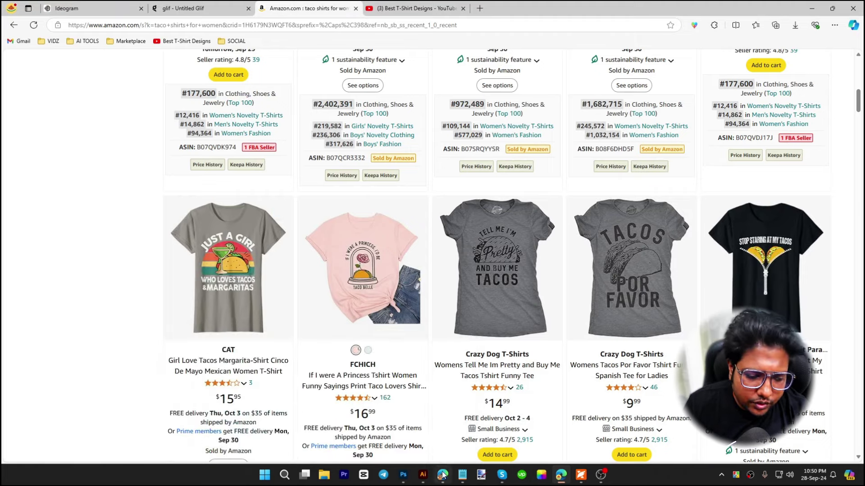
Switch to Illustrator and draw an ellipse about 2672 × 1712 px around the leafy taco, with no fill and a white stroke
key(alt+Tab)
key(ctrl+=)
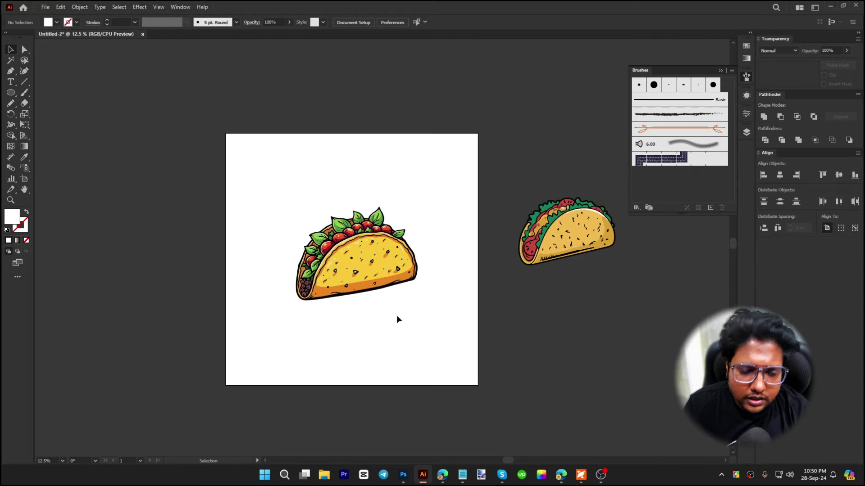
key(ctrl+=)
drag(408, 340, 409, 337)
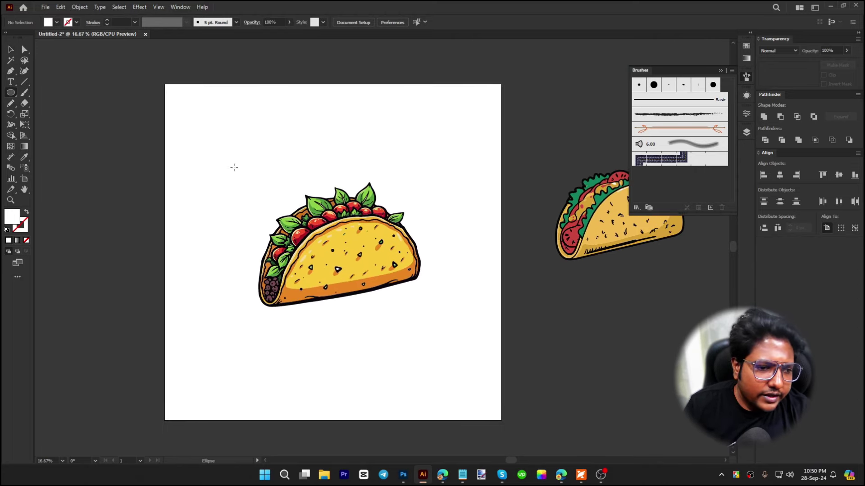
drag(222, 156, 448, 300)
key(shift+x)
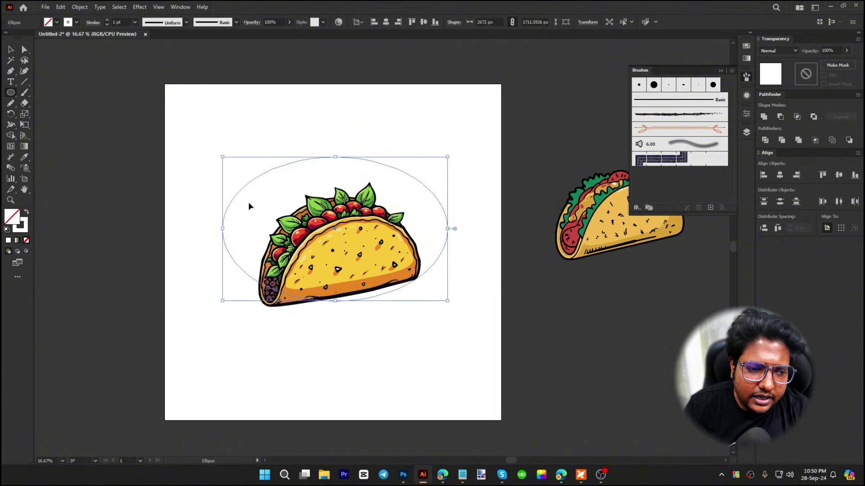
Add the text "just a girl" along the ellipse path and enlarge it to 350 pt
drag(10, 82, 52, 104)
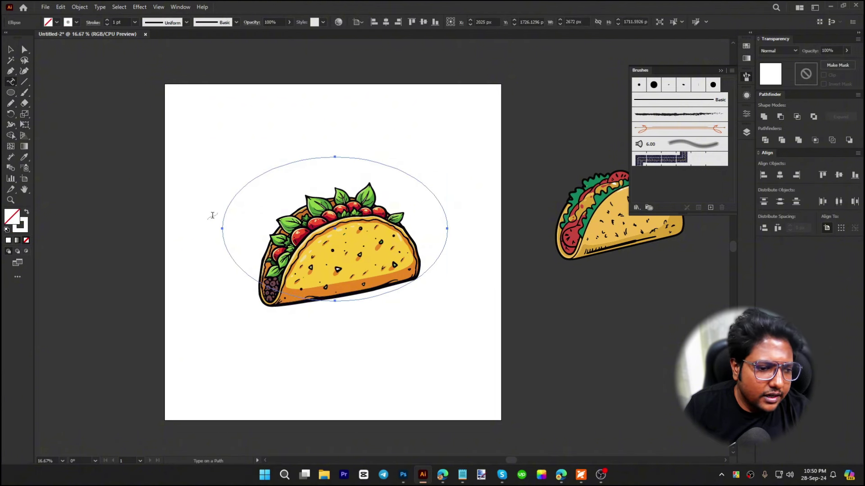
click(222, 227)
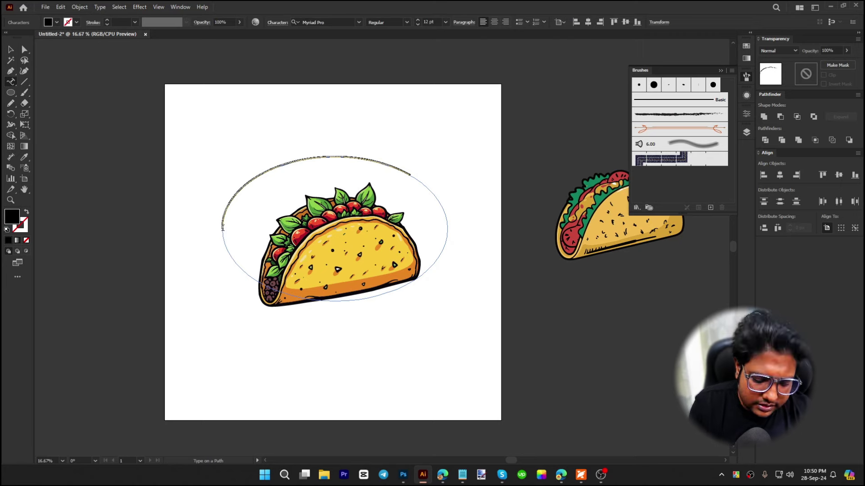
key(BackSpace)
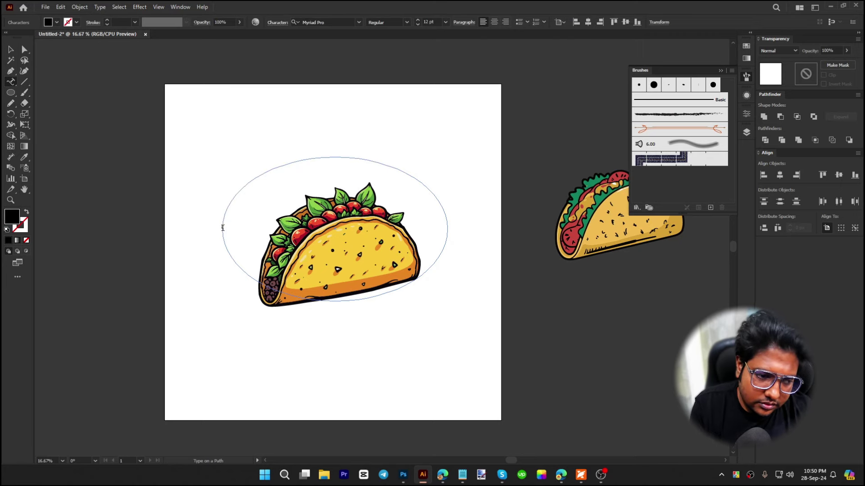
click(10, 51)
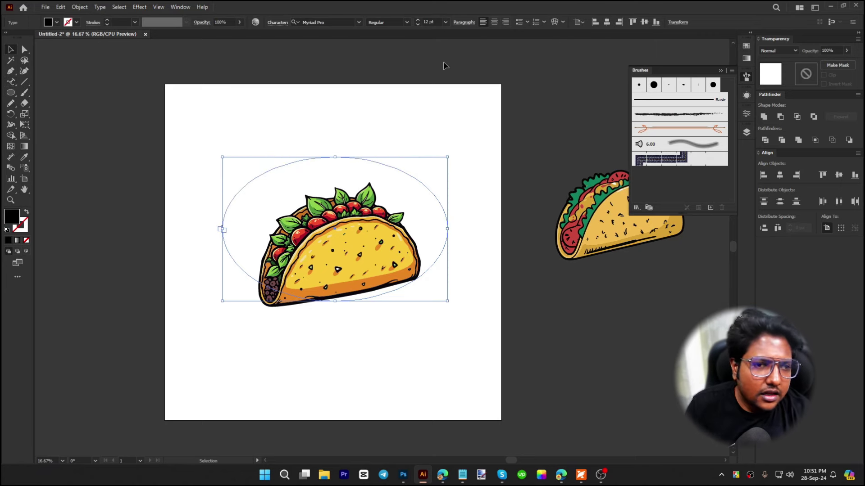
scroll(428, 21, up, 20)
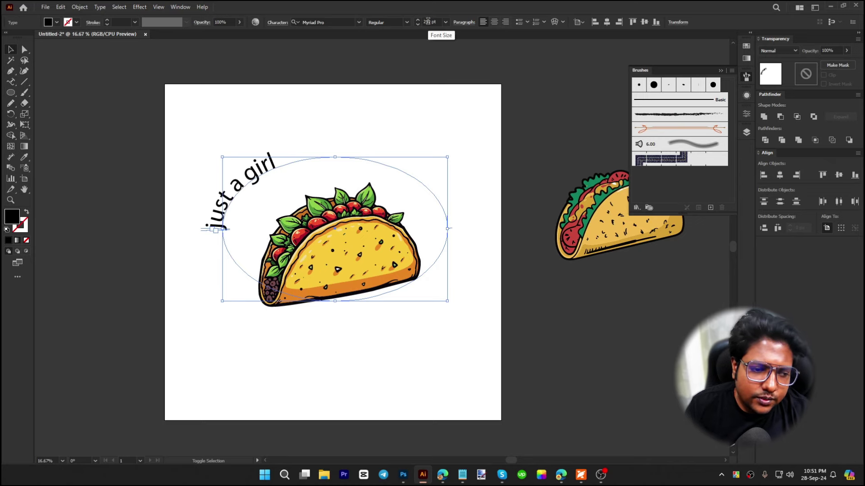
Set the curved text in Bien dans mon Slip at 360 pt and center it along the arc above the taco
click(358, 22)
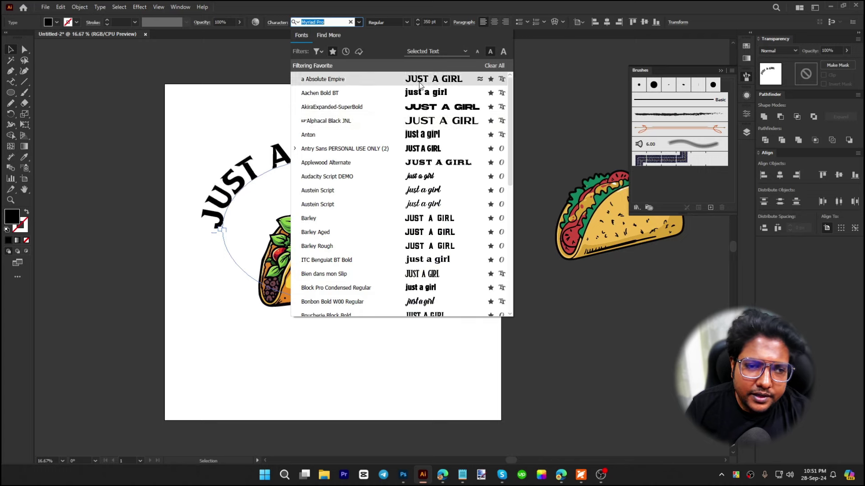
click(437, 274)
drag(226, 236, 517, 231)
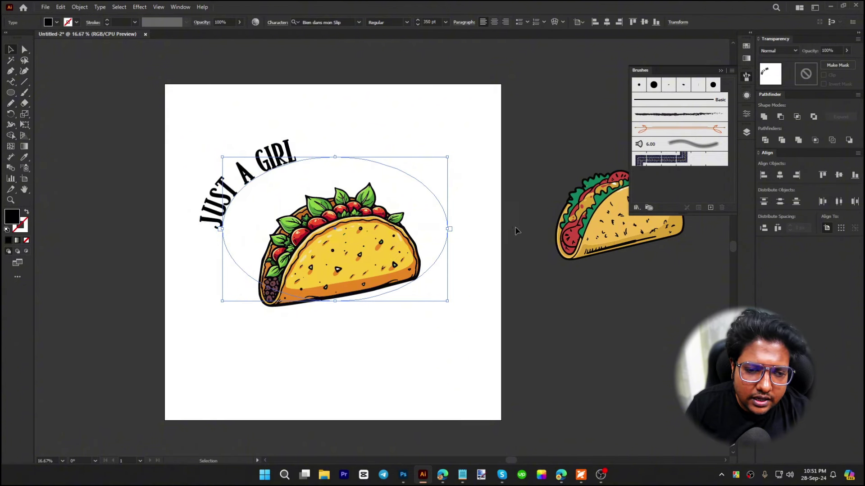
click(494, 22)
click(280, 323)
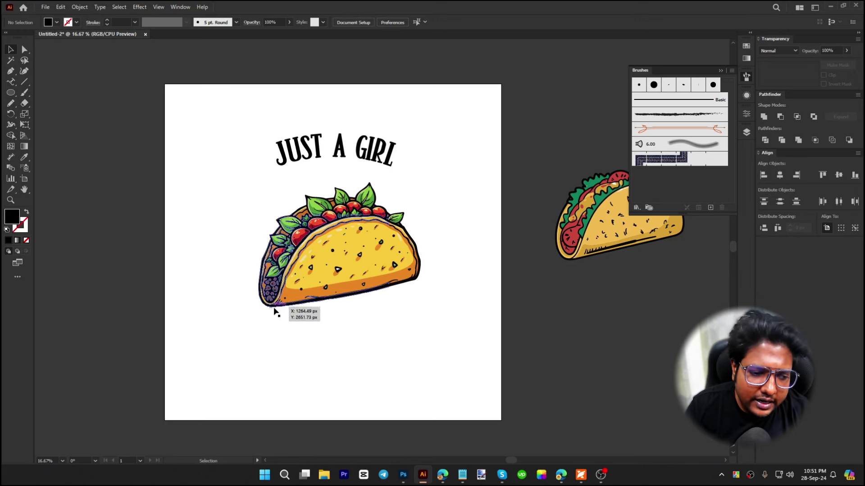
Add the text "TACOS" below the taco and scale it up to about 975 pt, nearly the taco's width
key(t)
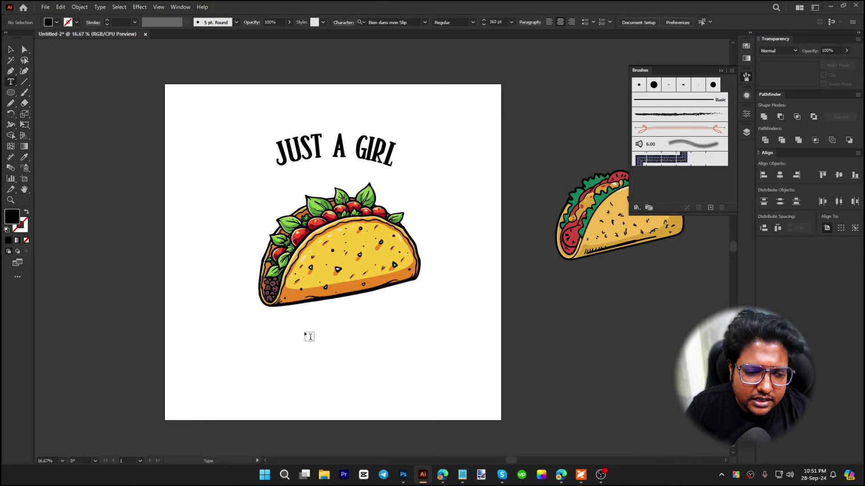
click(304, 331)
text(TACOS)
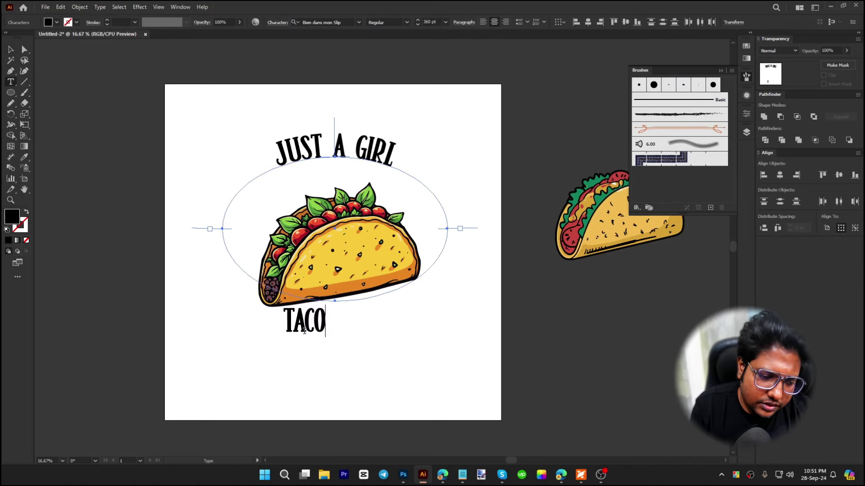
click(9, 48)
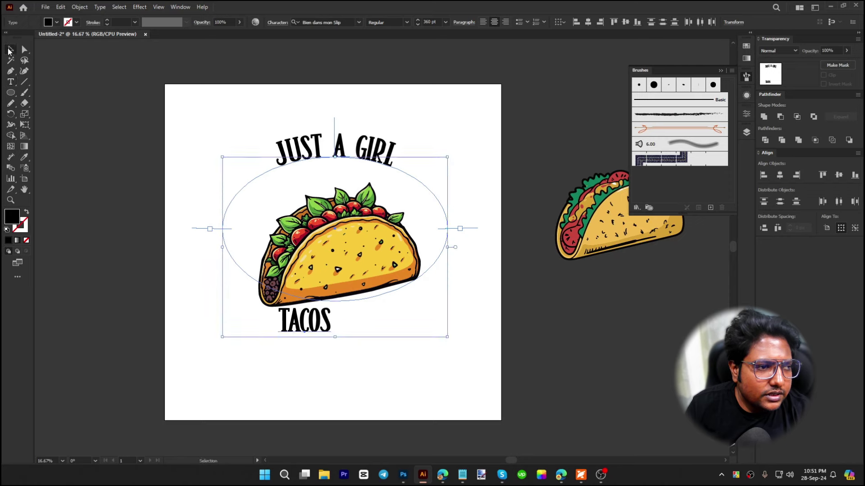
click(332, 348)
click(332, 330)
drag(331, 321, 360, 323)
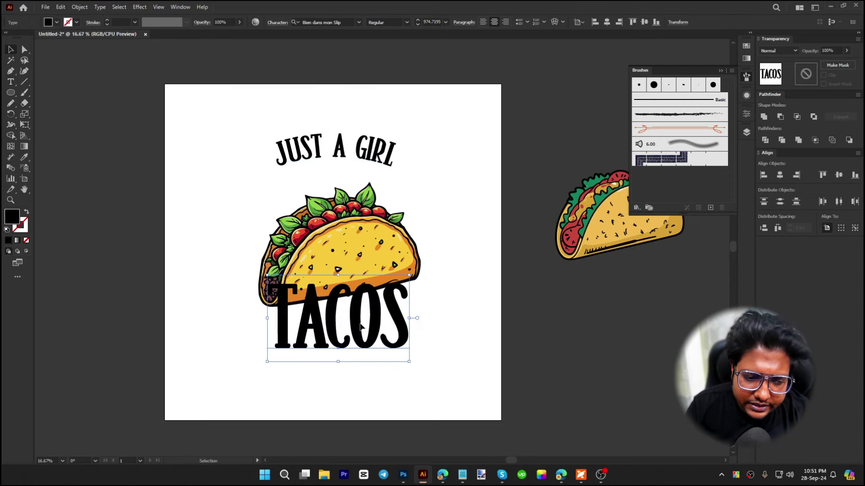
Move the TACOS text aside over the artboard's edge and shift the leafy taco down, away from the curved text
scroll(360, 326, up, 3)
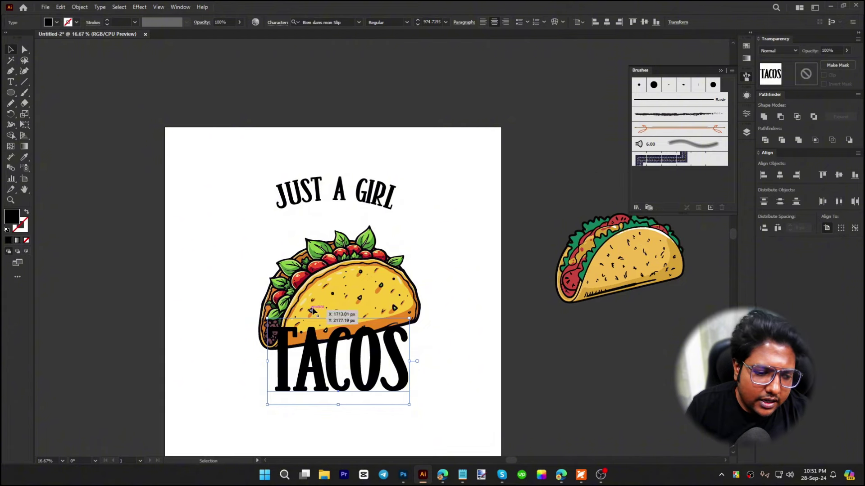
drag(378, 360, 546, 345)
drag(394, 259, 390, 297)
Extend the curved text to read "JUST A GIRL WHO LOVES"
double_click(391, 193)
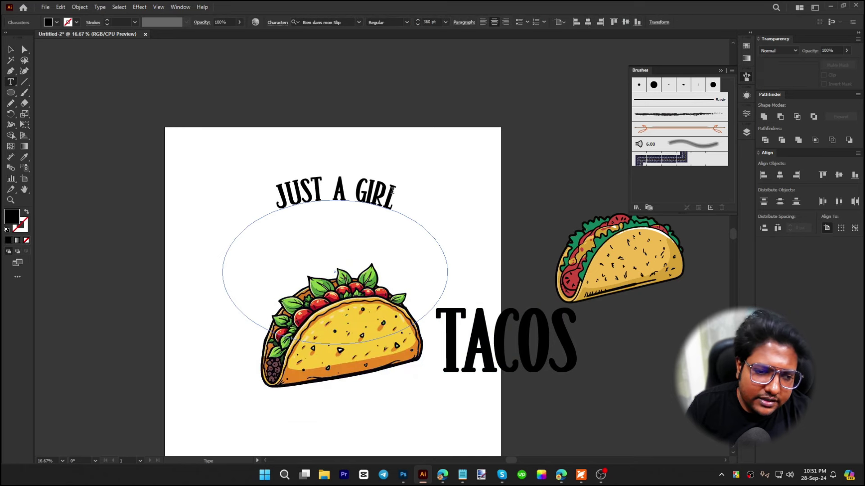
text(WH)
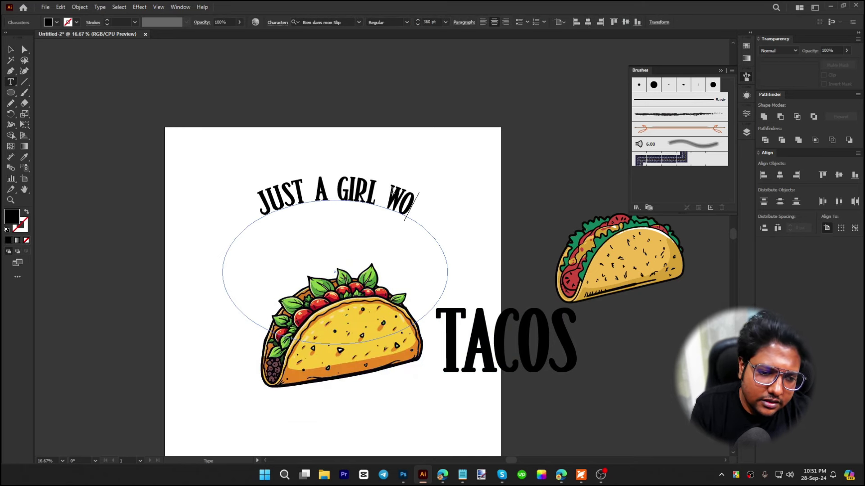
text(O LOVES)
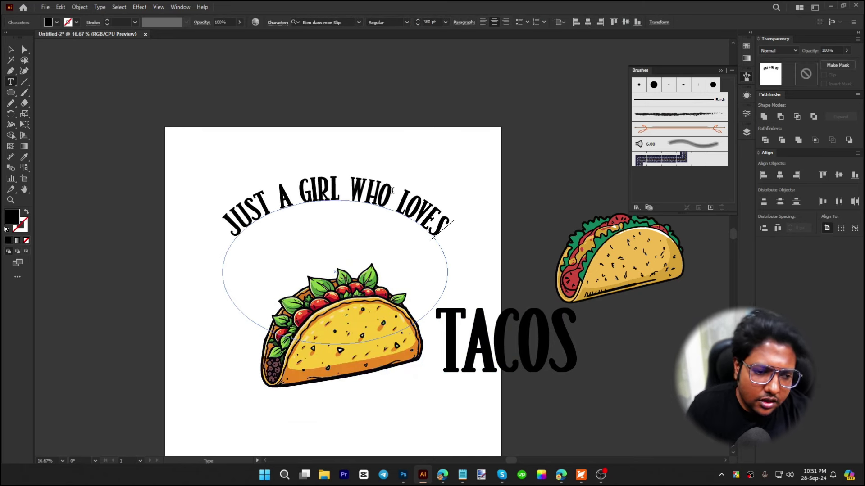
click(10, 50)
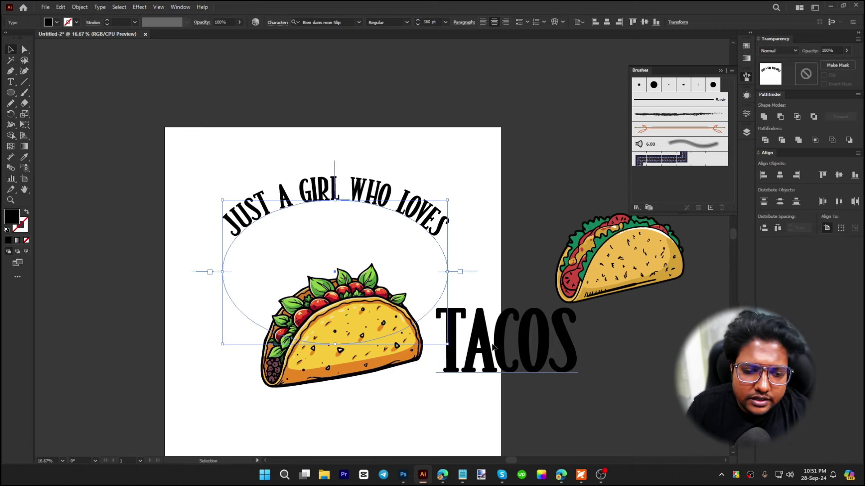
Place the TACOS text between the curved text and the taco, and change its font to the Seventies script
drag(494, 349, 327, 255)
click(359, 22)
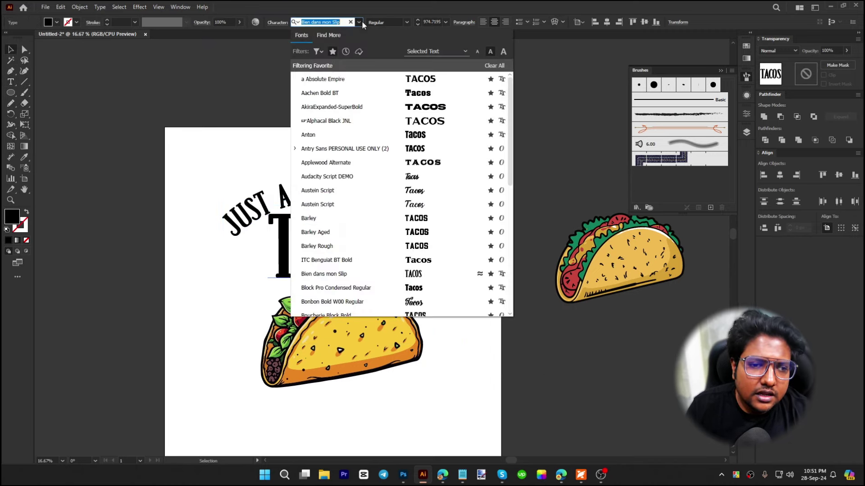
click(387, 141)
click(388, 268)
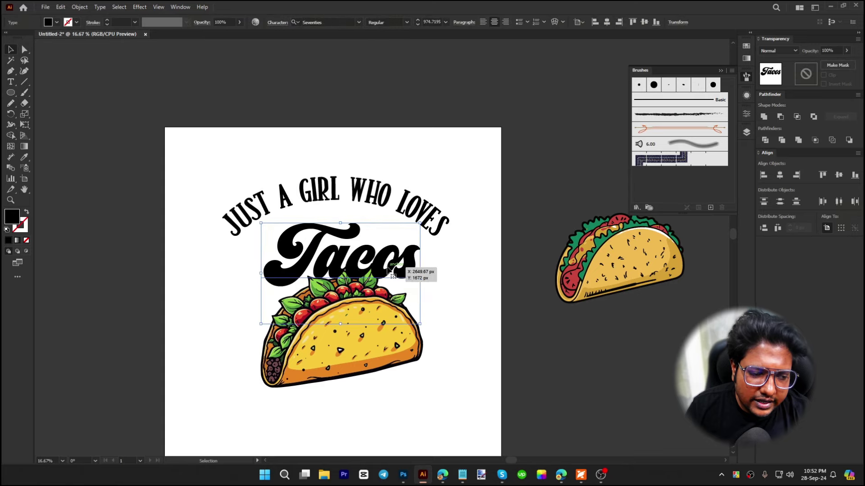
Nudge the Tacos lettering up under the arc and move the taco up until its leaves touch the lettering
scroll(387, 261, down, 3)
scroll(388, 260, up, 3)
drag(399, 266, 396, 260)
scroll(395, 260, up, 3)
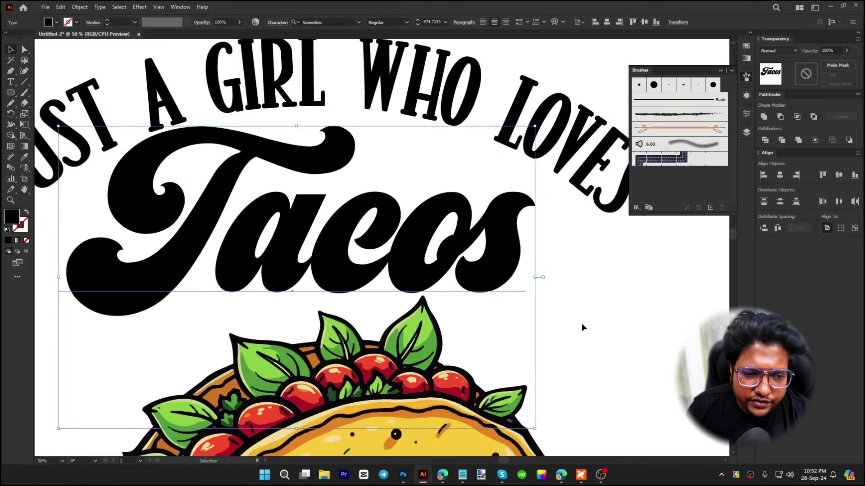
scroll(430, 283, down, 2)
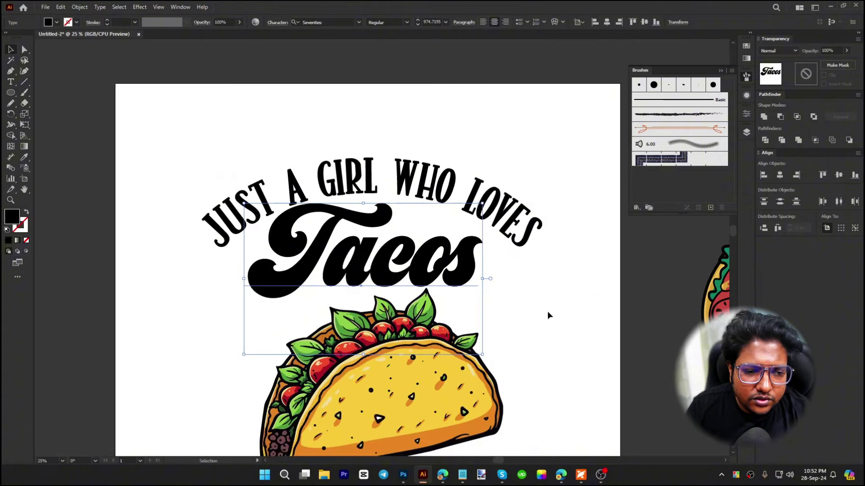
drag(483, 367, 474, 310)
Align the horizontal centers of the curved text, the Tacos lettering and the leafy taco
scroll(510, 320, down, 2)
drag(499, 393, 371, 203)
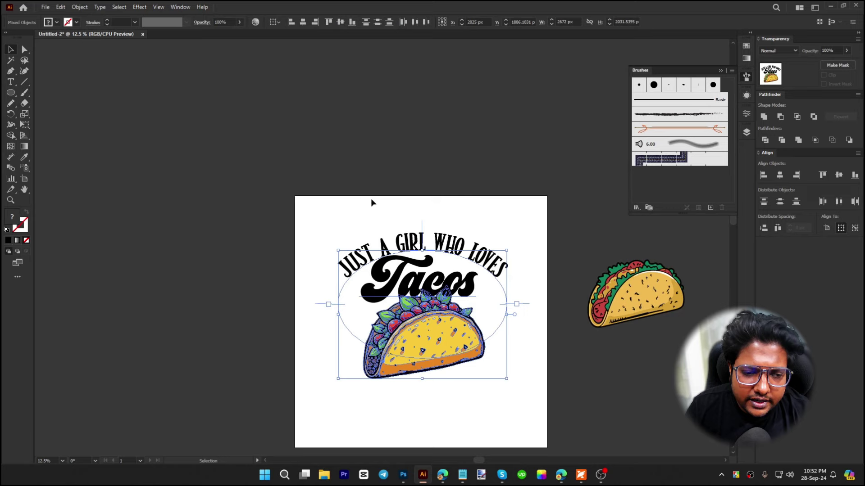
click(301, 23)
click(528, 308)
Bring the leafy taco in front of the Tacos lettering and shift it slightly down
scroll(545, 328, up, 2)
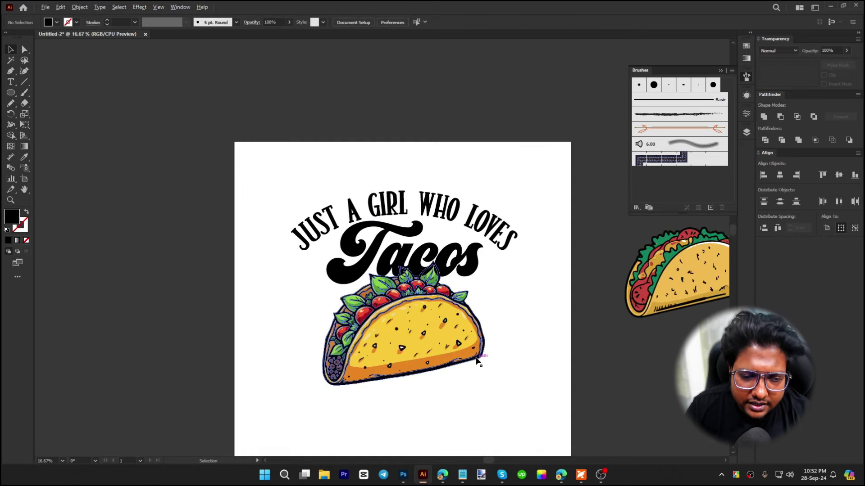
click(410, 290)
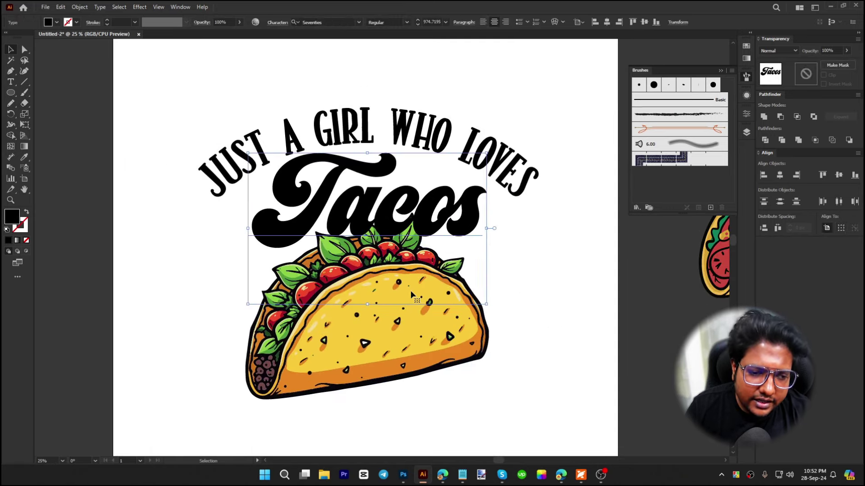
click(415, 325)
right_click(414, 325)
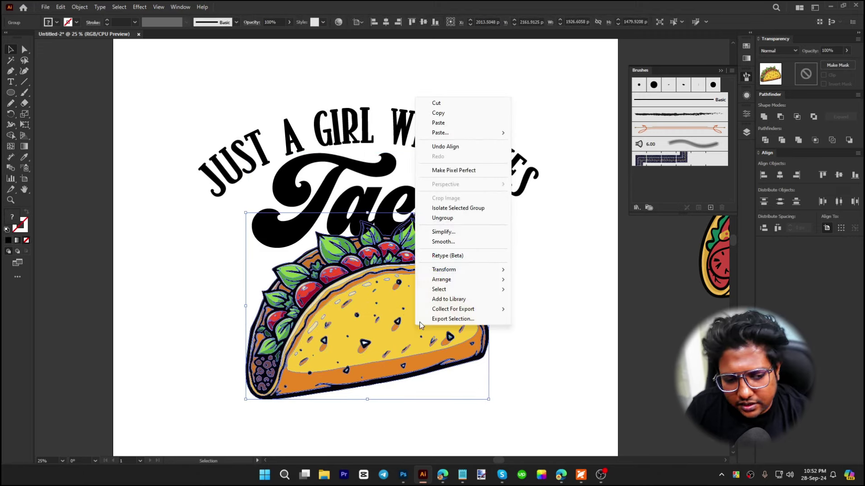
mouse_move(450, 279)
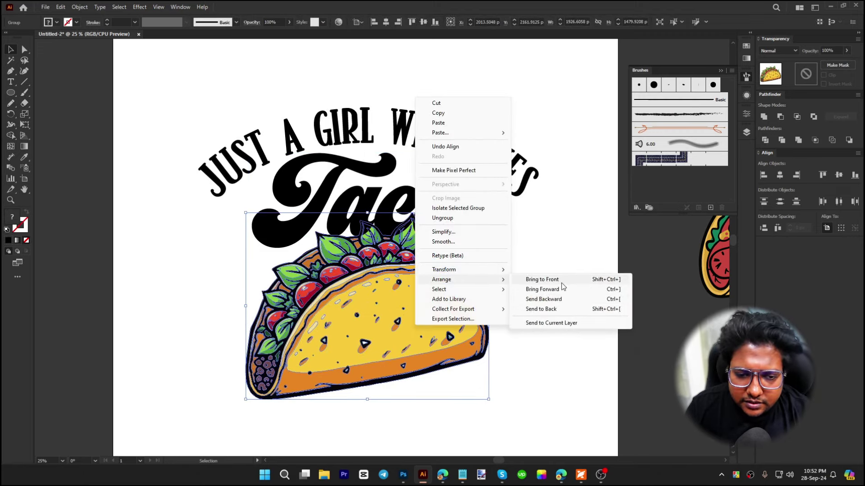
click(545, 280)
click(561, 325)
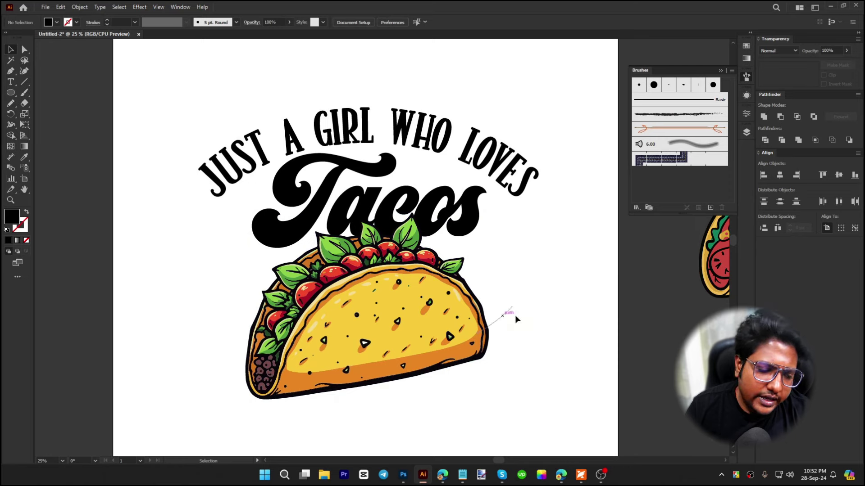
click(396, 323)
drag(396, 324, 395, 333)
Recolor the curved text with the taco shell's yellow and the Tacos lettering with the tomatoes' red, using the Eyedropper
click(430, 147)
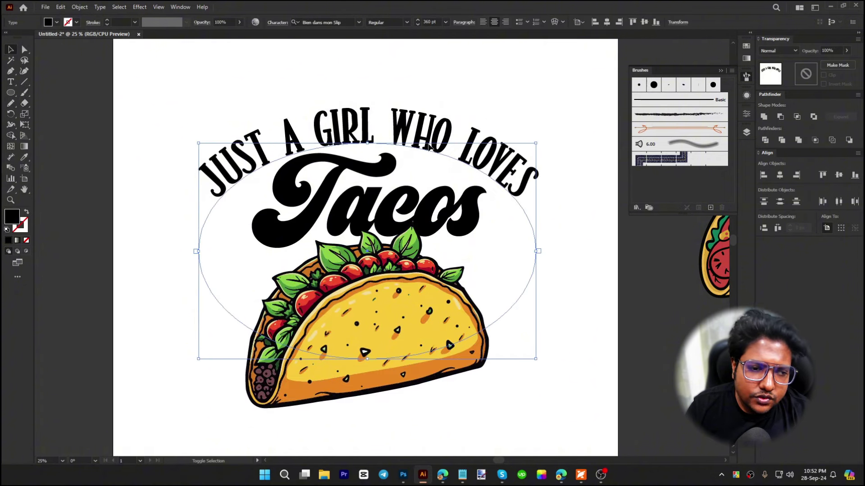
key(i)
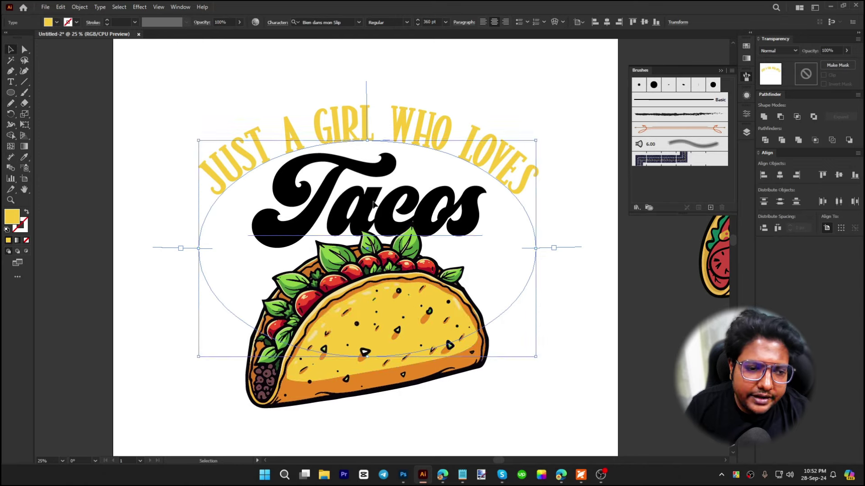
ctrl+click(327, 284)
click(314, 296)
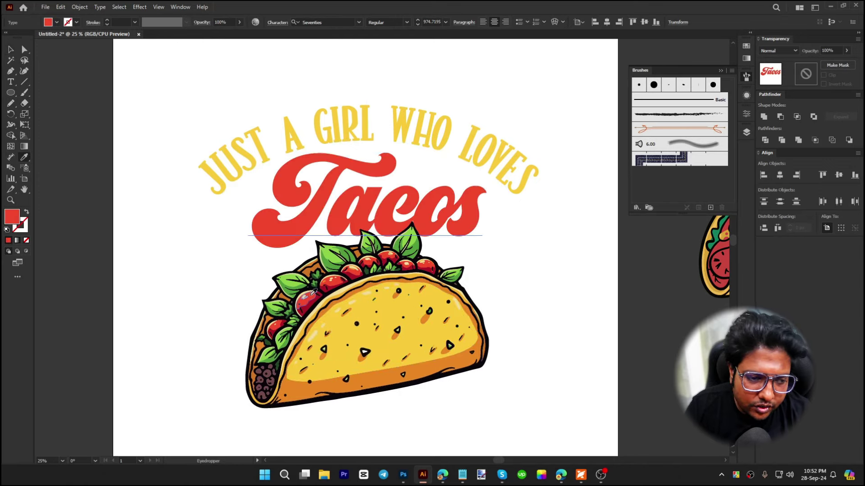
key(v)
click(560, 289)
Select the curved text and the Tacos lettering together and convert both to outlines
scroll(425, 226, down, 1)
click(432, 166)
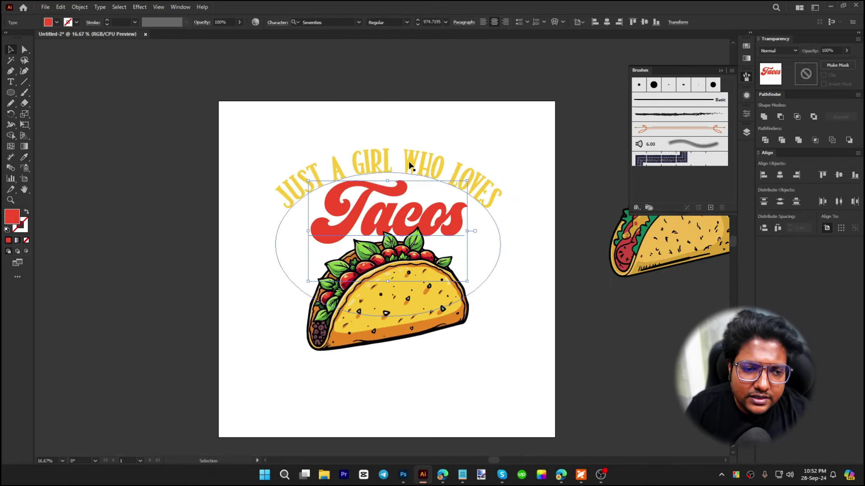
right_click(410, 163)
click(452, 283)
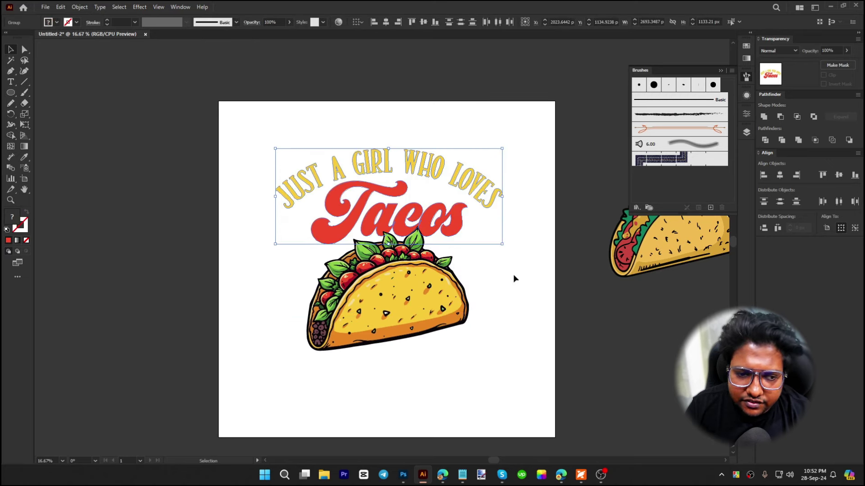
Align the horizontal centers of the outlined texts and the leafy taco, and shift the taco slightly left
drag(468, 391, 314, 116)
key(ctrl+g)
click(384, 22)
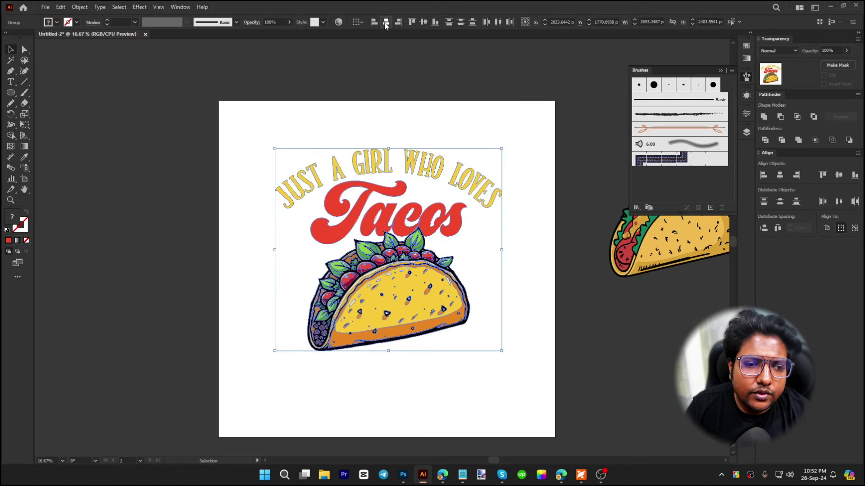
click(476, 245)
scroll(431, 240, up, 1)
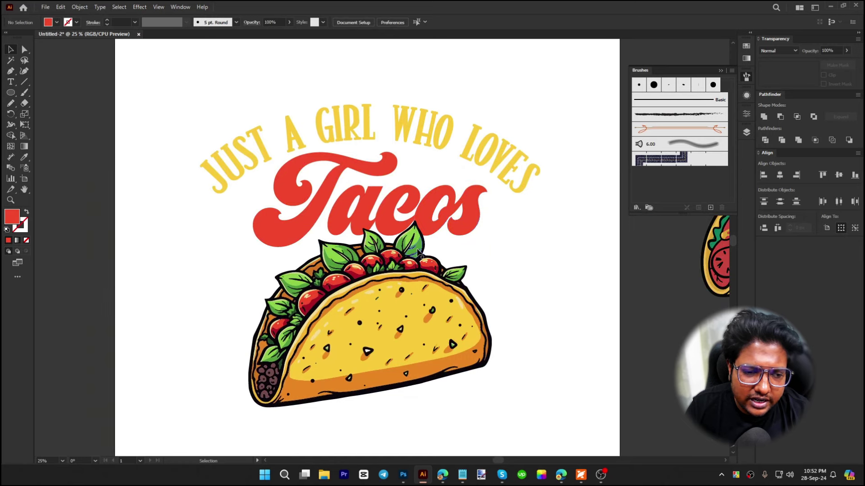
click(419, 251)
drag(419, 251, 419, 251)
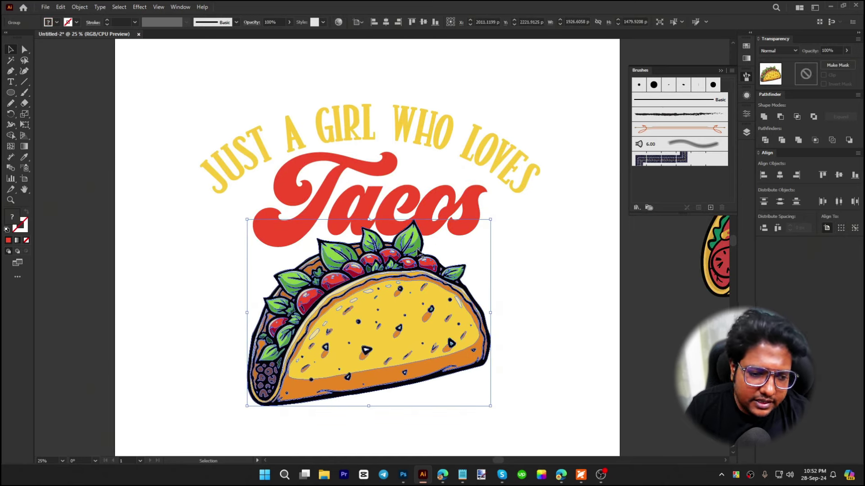
click(529, 272)
Create a merged green outline behind the Tacos lettering by offsetting its path 30 px with round joins
click(463, 229)
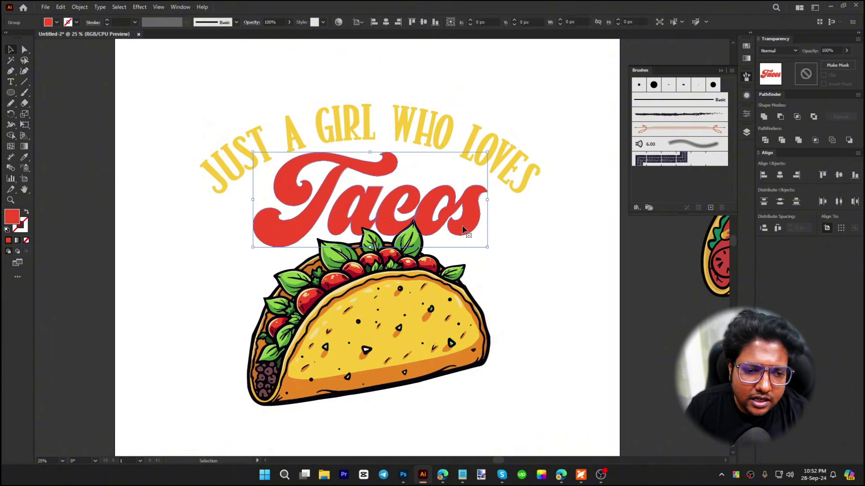
scroll(463, 229, up, 3)
key(ctrl+alt+o)
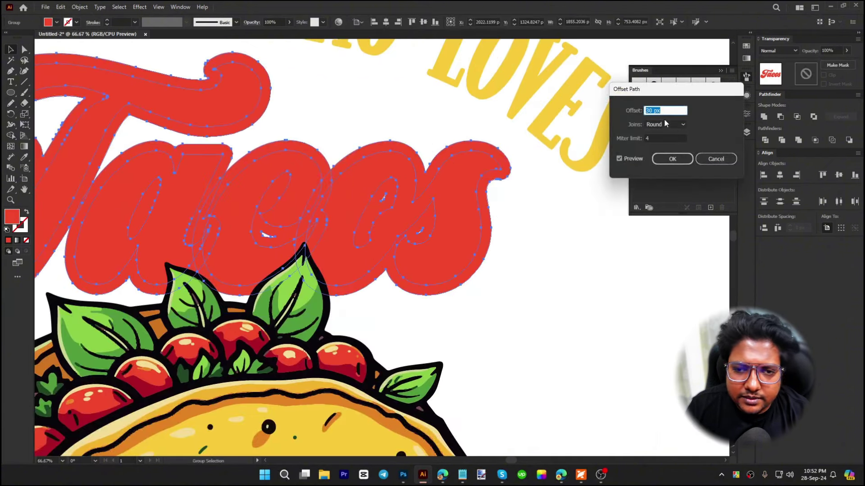
click(669, 160)
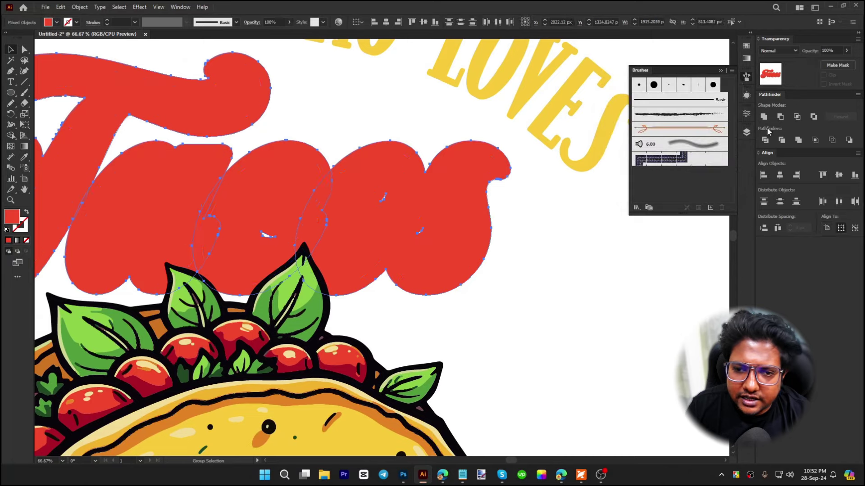
key(v)
key(a)
key(Delete)
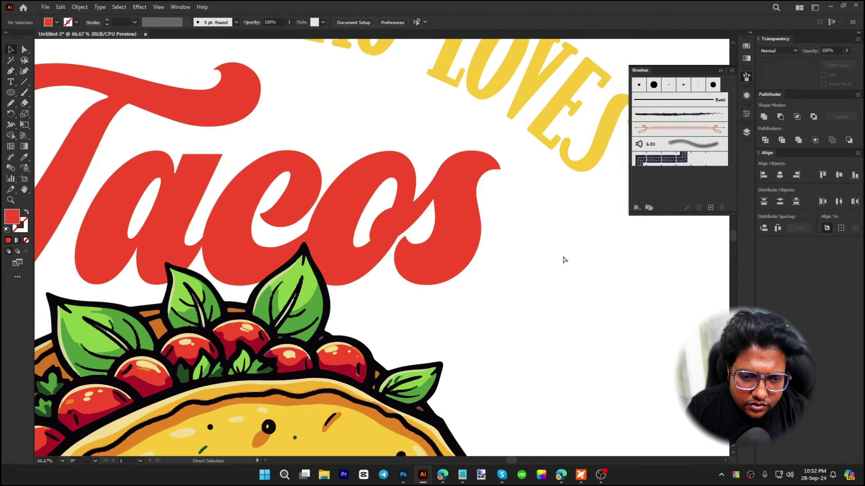
key(ctrl+z)
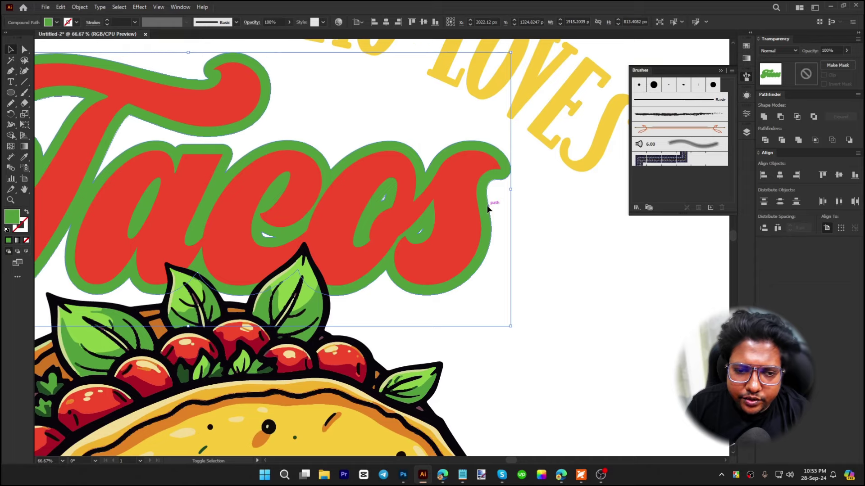
Shift the green outline shape 30 px right and 30 px down behind the Tacos lettering
key(shift+Right)
key(shift+Right)
key(shift+Right)
key(shift+Down)
key(shift+Down)
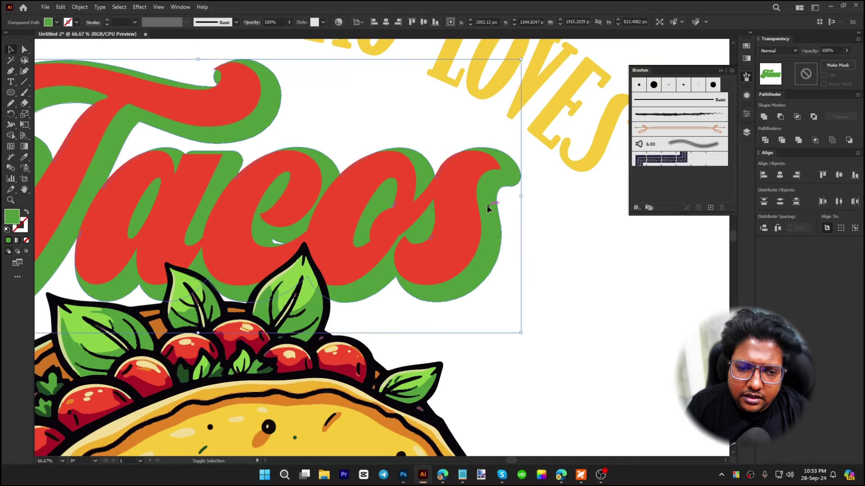
key(shift+Down)
click(561, 248)
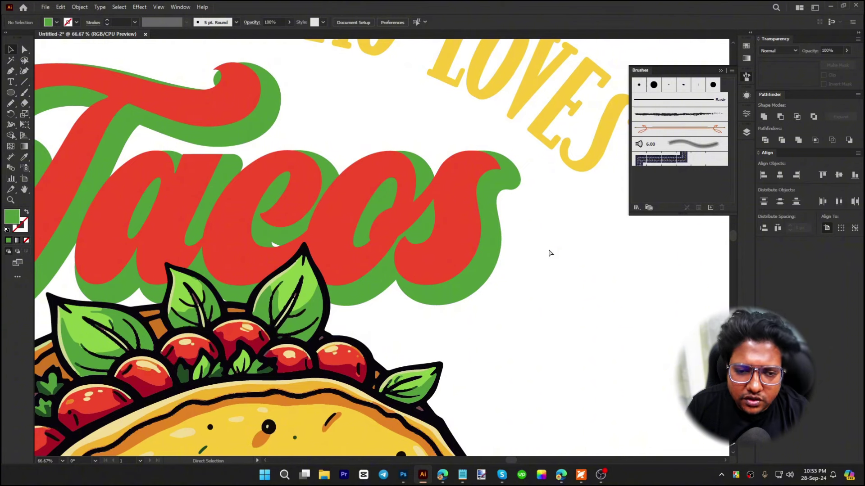
Subtract the unshifted red offset shape from the shifted green one with Minus Front, as a compound shape
key(ctrl+z)
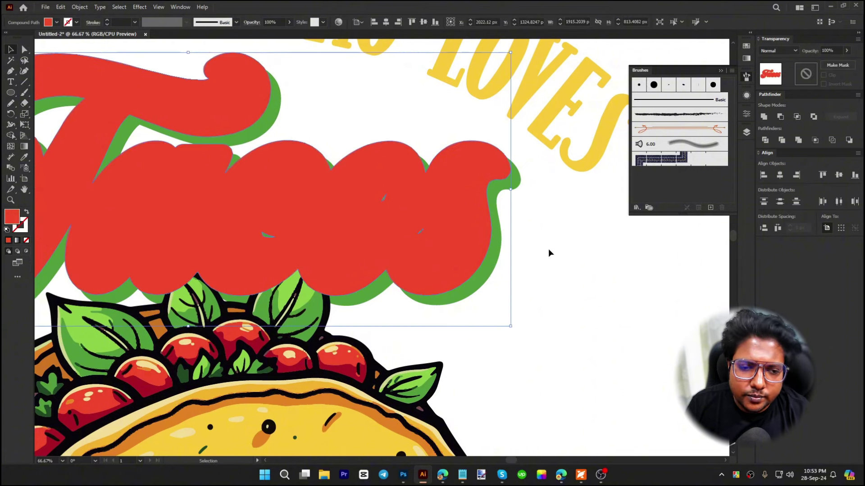
shift+click(500, 232)
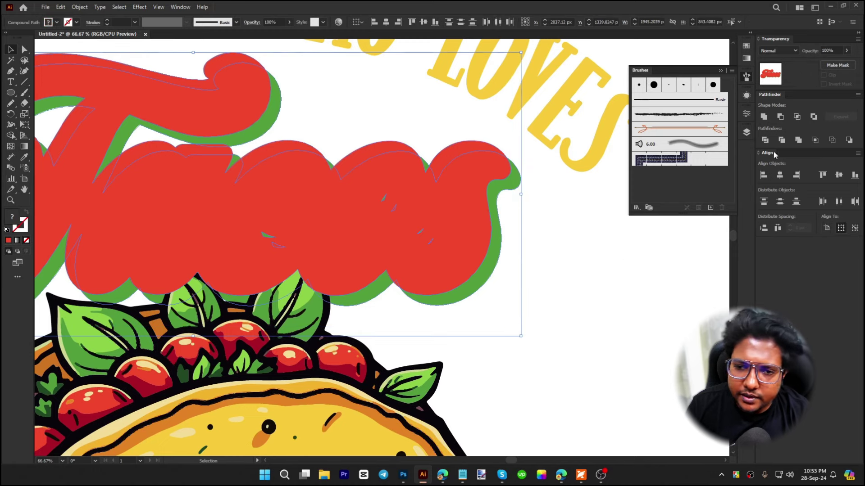
alt+click(780, 118)
scroll(491, 257, down, 3)
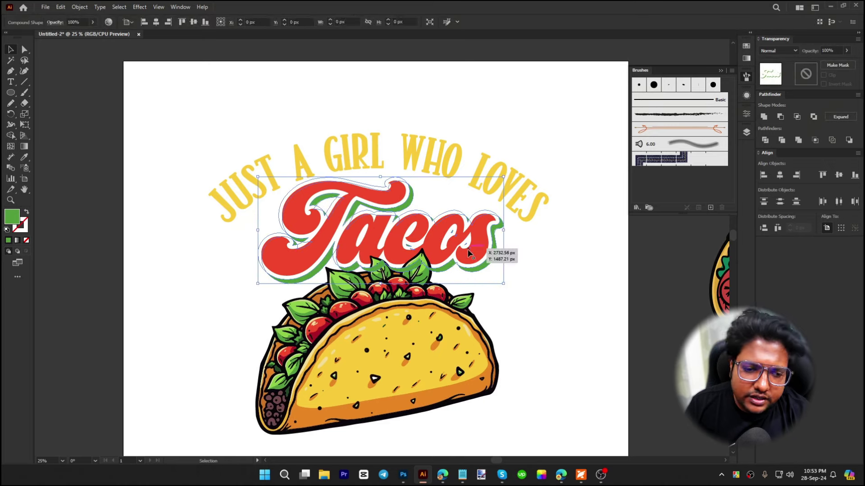
Move the green shadow shape away from the Tacos lettering to inspect it, and undo the move
key(a)
click(592, 301)
drag(500, 256, 580, 329)
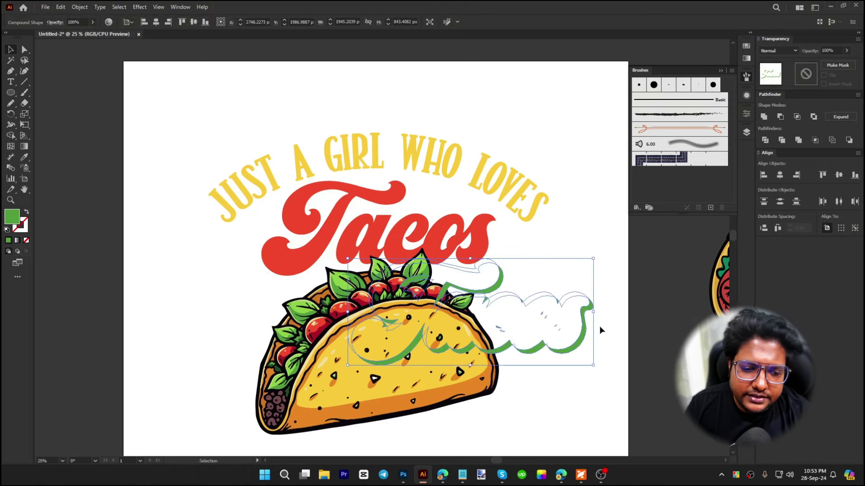
key(ctrl+z)
key(ctrl+shift+a)
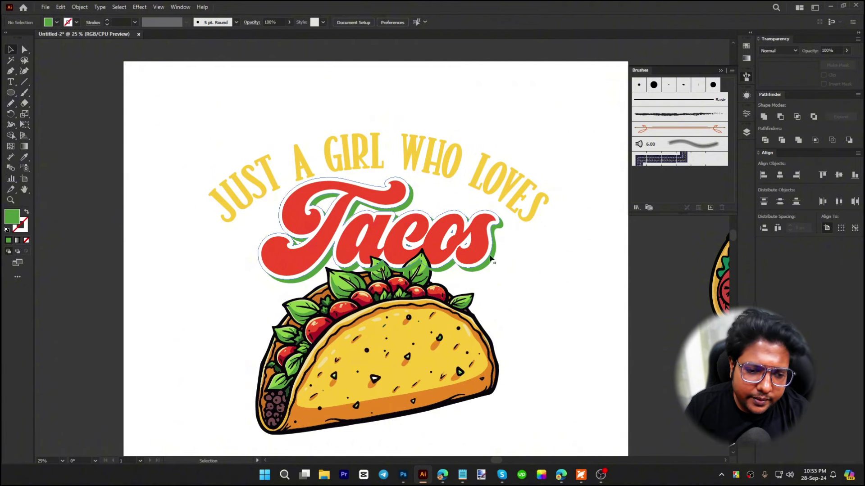
Select the whole design and expand it with Expand Appearance, turning the green shadow's compound shape into plain paths
click(473, 245)
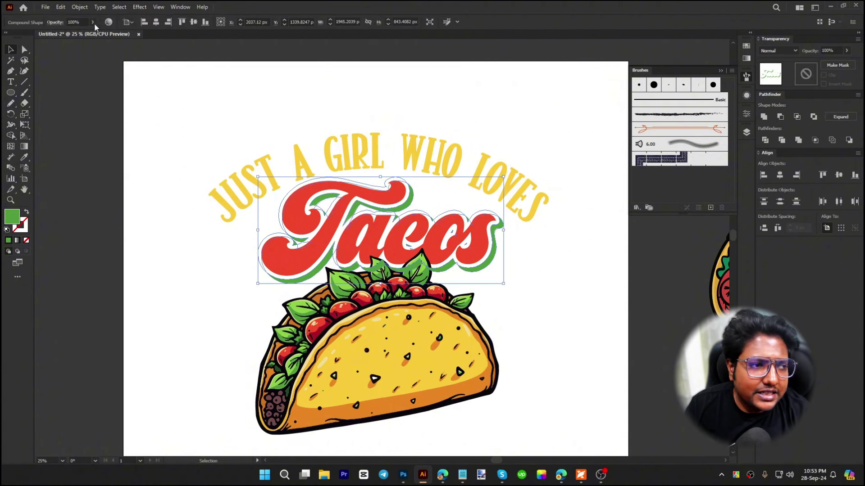
drag(181, 113, 541, 408)
click(81, 8)
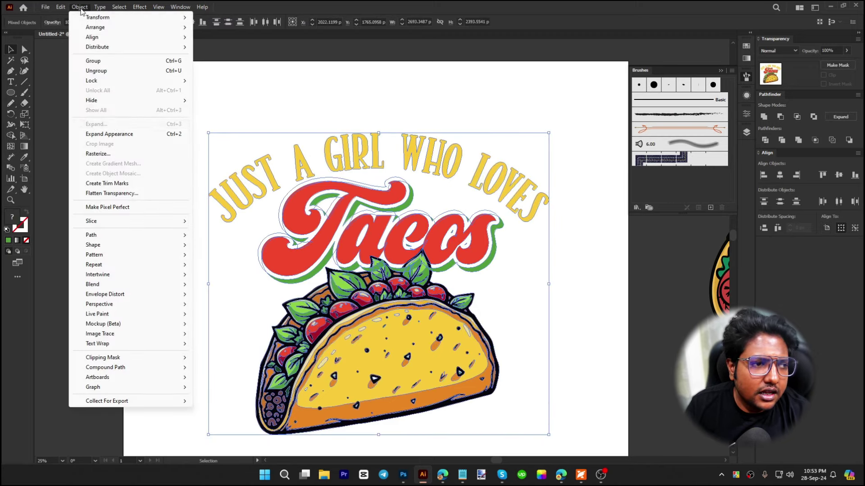
click(120, 133)
drag(122, 97, 548, 408)
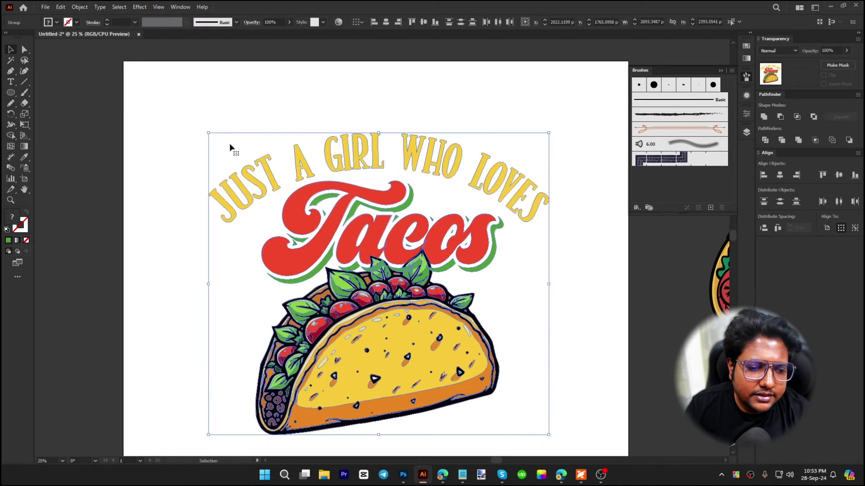
click(79, 7)
click(112, 123)
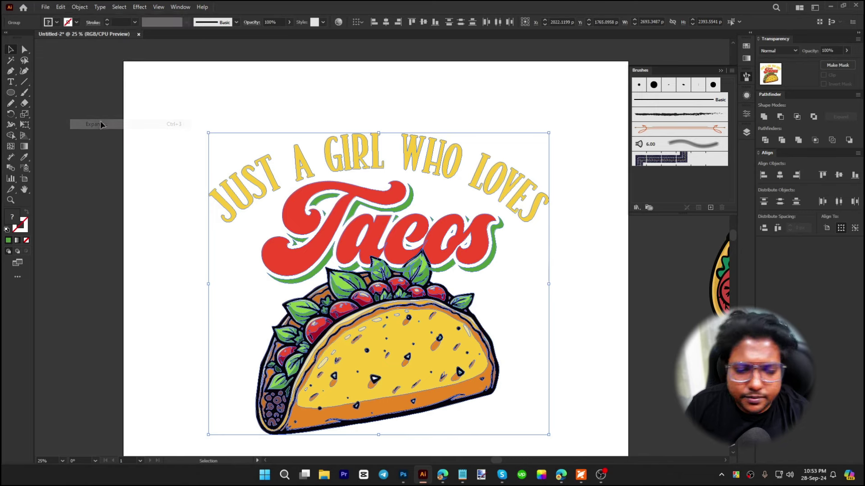
click(512, 296)
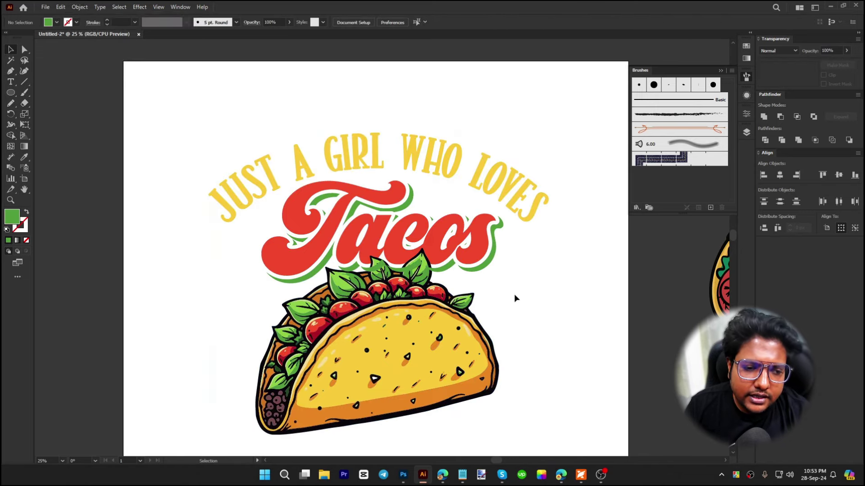
scroll(509, 269, down, 1)
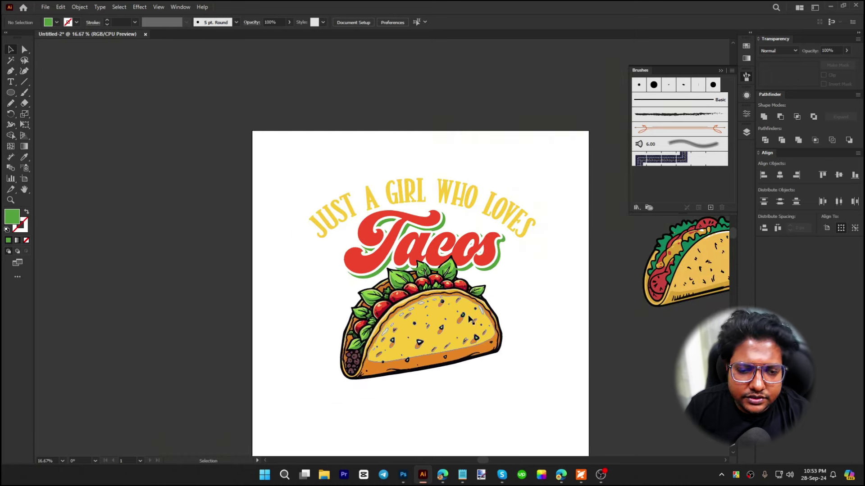
click(468, 319)
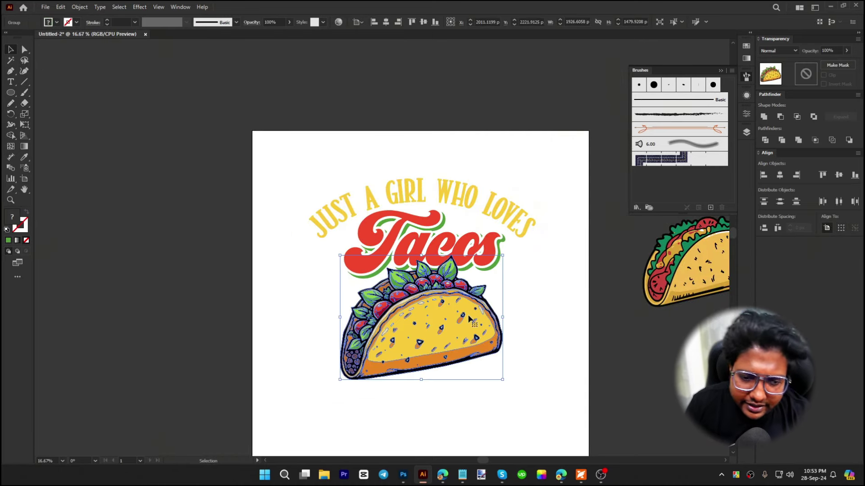
click(550, 315)
scroll(522, 343, up, 1)
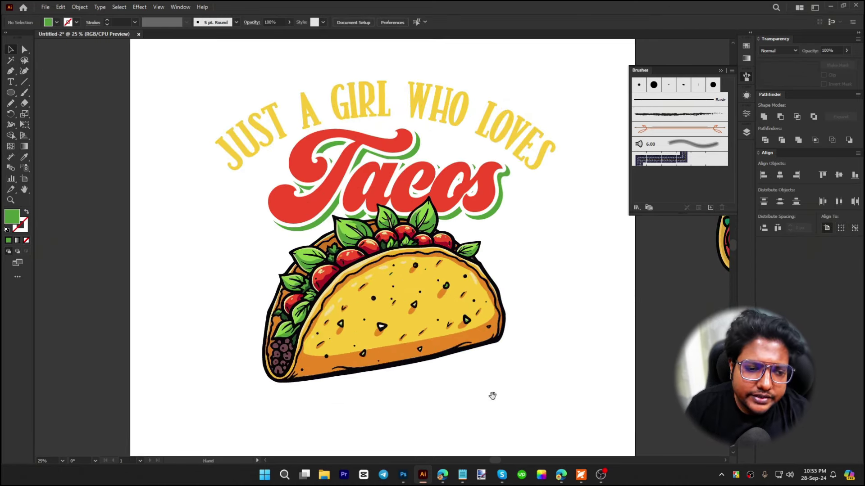
drag(477, 399, 467, 396)
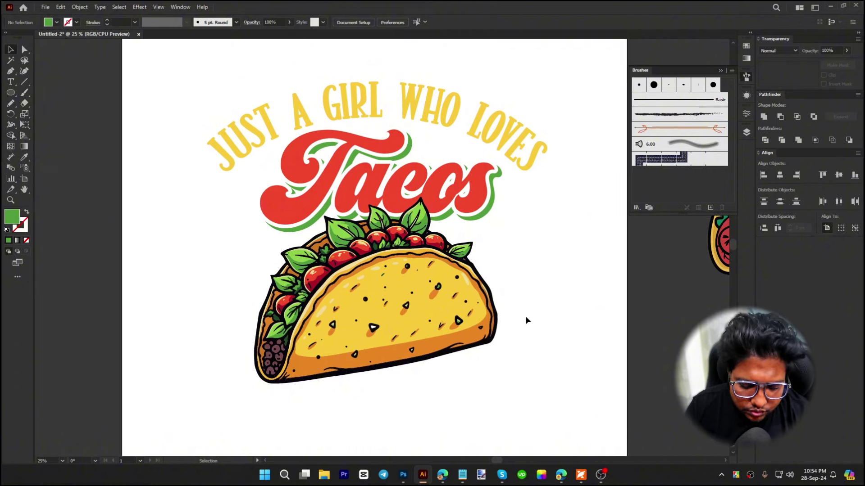
Draw a background rectangle of about 3221 × 3035 px behind the design and fill it with the taco outline's black using the Eyedropper
key(m)
scroll(392, 193, down, 1)
mouse_move(251, 112)
mouse_down()
mouse_move(396, 276)
mouse_move(522, 367)
mouse_up()
key(ctrl+shift+bracketleft)
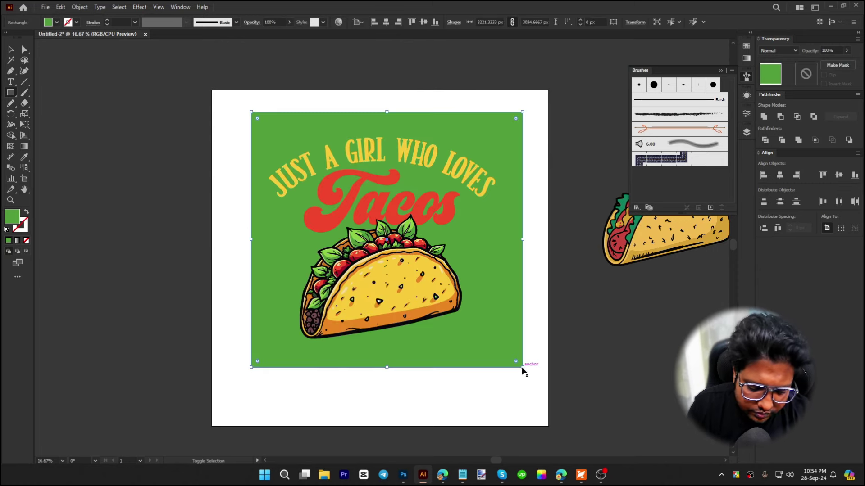
key(i)
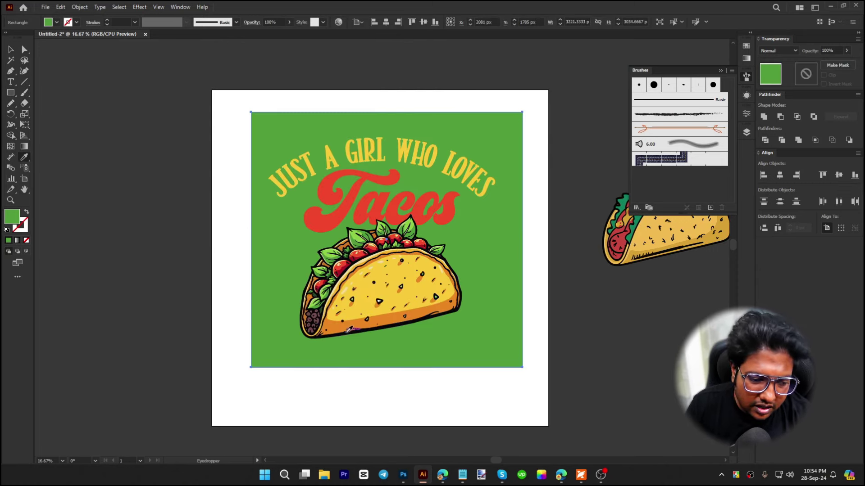
click(347, 332)
key(v)
click(528, 309)
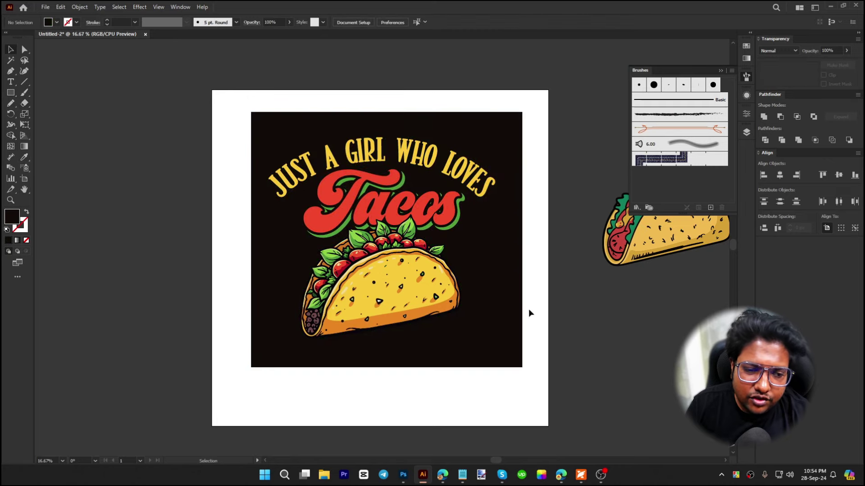
Replace the leafy taco with the lettuce taco below the lettering, scaled to about 1823 × 1282 px and brought to the front
drag(417, 305, 171, 304)
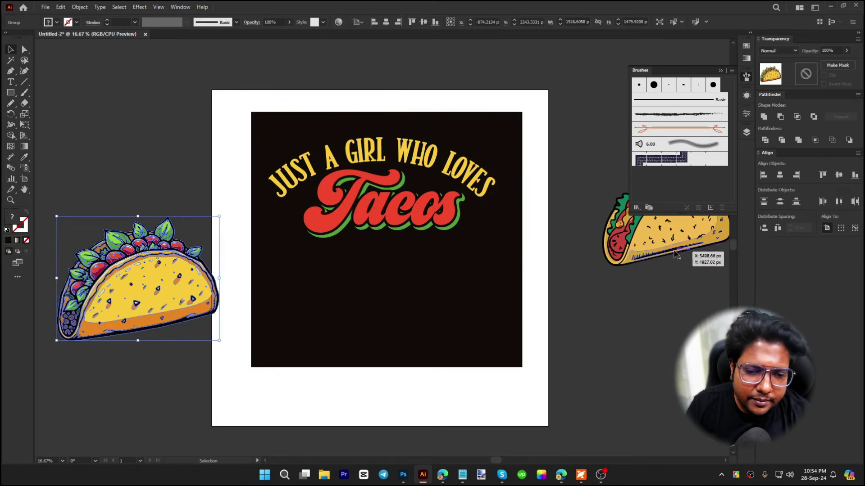
click(663, 243)
drag(663, 243, 386, 330)
right_click(387, 298)
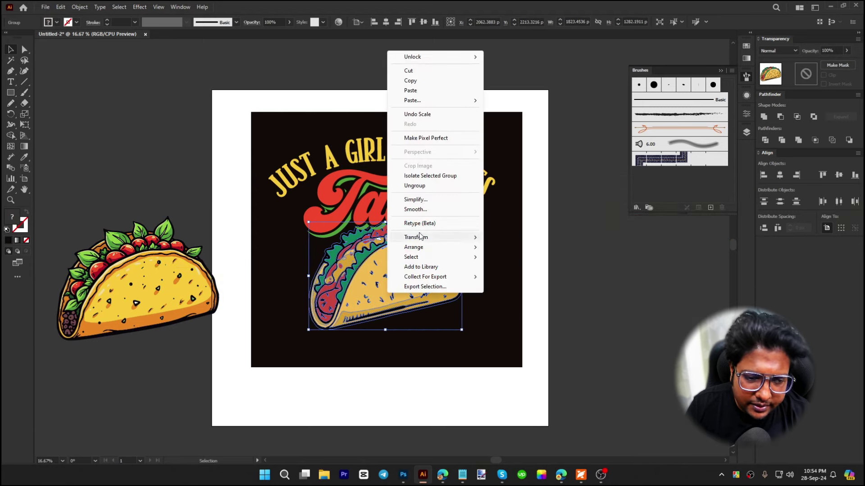
mouse_move(455, 247)
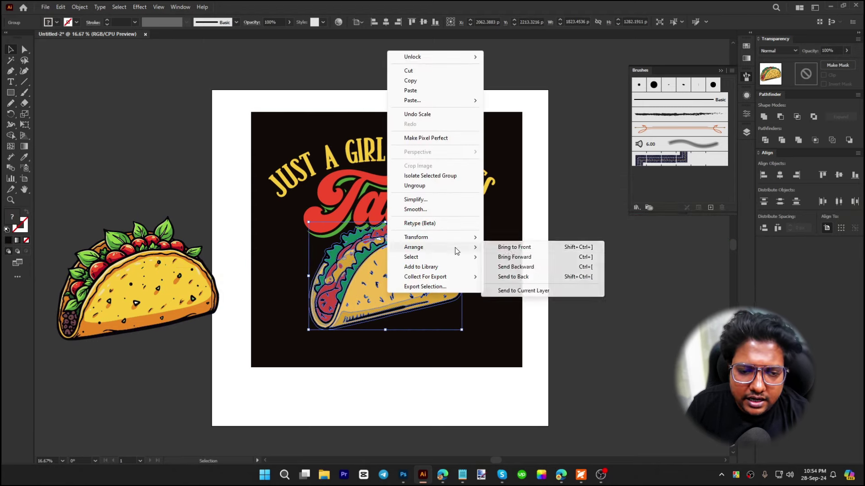
click(513, 250)
Try to align the horizontal centers of the curved text, the Tacos lettering, its green shadow and the lettuce taco
click(492, 343)
drag(492, 344, 299, 99)
click(387, 22)
click(534, 255)
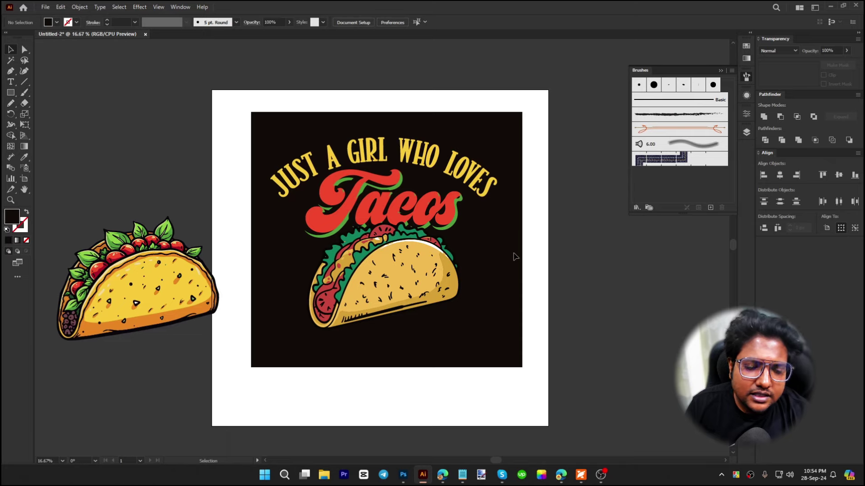
scroll(431, 203, up, 2)
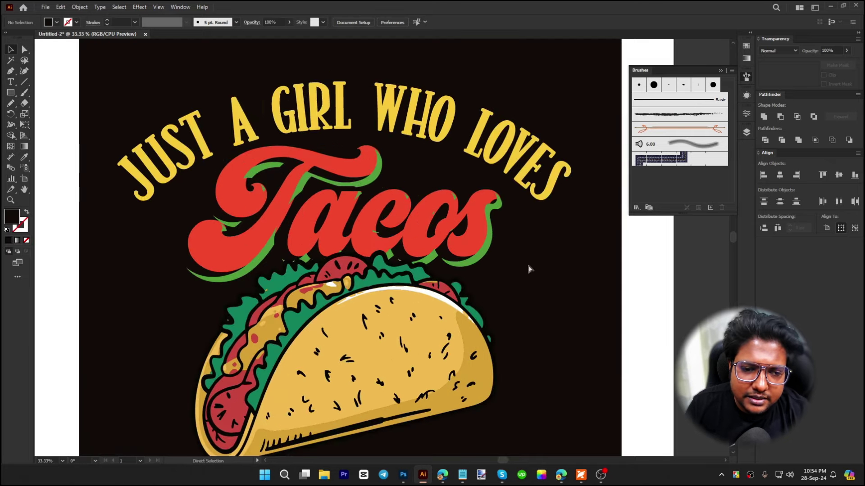
Select the Tacos lettering together with its green shadow and ungroup them
click(495, 243)
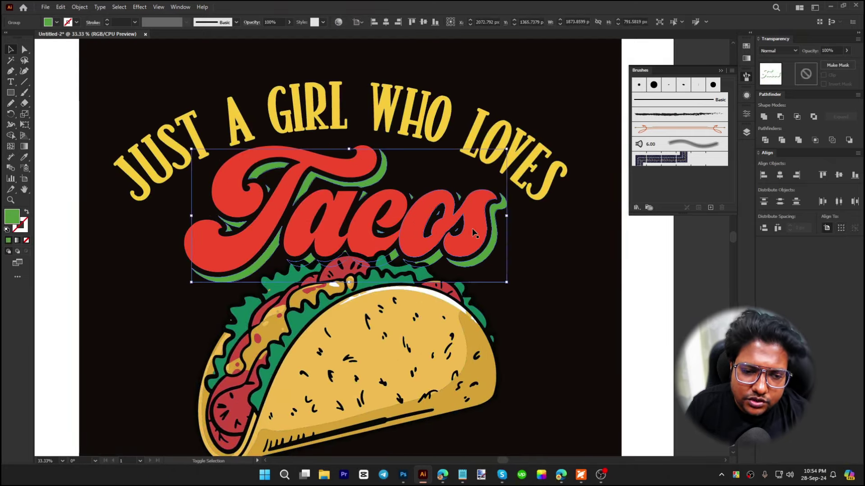
right_click(473, 230)
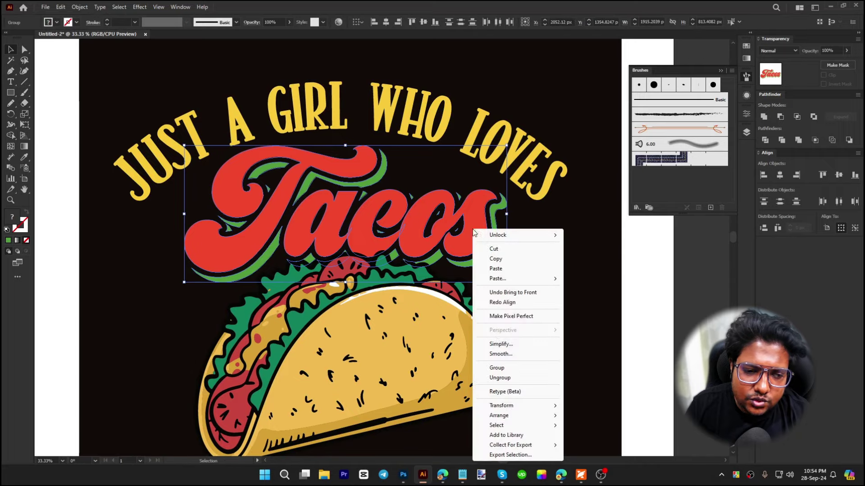
click(500, 378)
click(531, 326)
scroll(418, 240, down, 2)
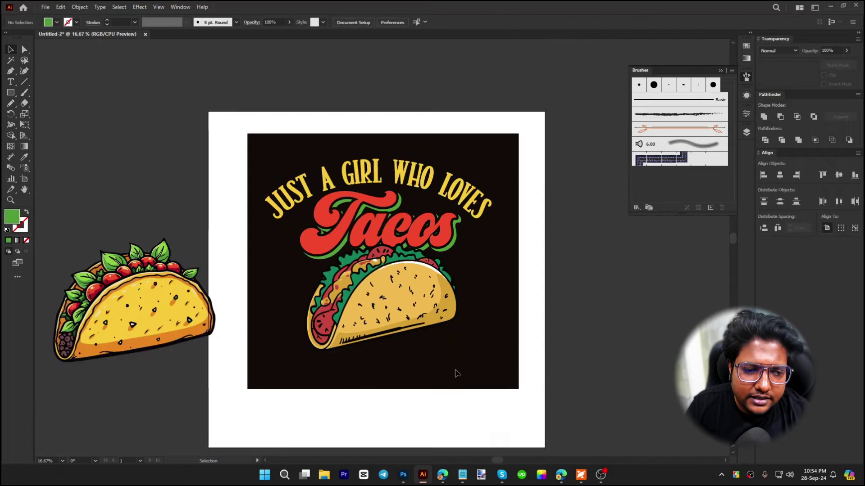
Align the horizontal centers of the curved text, the Tacos lettering, its green shadow and the lettuce taco
drag(455, 374, 301, 160)
click(386, 22)
click(537, 262)
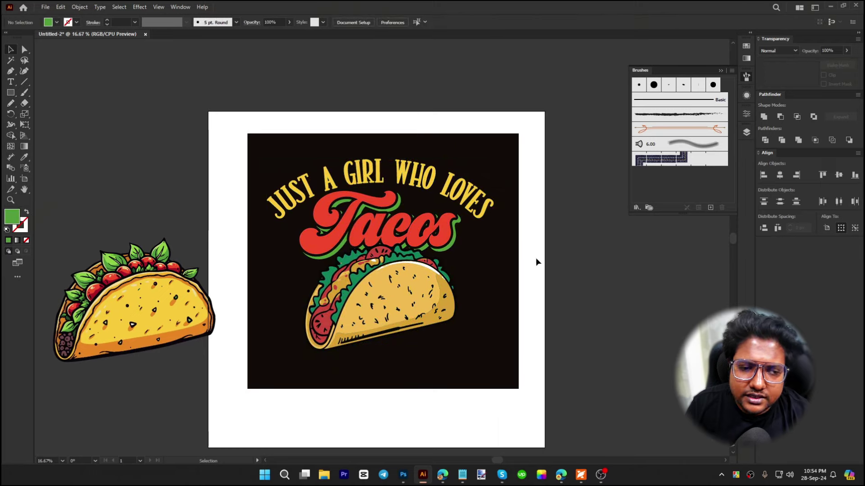
Swap the lettuce taco for the leafy taco below the lettering and align the horizontal centers of the design elements
drag(360, 288, 137, 139)
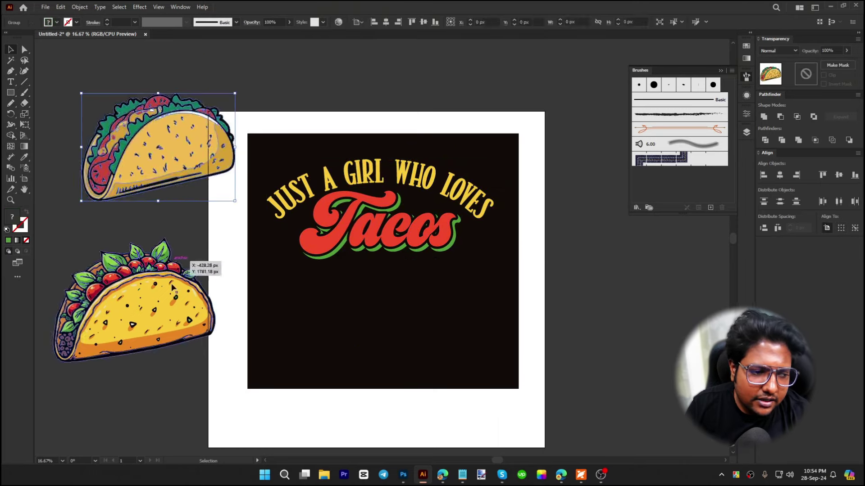
drag(175, 298, 415, 297)
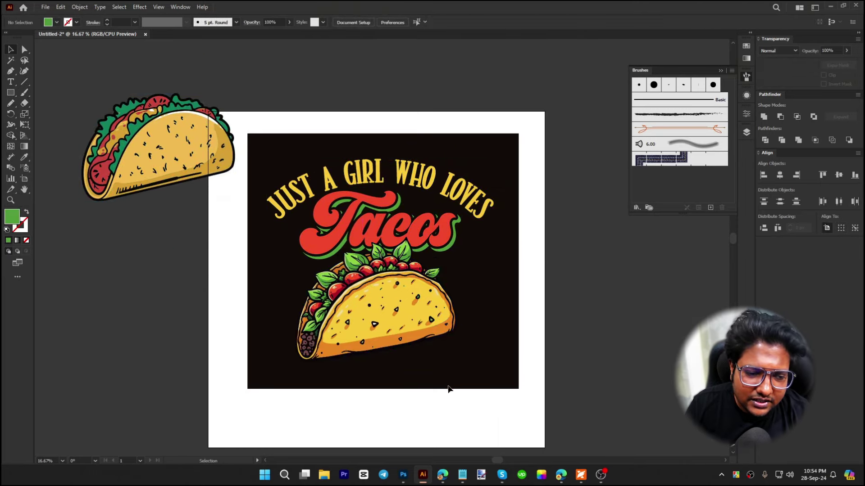
drag(448, 386, 333, 115)
click(386, 21)
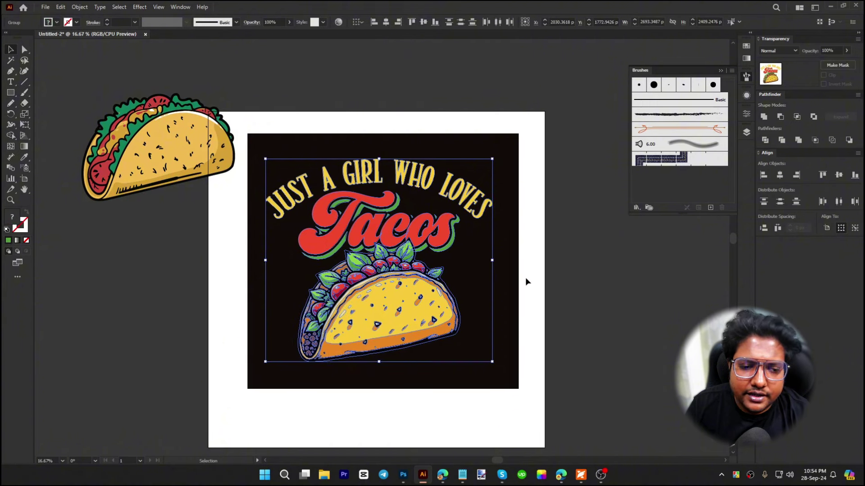
click(525, 278)
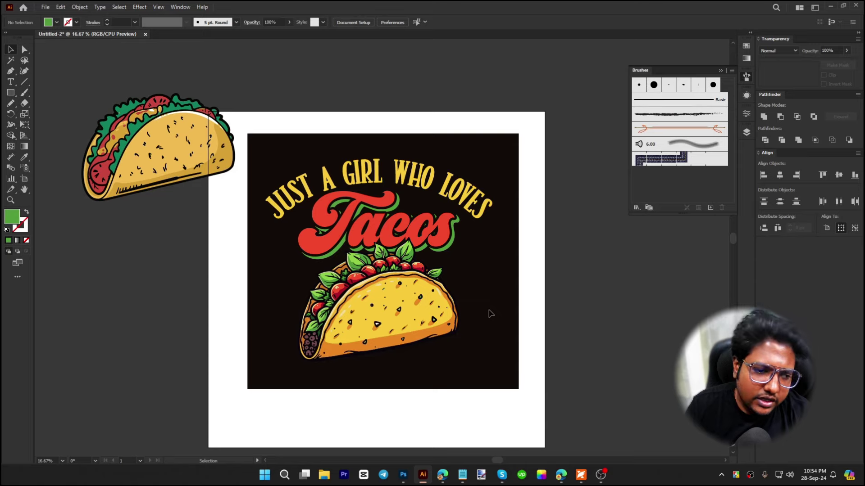
Place the original AI-generated leafy taco image as a linked file on the empty canvas beside the artboard
click(457, 193)
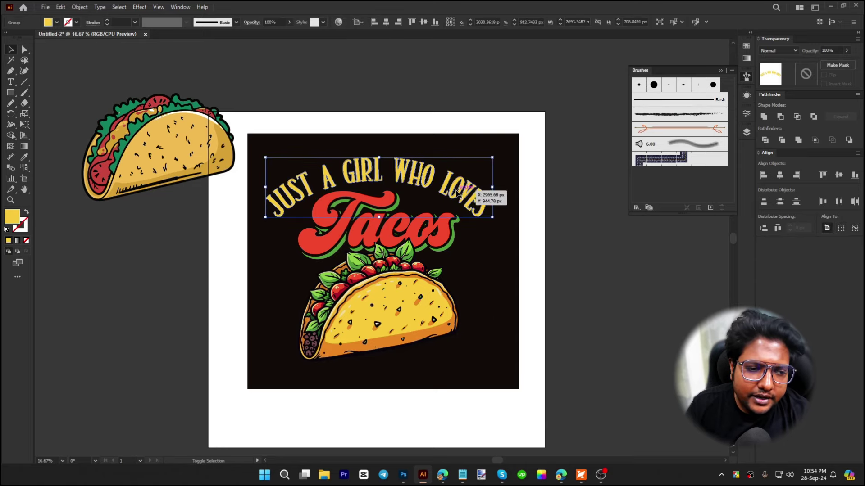
key(ctrl+shift+p)
click(353, 139)
double_click(354, 139)
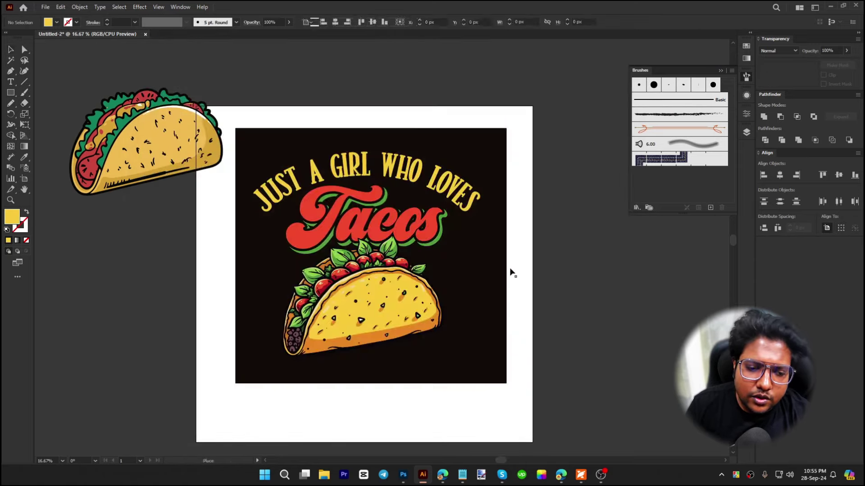
click(509, 270)
drag(552, 312, 604, 280)
click(655, 343)
Compare the placed taco image with the vectorized leafy taco in the design, checking its outline against the black background
scroll(688, 301, up, 2)
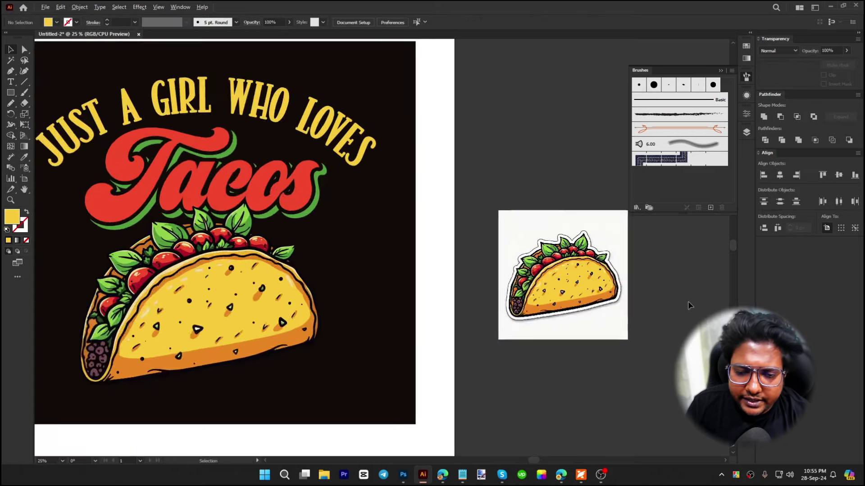
drag(402, 150, 652, 385)
click(553, 383)
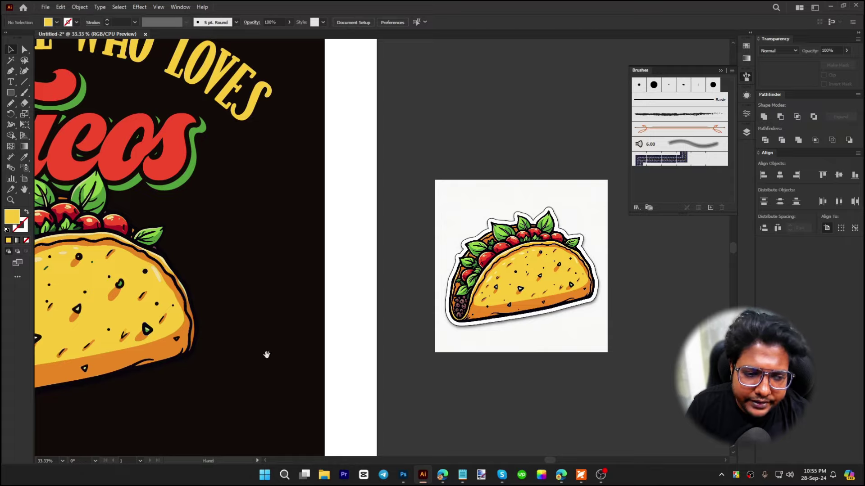
drag(266, 355, 340, 332)
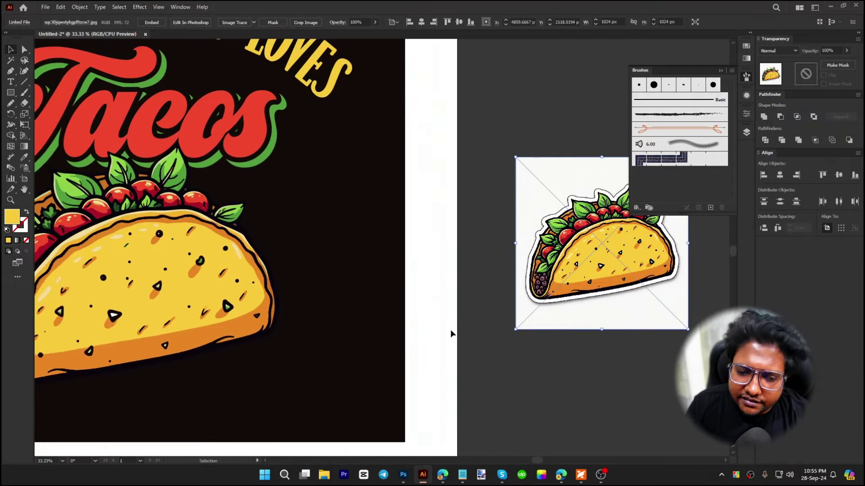
drag(282, 352, 493, 344)
scroll(350, 355, down, 1)
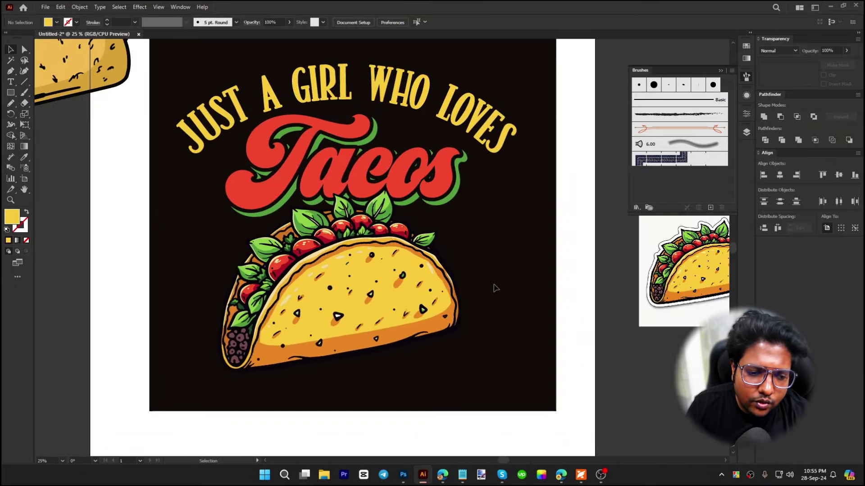
drag(496, 384, 193, 69)
click(478, 227)
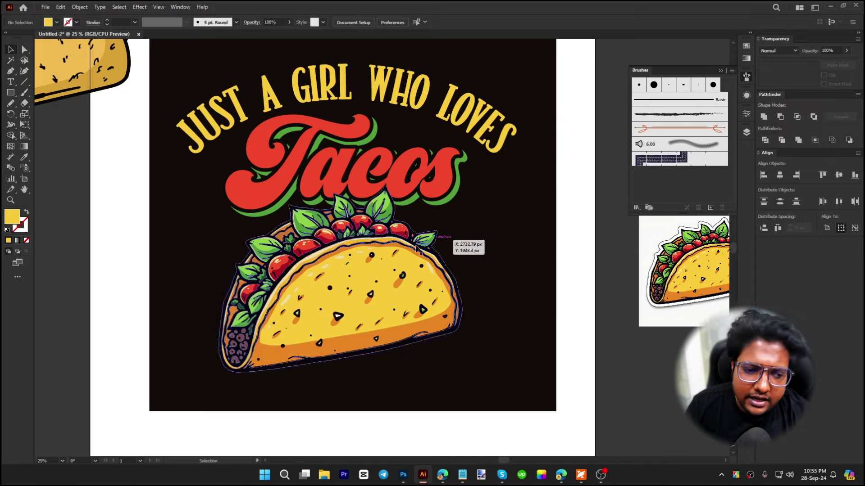
scroll(463, 243, down, 1)
drag(454, 344, 473, 340)
click(265, 112)
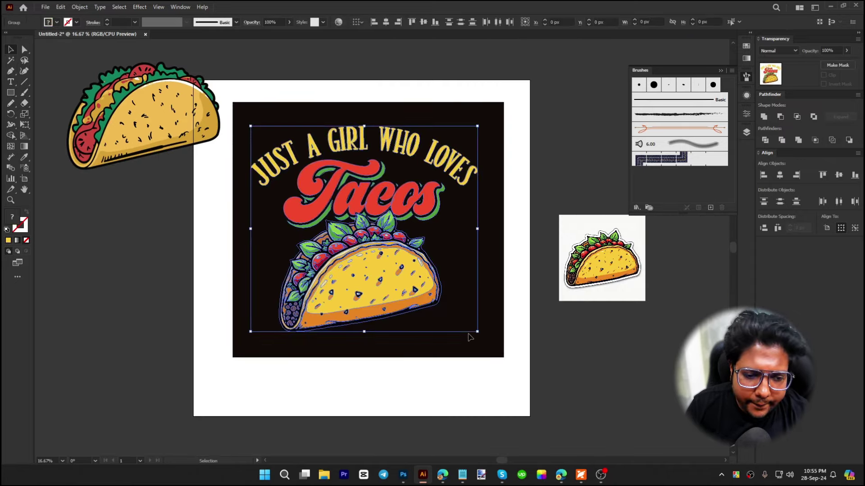
click(458, 301)
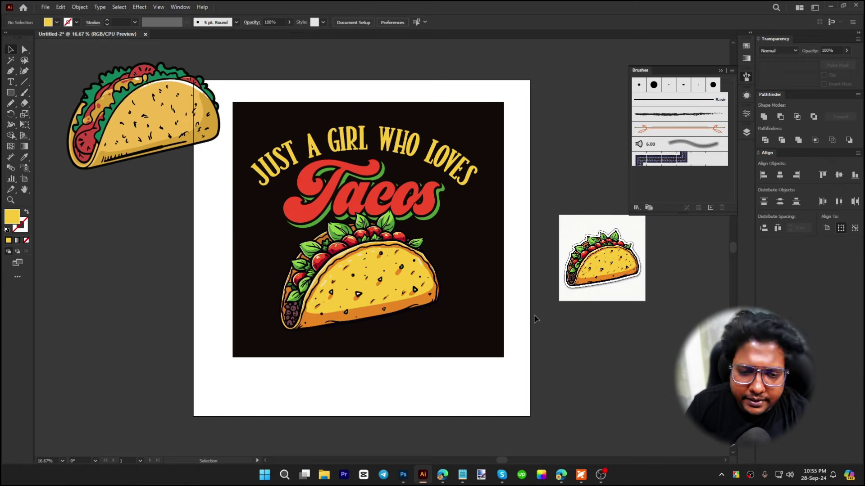
drag(640, 327, 632, 327)
drag(518, 320, 374, 319)
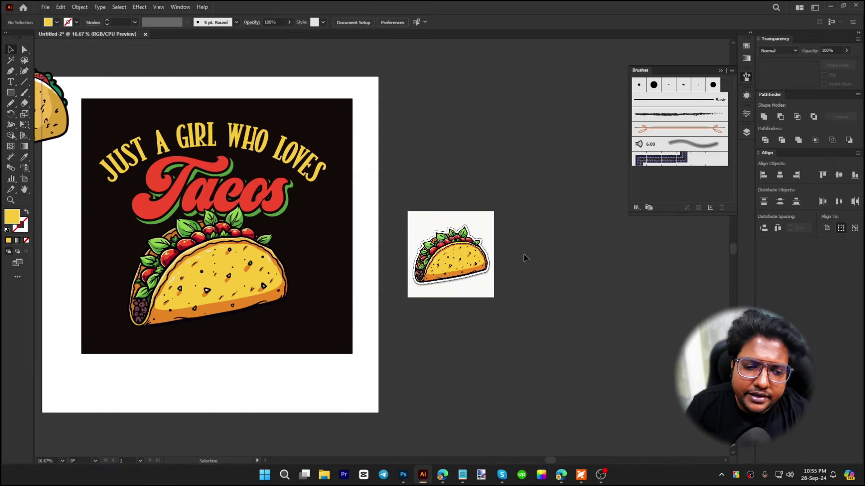
Enlarge the placed taco image proportionally beside the artboard
scroll(524, 253, up, 3)
click(428, 259)
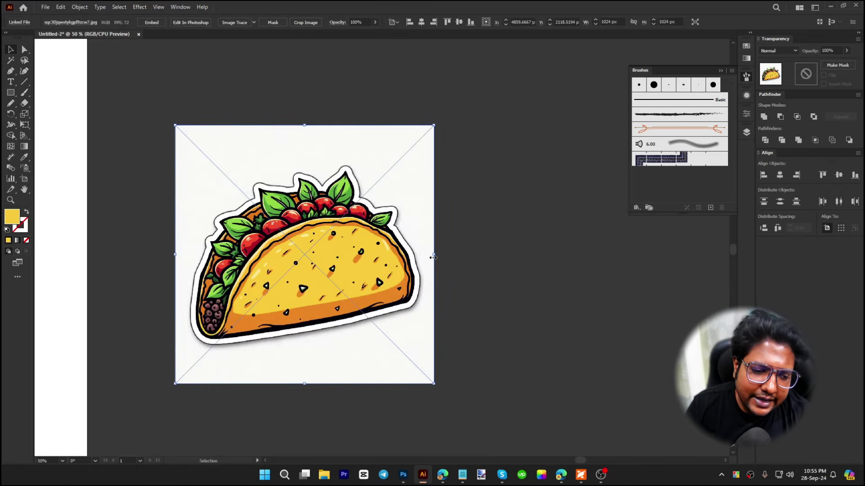
drag(434, 254, 507, 254)
click(592, 293)
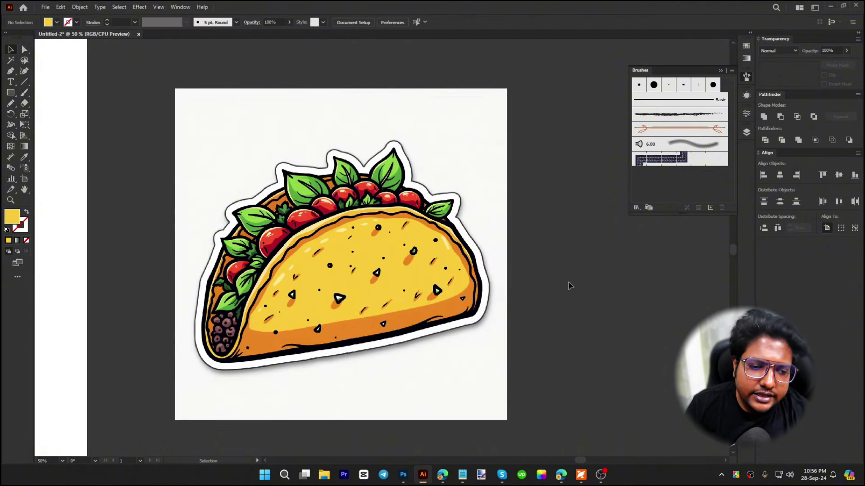
Examine the white border and details of the enlarged taco image alongside the finished design
alt+scroll(568, 285, down, 3)
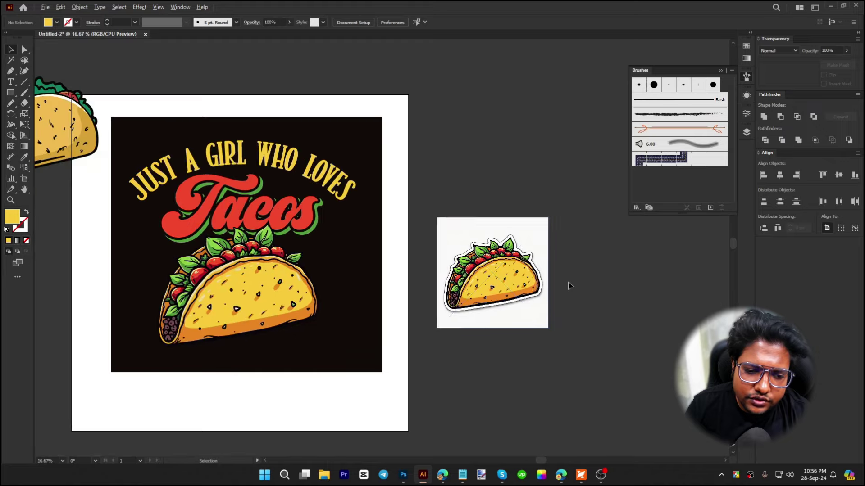
alt+scroll(574, 291, up, 3)
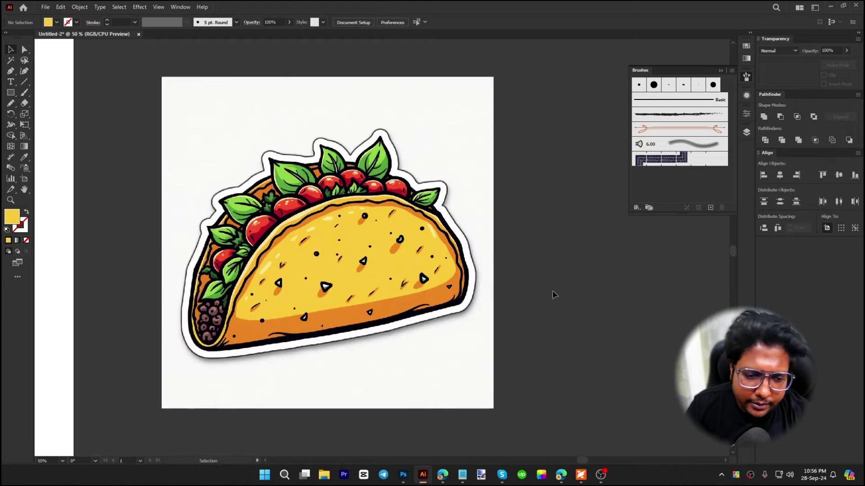
alt+scroll(555, 291, down, 4)
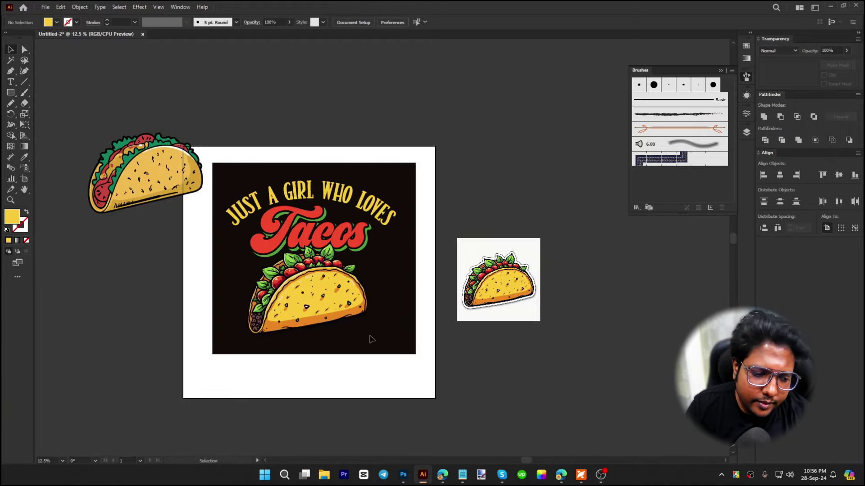
alt+scroll(243, 311, up, 1)
click(573, 288)
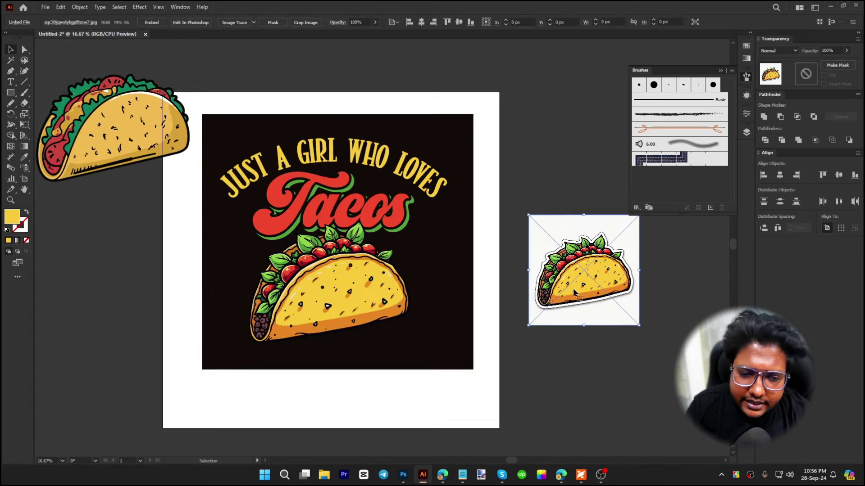
click(454, 340)
Select the lettering together with the leafy taco and align their horizontal centers again
click(338, 293)
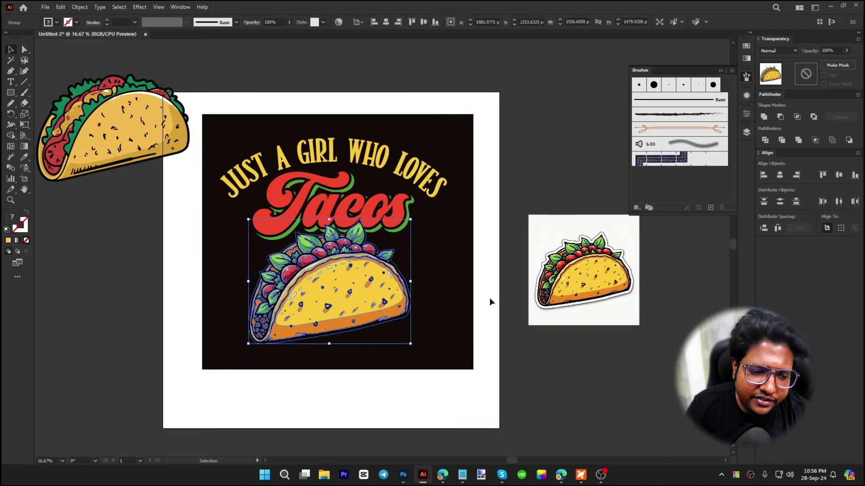
click(465, 297)
drag(448, 368, 228, 113)
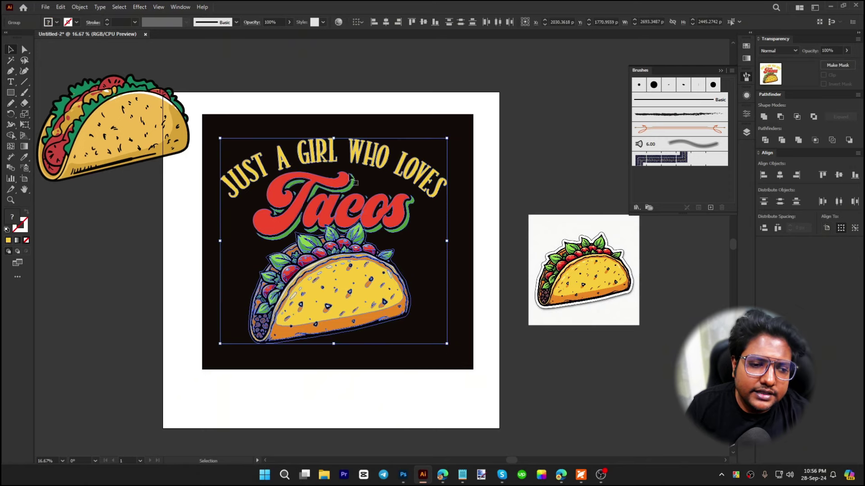
click(420, 235)
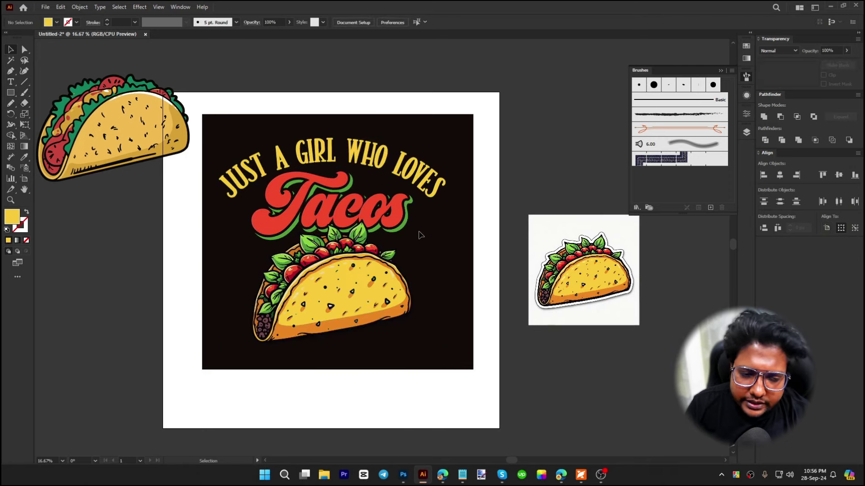